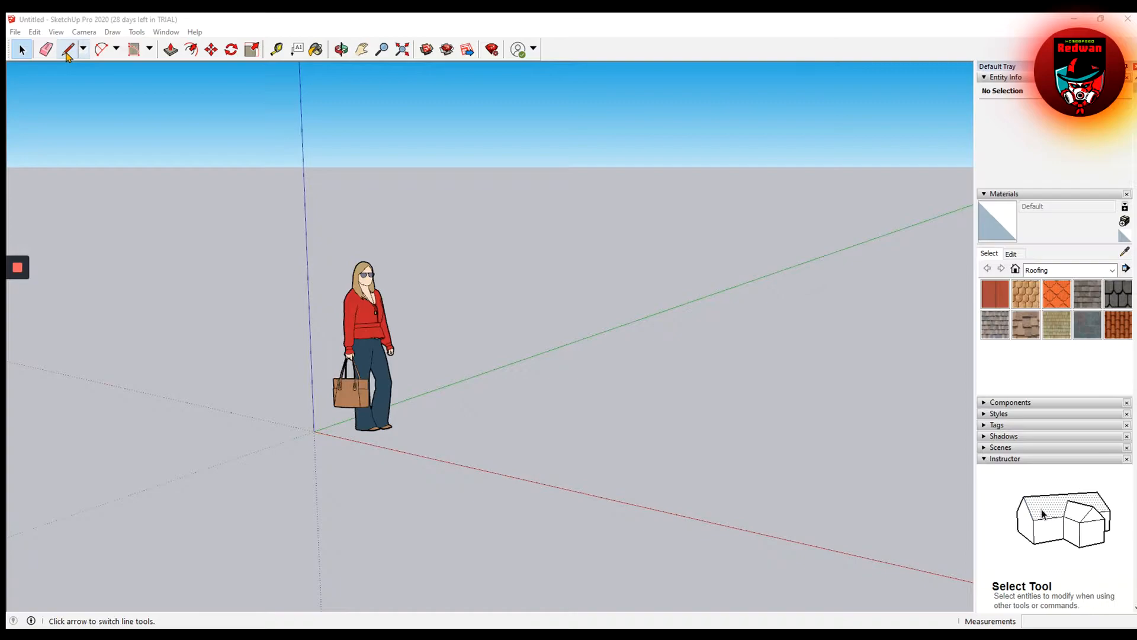
Try to draw a four-sided outline from separate lines beside the figure, with the first edge about 19' 4" long.
left_click(66, 51)
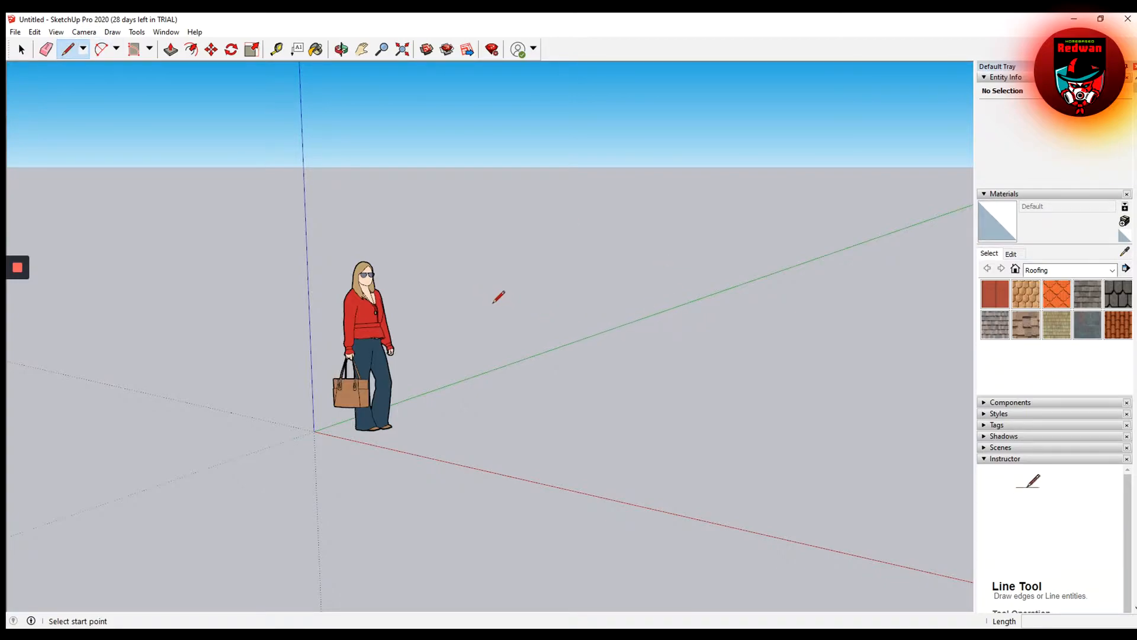
left_click(485, 301)
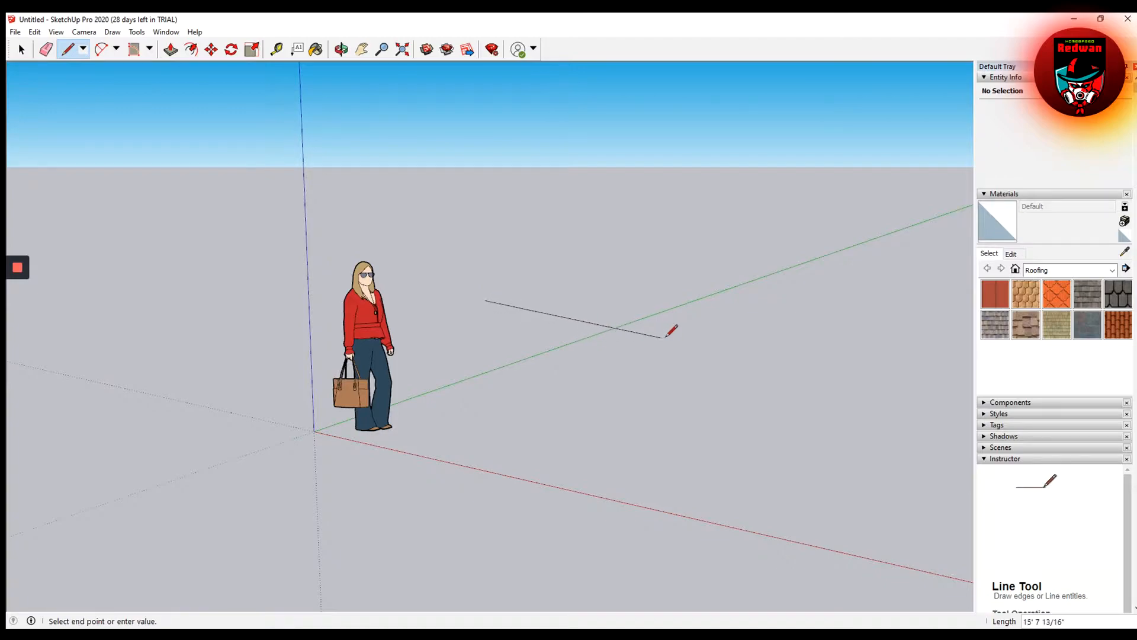
left_click(690, 354)
key("Escape")
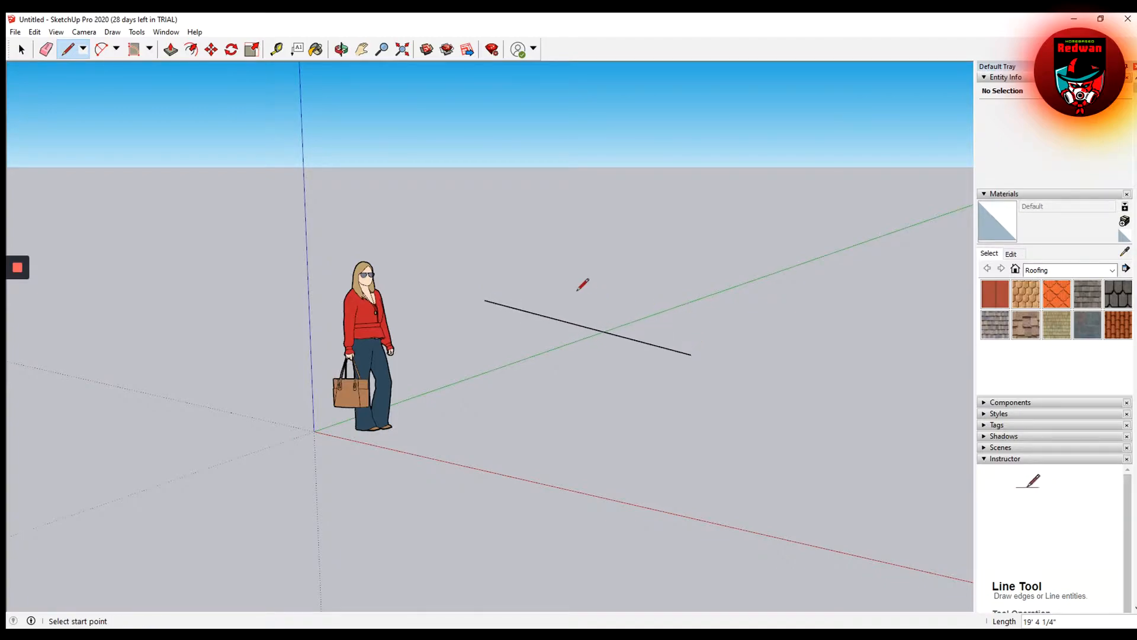
left_click(485, 300)
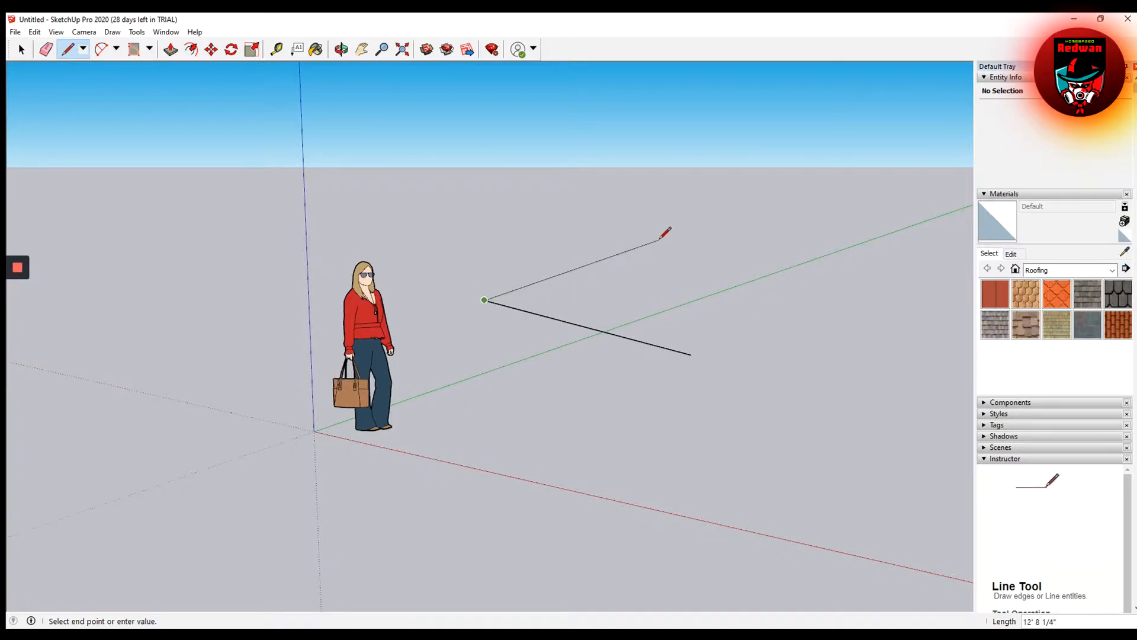
left_click(670, 235)
key("Escape")
left_click(670, 234)
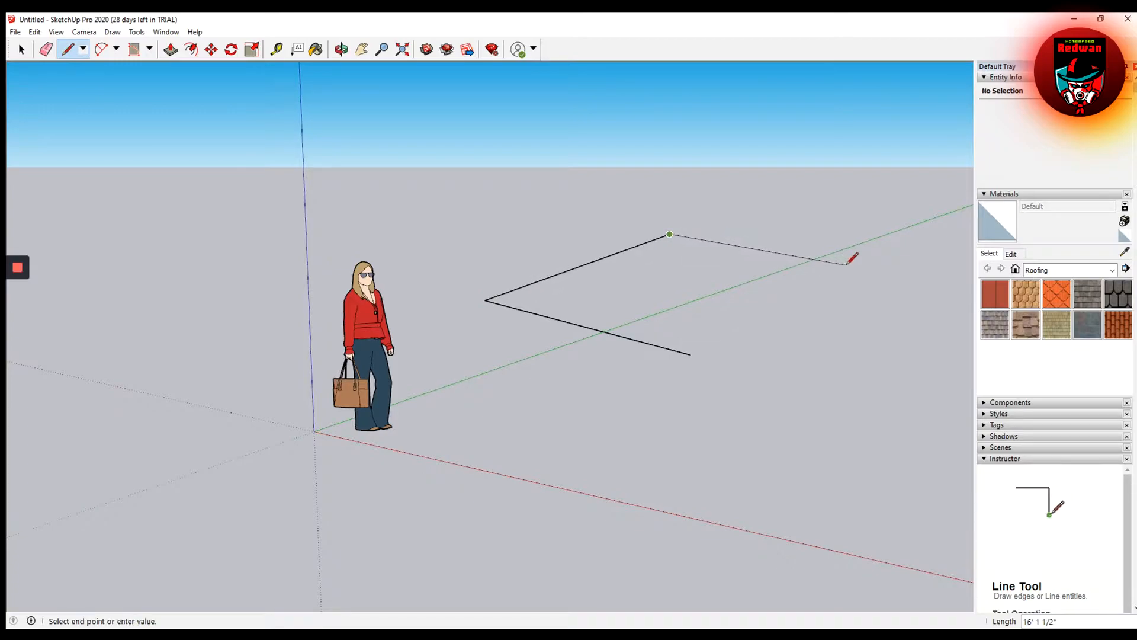
left_click(852, 276)
key("Escape")
left_click(853, 277)
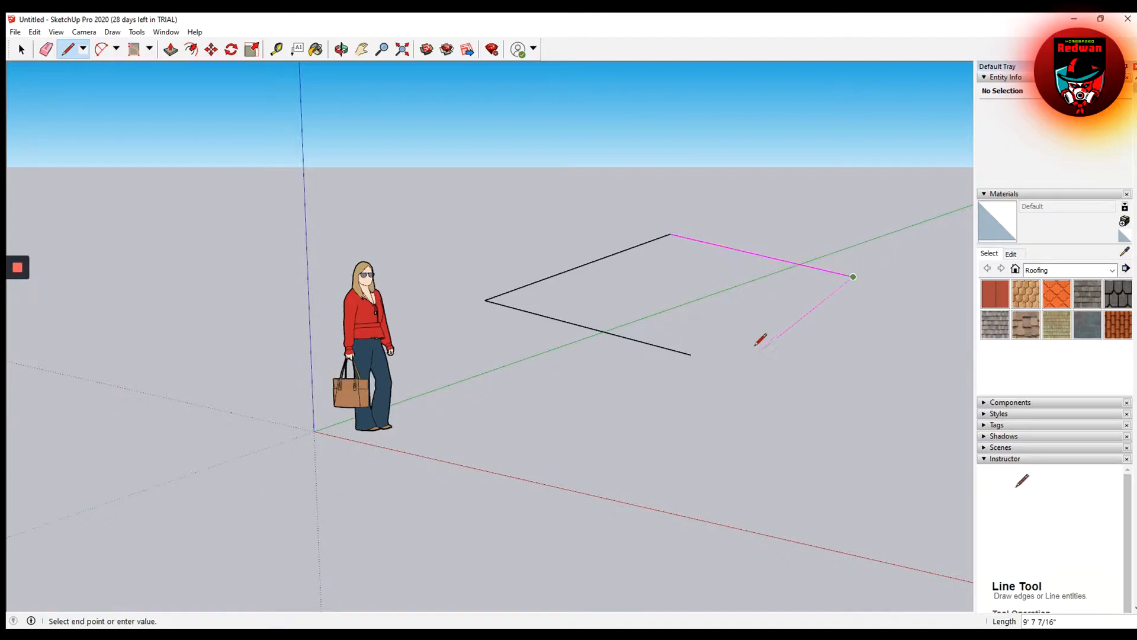
left_click(691, 354)
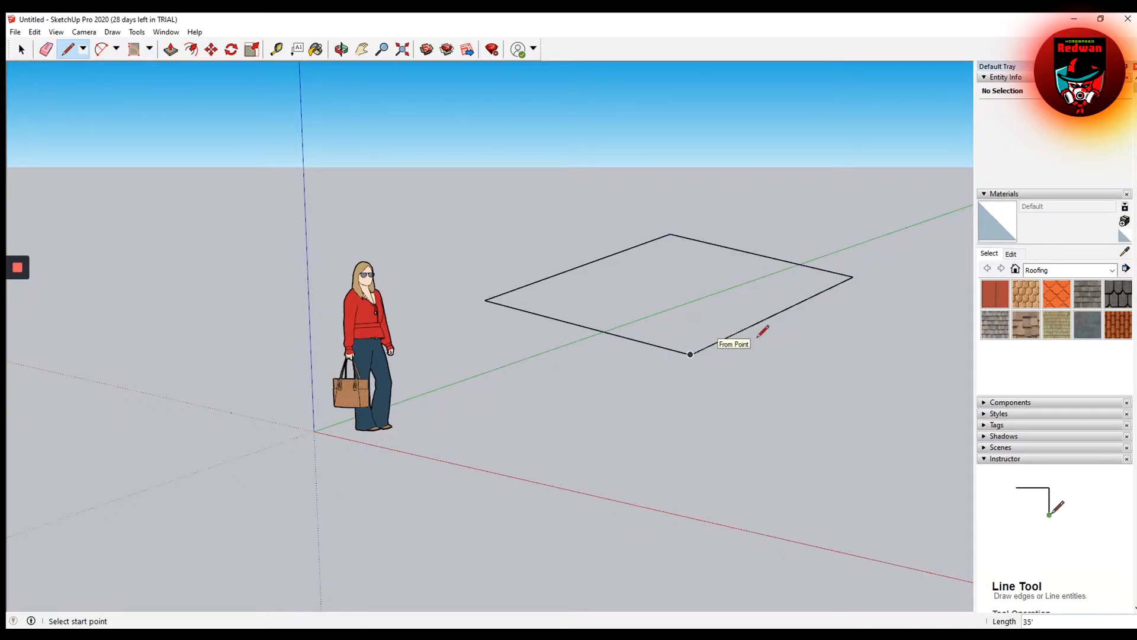
Undo the outline's last two edges, try redrawing them from the far corner, and undo the whole outline.
key("ctrl+z")
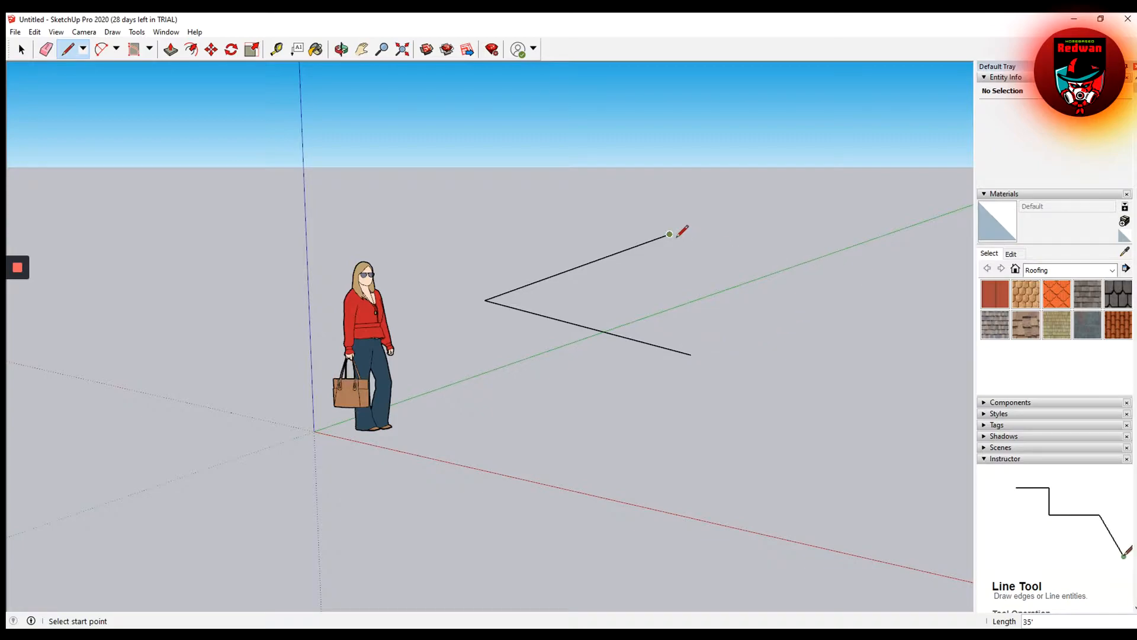
left_click(670, 234)
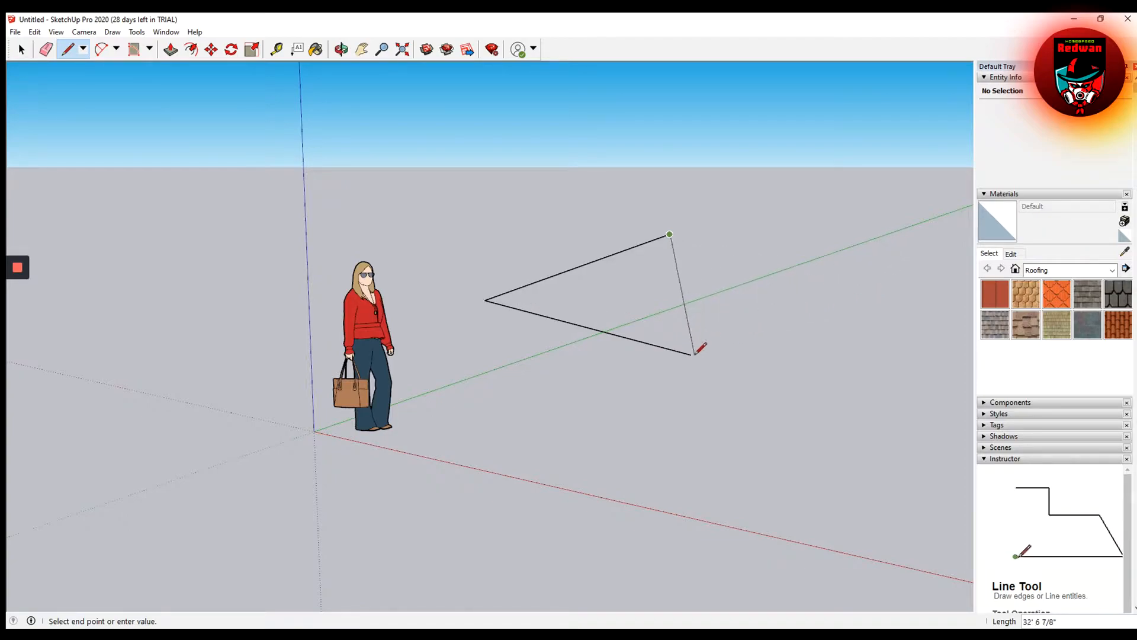
left_click(856, 275)
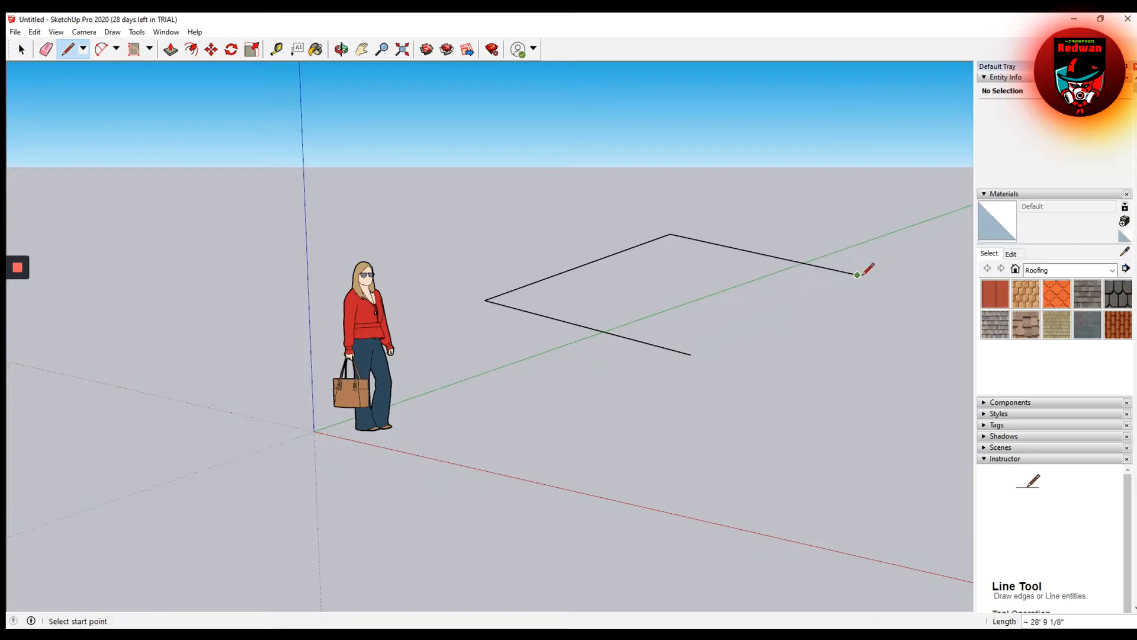
left_click(691, 354)
key("ctrl+z")
key("ctrl+z")
key("ctrl+z")
key("ctrl+z")
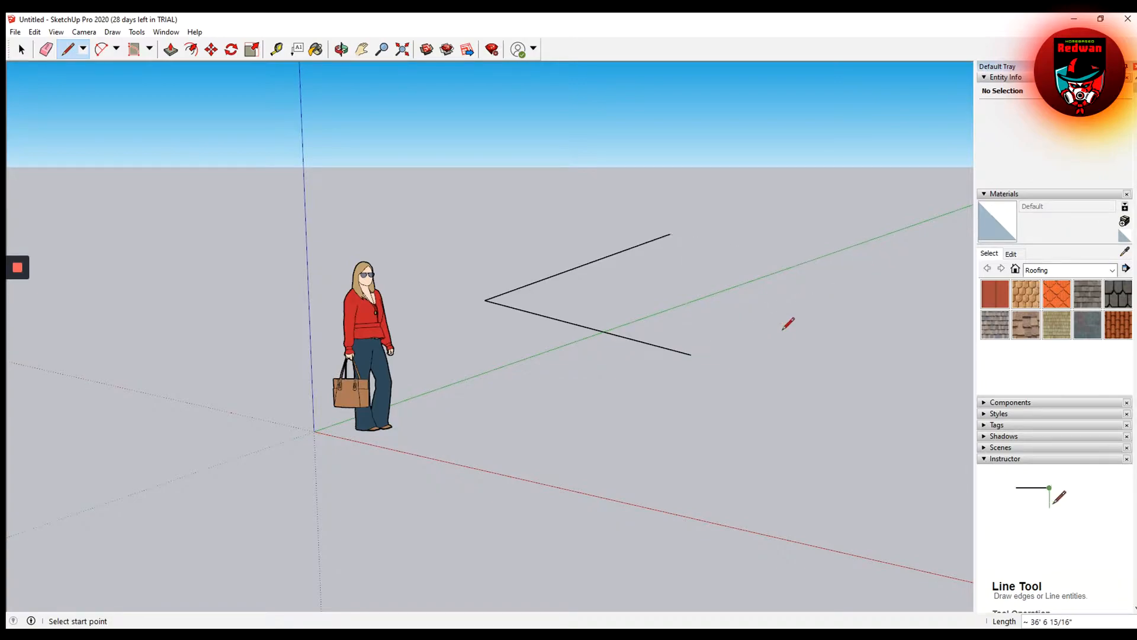
Draw a closed four-sided face on the ground behind the figure with the Line tool, returning to the starting corner.
left_click(546, 310)
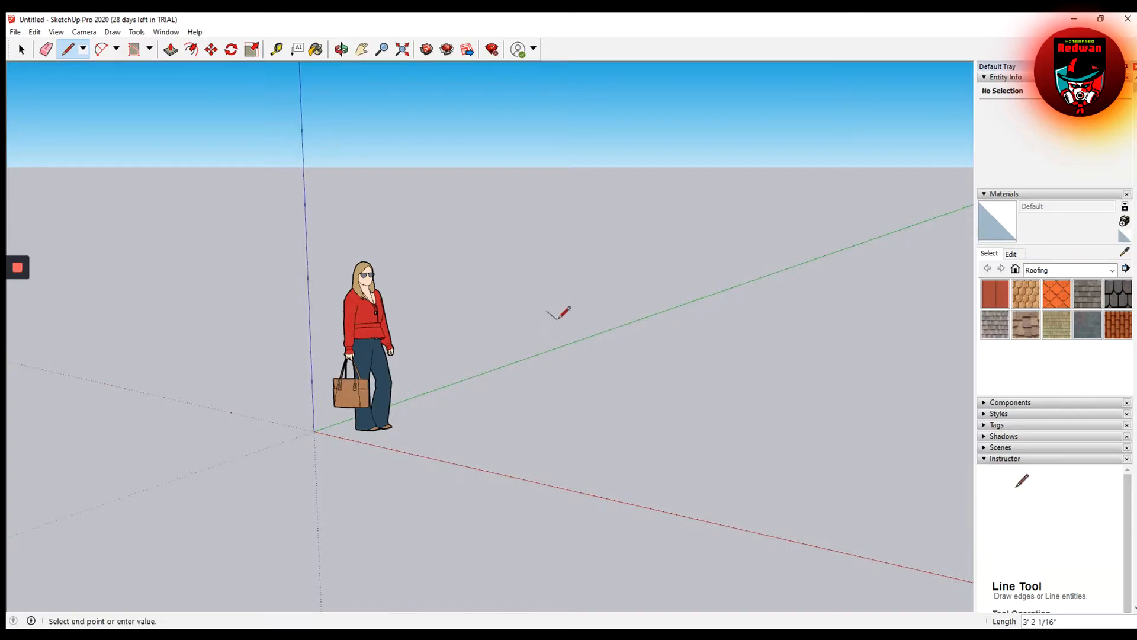
left_click(718, 328)
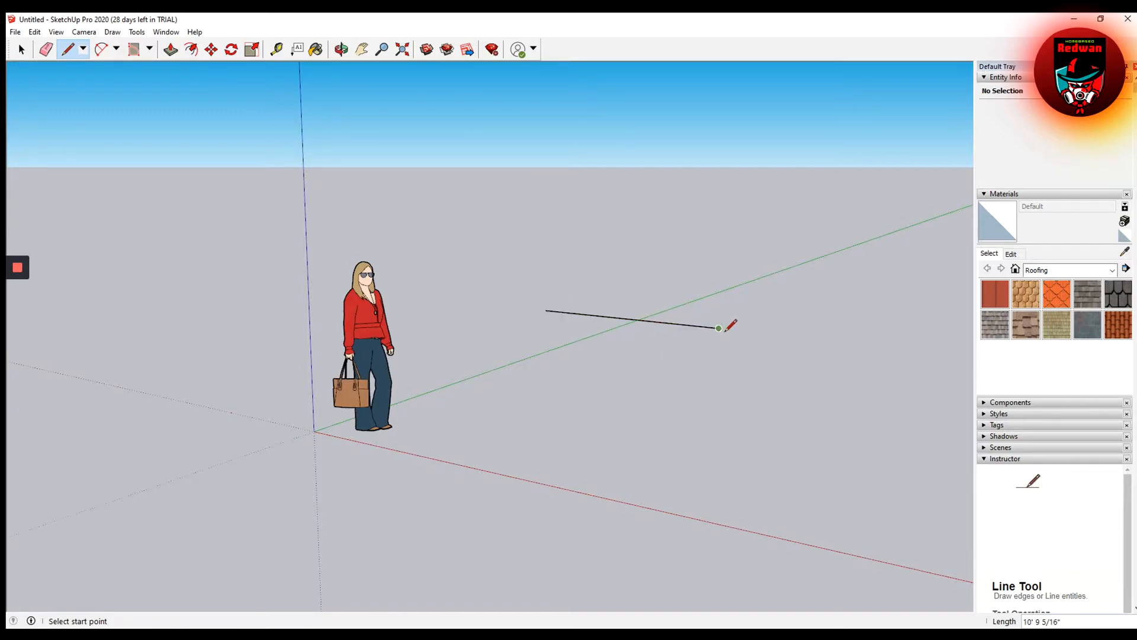
left_click(822, 235)
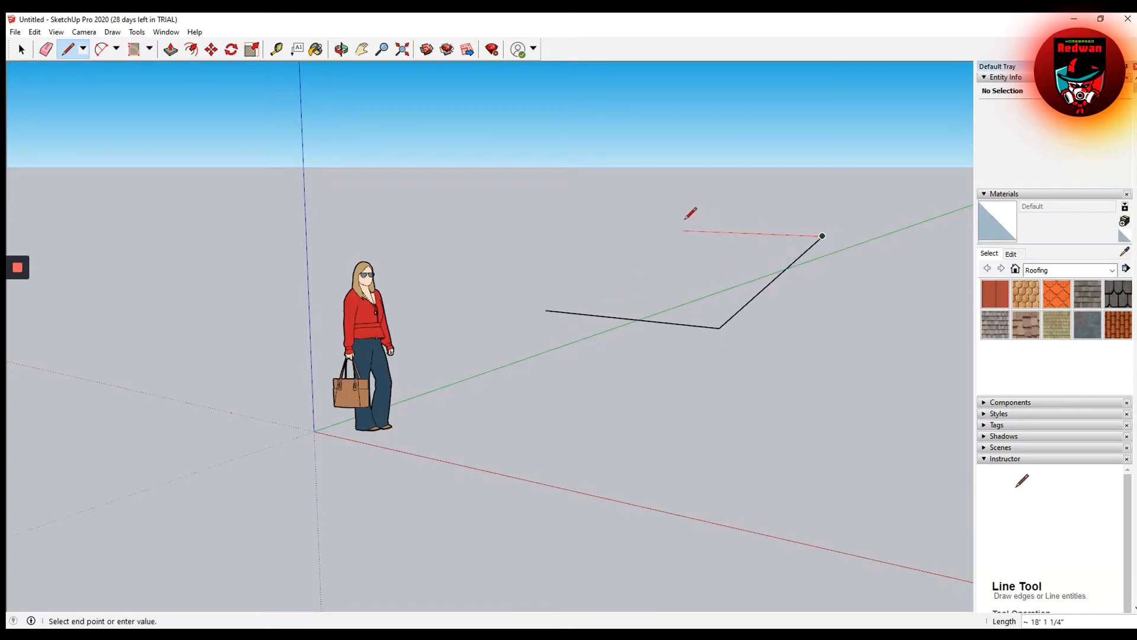
left_click(651, 228)
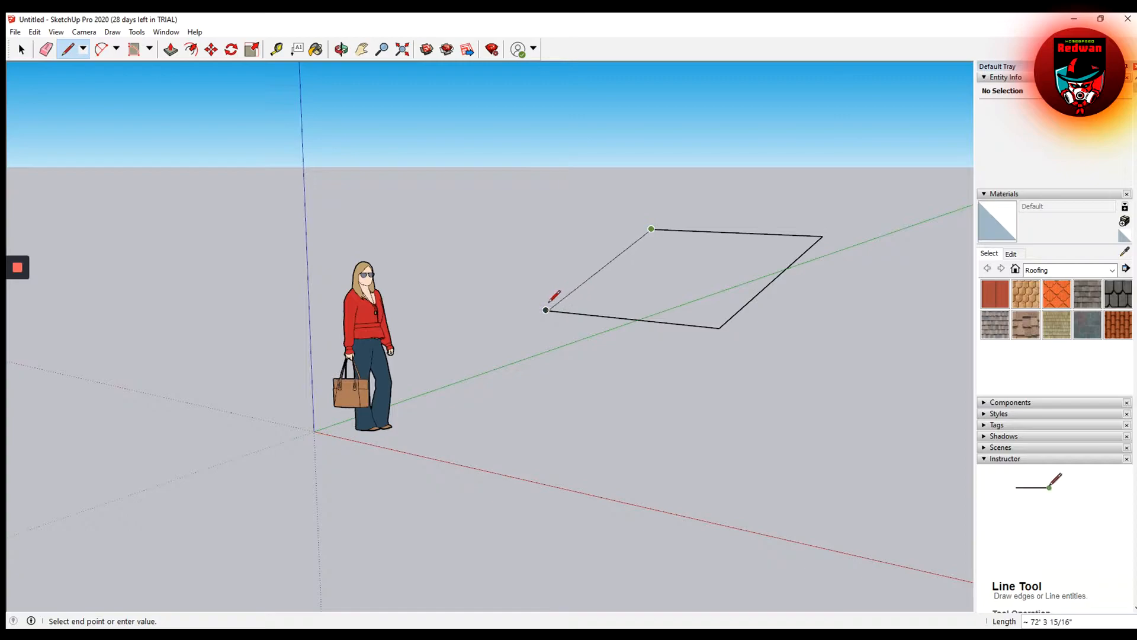
left_click(545, 308)
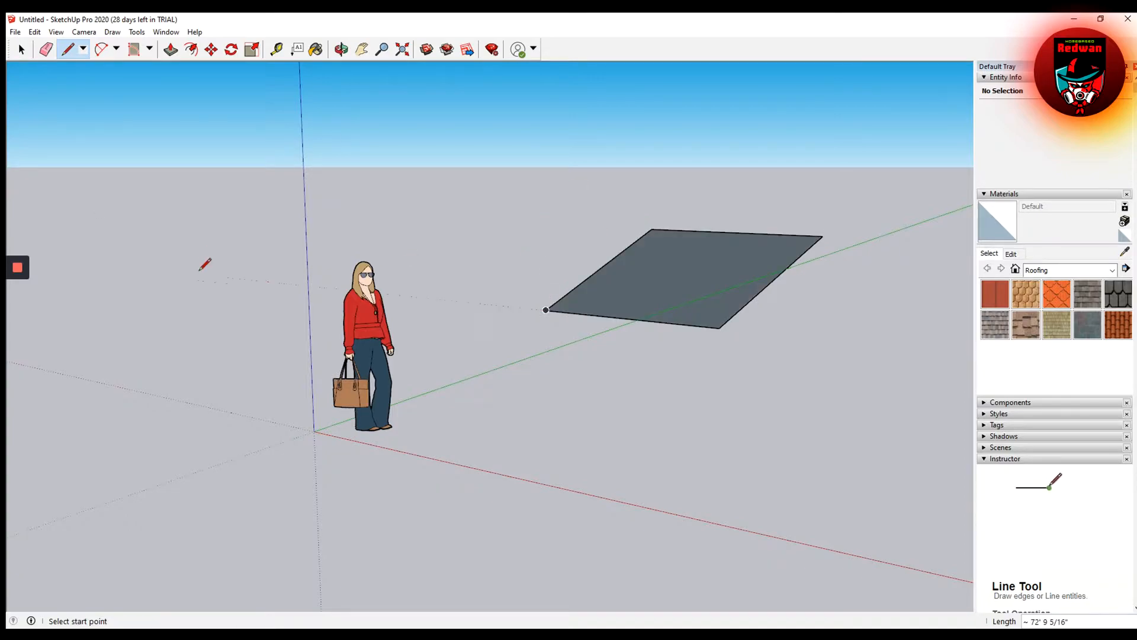
Push/Pull the four-sided face upward into a box, finishing with a pull of about 3' 7".
left_click(46, 49)
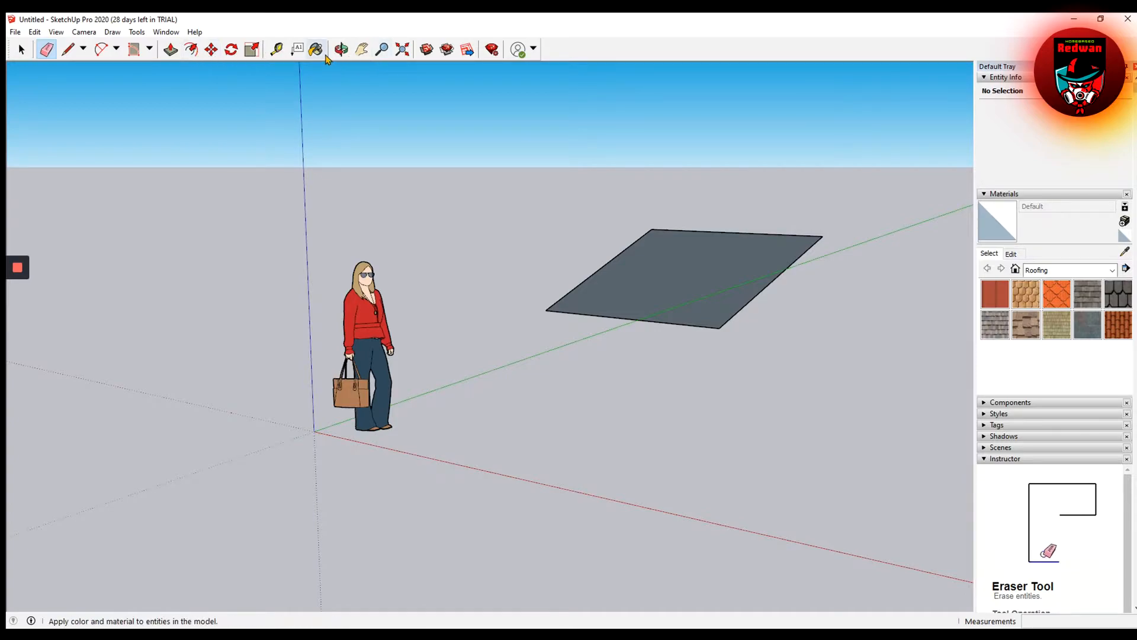
left_click(171, 49)
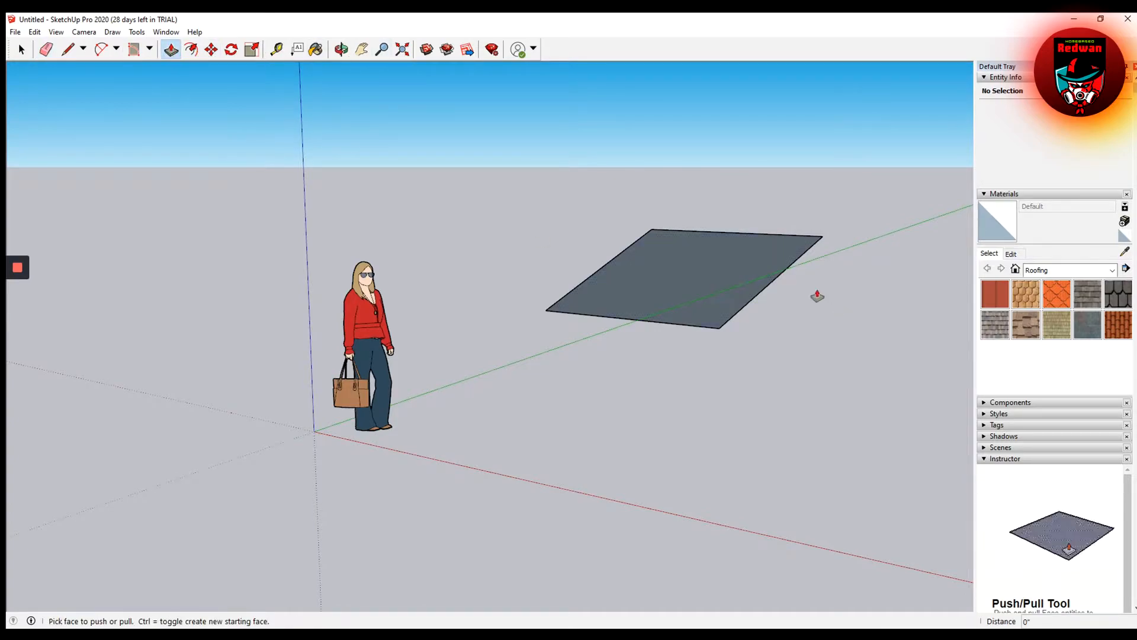
left_click(651, 294)
left_click(659, 247)
left_click(693, 251)
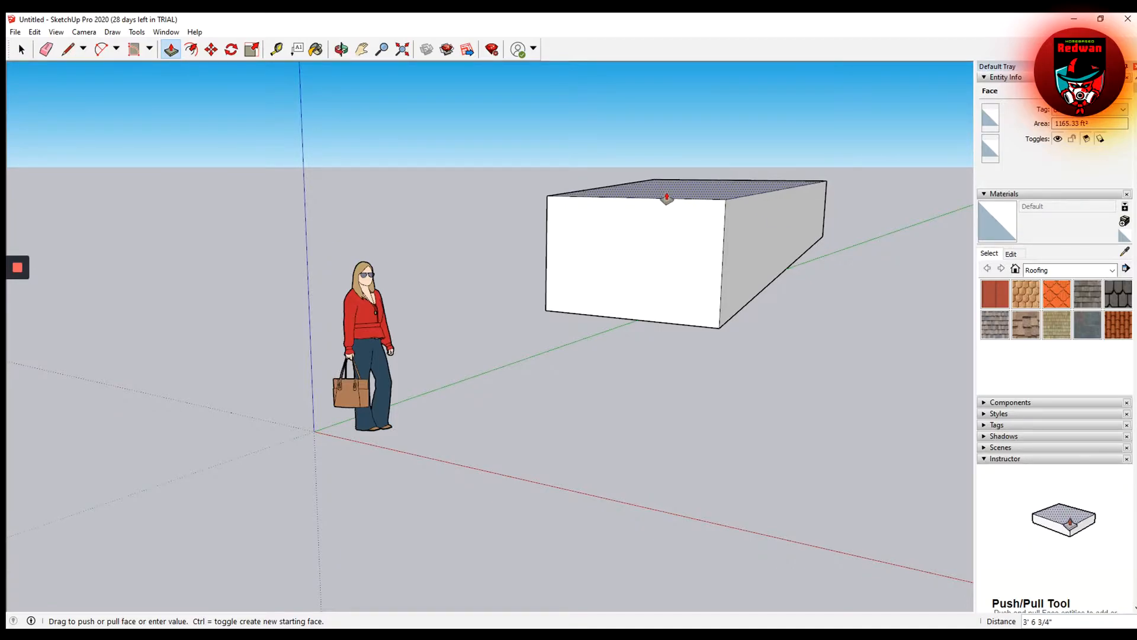
left_click(666, 196)
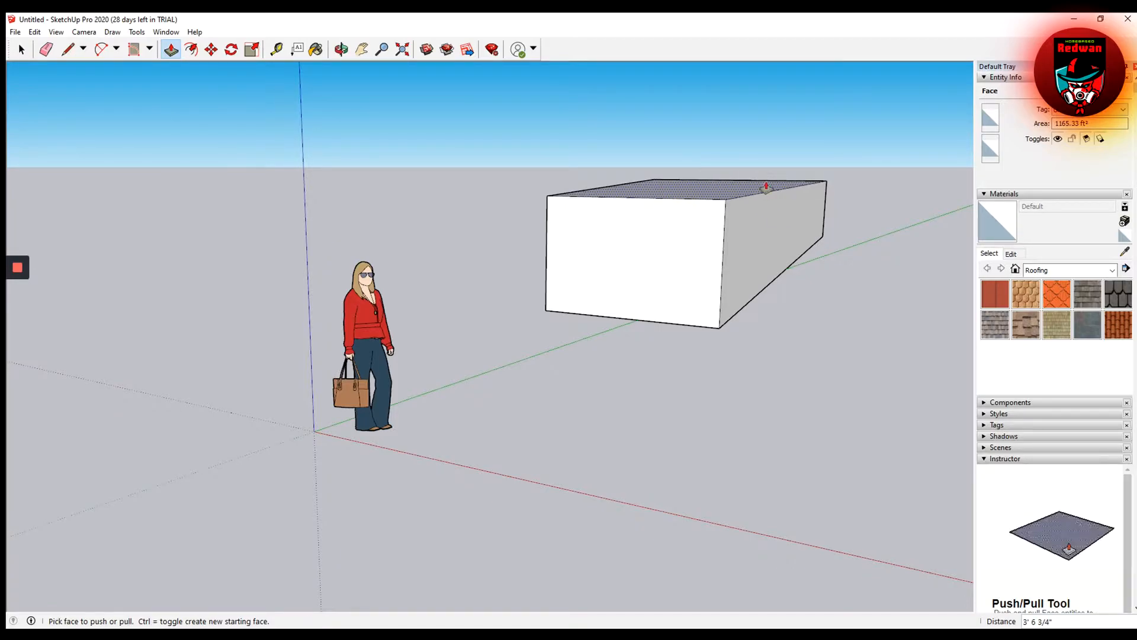
Examine the box from outside and inside, ending with its front face and the figure in view.
left_click(341, 48)
left_click_drag(358, 81, 339, 333)
left_click_drag(477, 356, 536, 159)
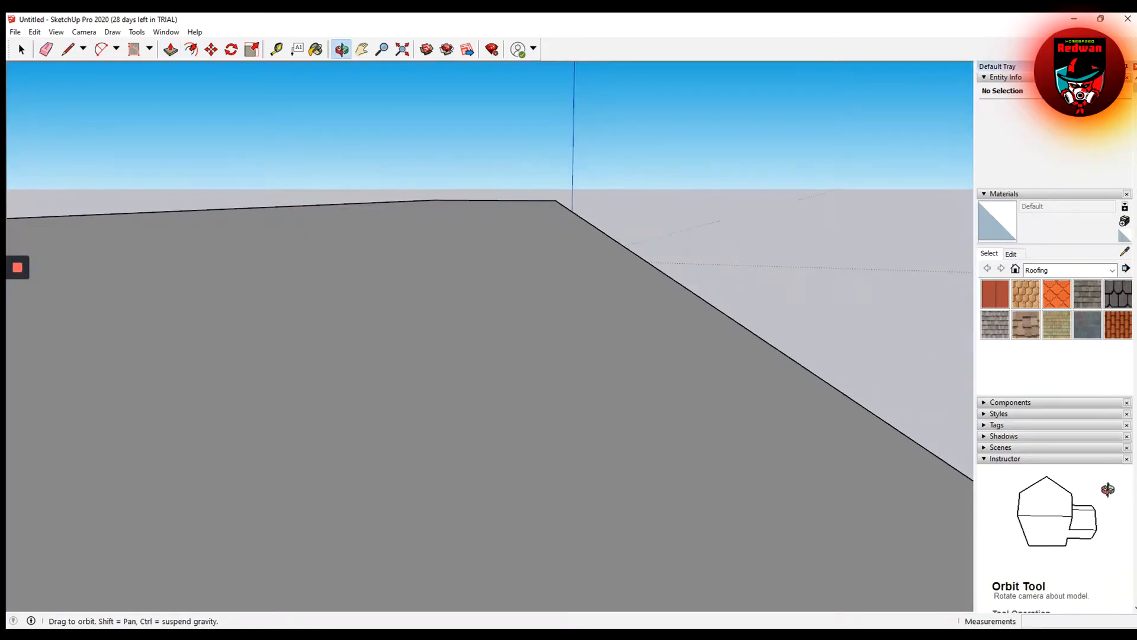
left_click_drag(246, 309, 391, 350)
scroll(390, 350, "up", 6)
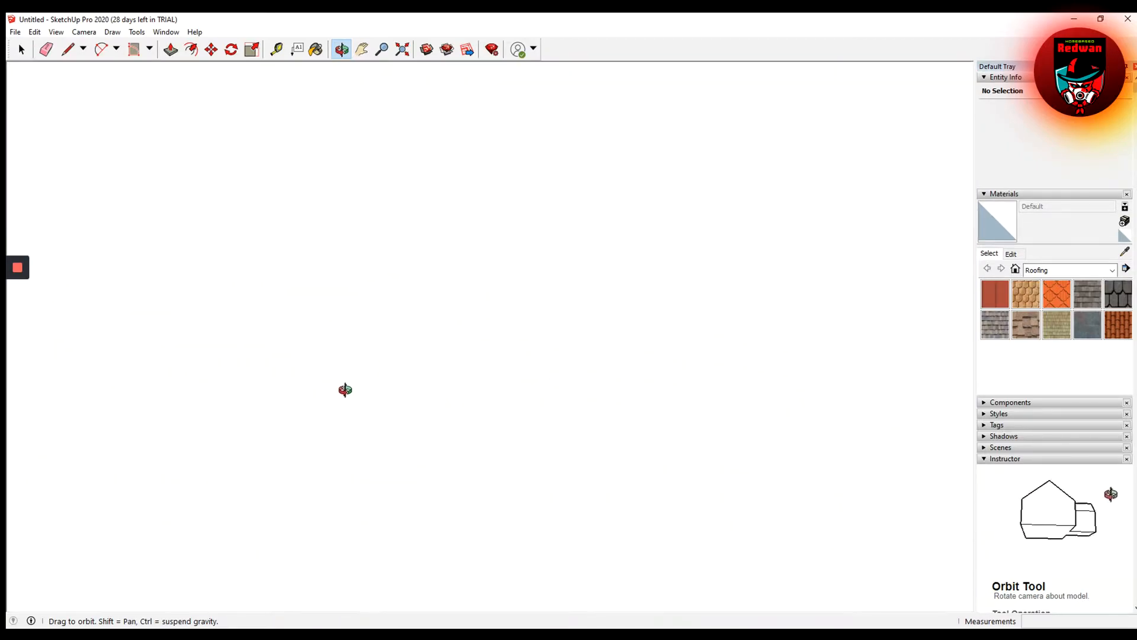
left_click_drag(313, 511, 389, 482)
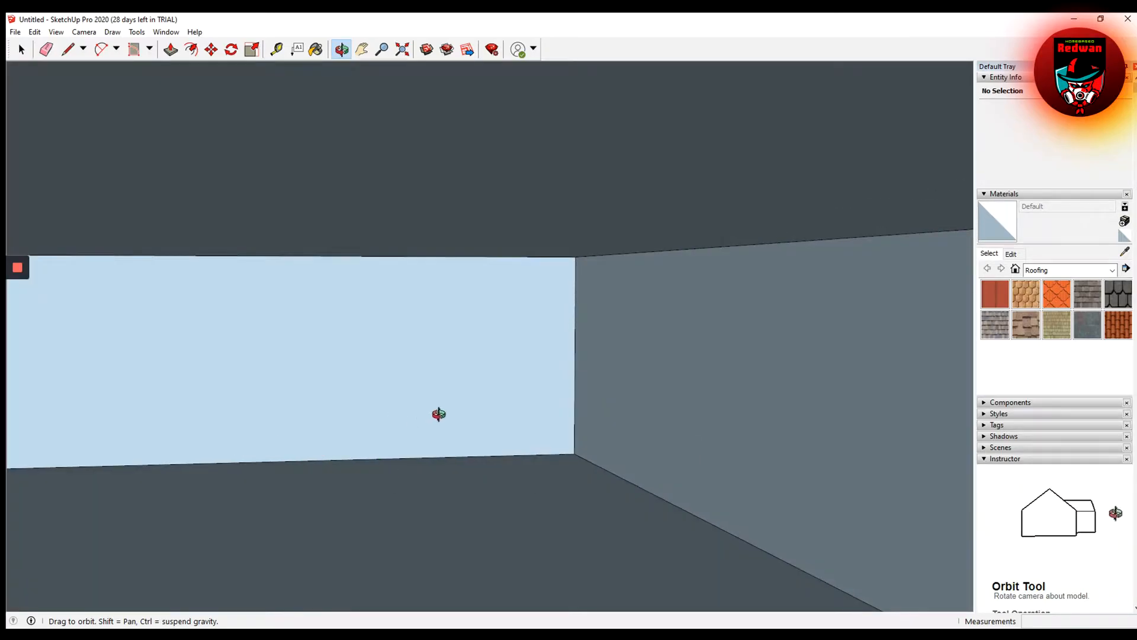
left_click_drag(490, 422, 677, 394)
scroll(679, 394, "down", 3)
scroll(677, 398, "down", 3)
left_click_drag(778, 405, 480, 438)
left_click_drag(935, 441, 306, 452)
left_click_drag(452, 456, 443, 519)
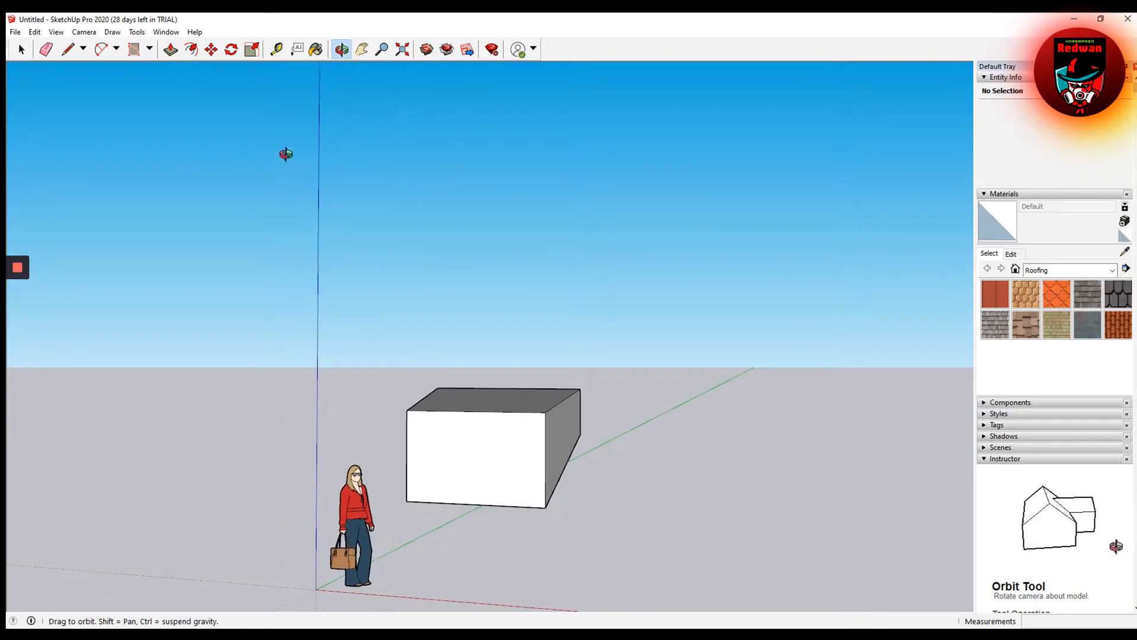
Draw a triangular gable above the box's front upper edge, with its closing sloped edge about 8' 6" long.
left_click(43, 52)
left_click(68, 49)
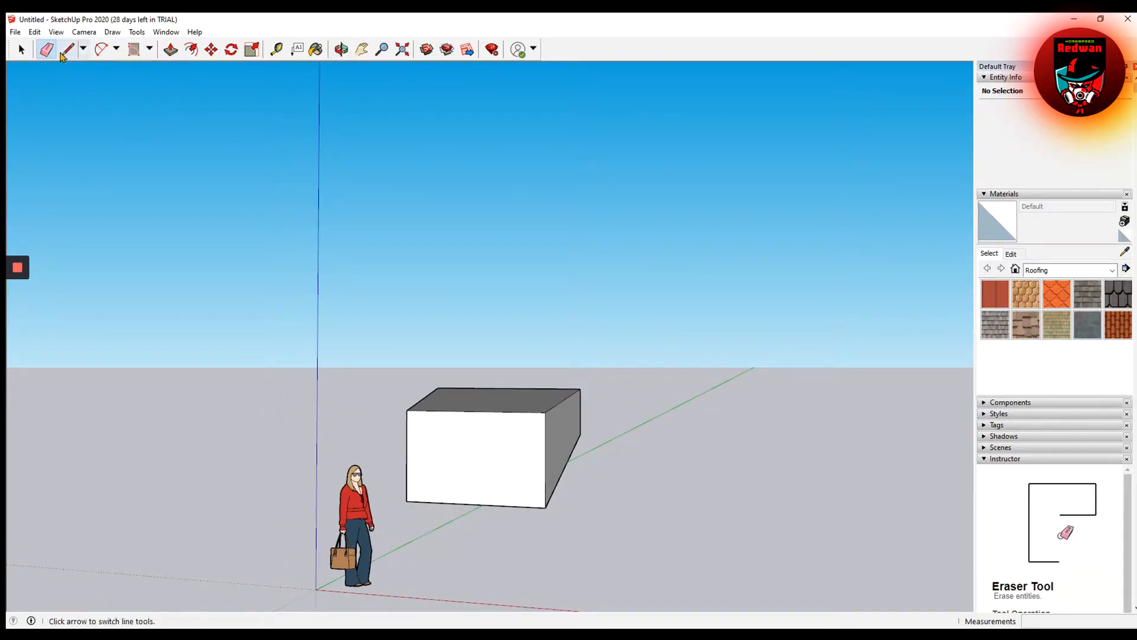
left_click(407, 410)
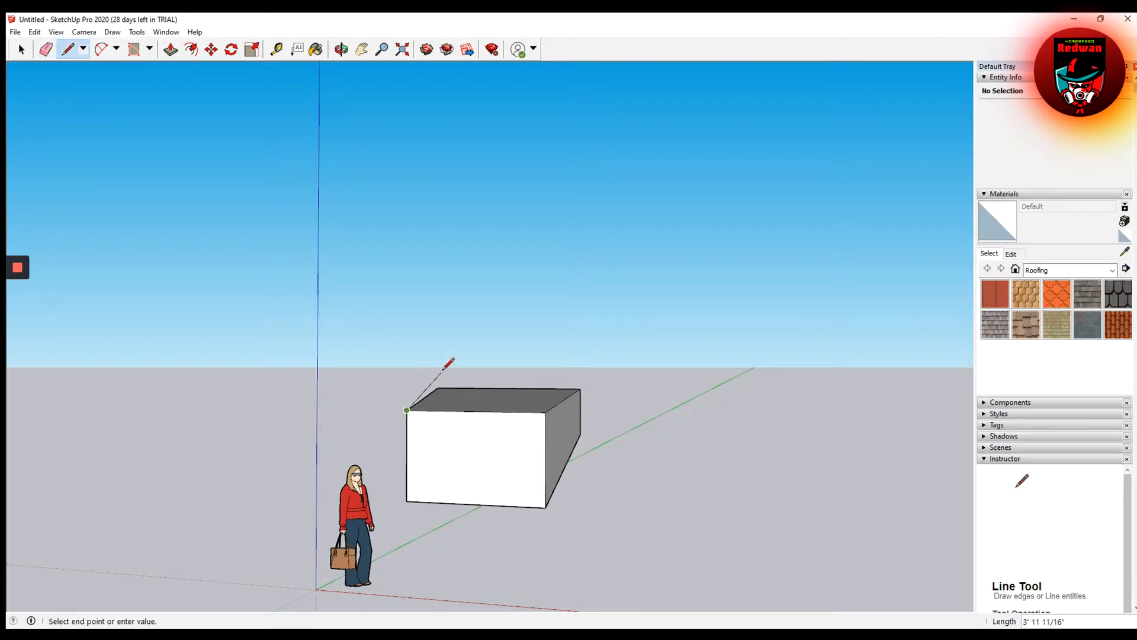
left_click(472, 324)
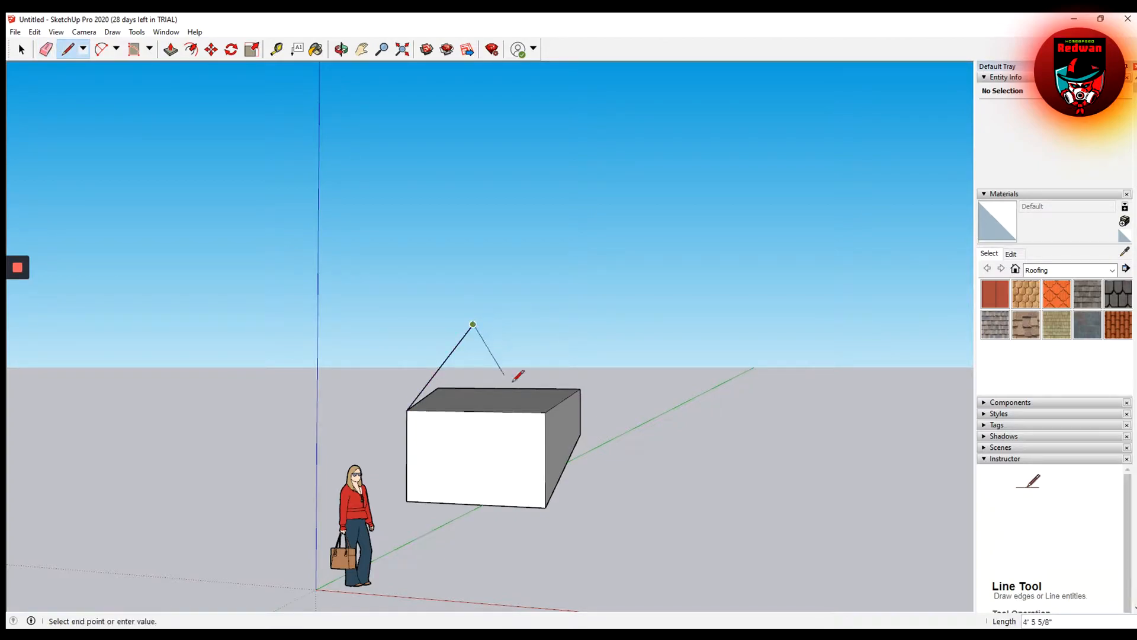
left_click(545, 411)
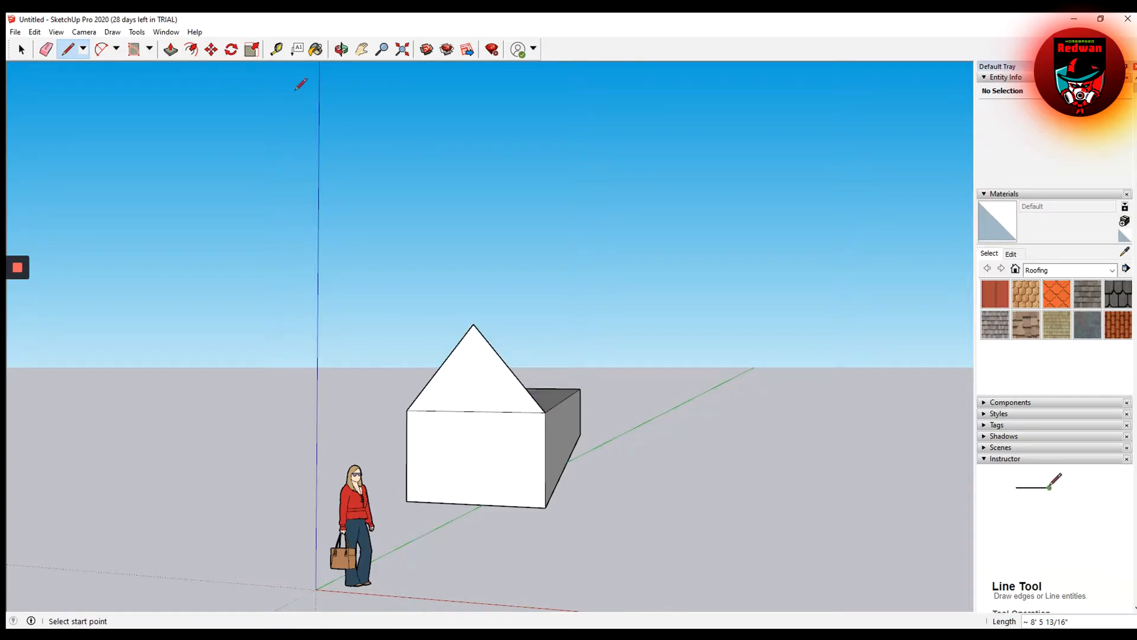
Push/Pull the triangular gable about 19' 5" back along the top of the box to form a roof prism.
left_click(170, 49)
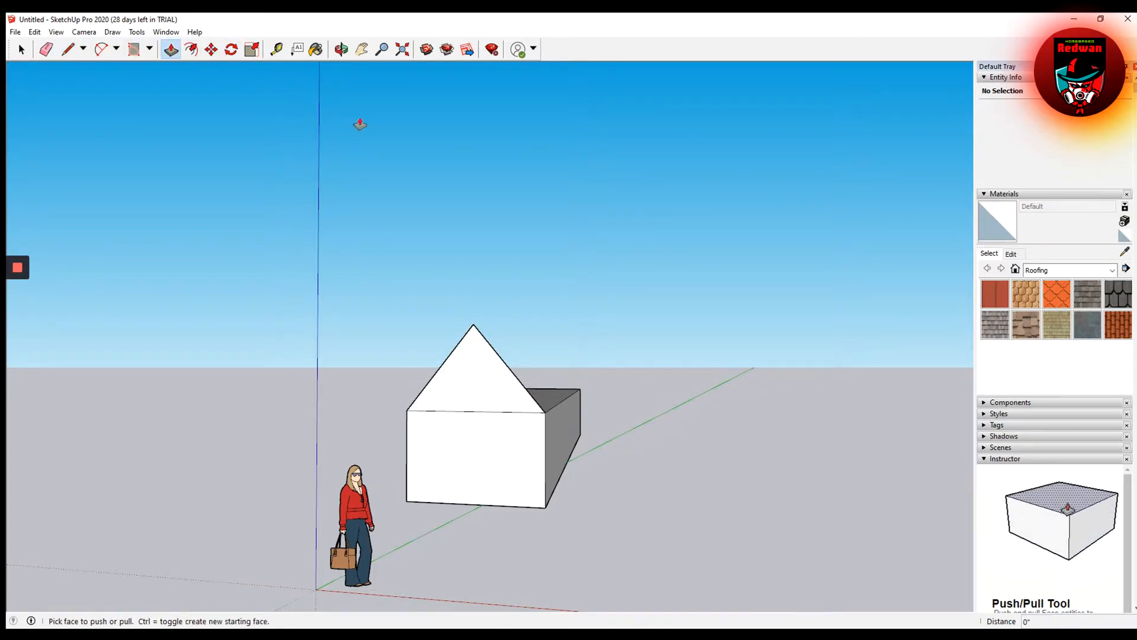
left_click(341, 49)
left_click_drag(509, 332, 284, 382)
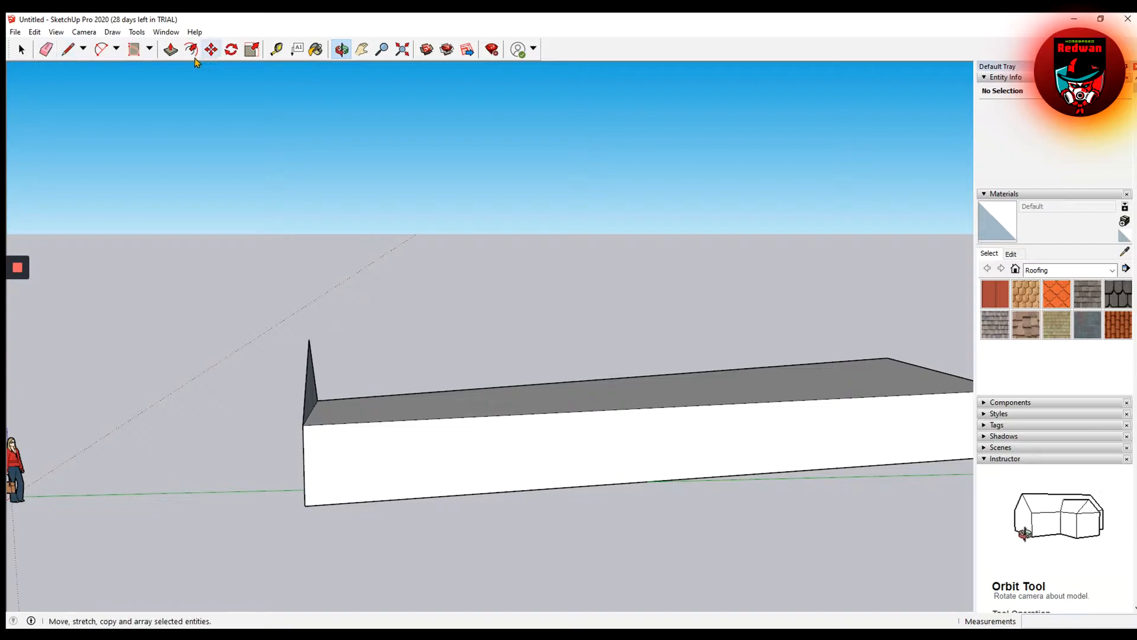
left_click(171, 49)
left_click_drag(324, 367, 528, 229)
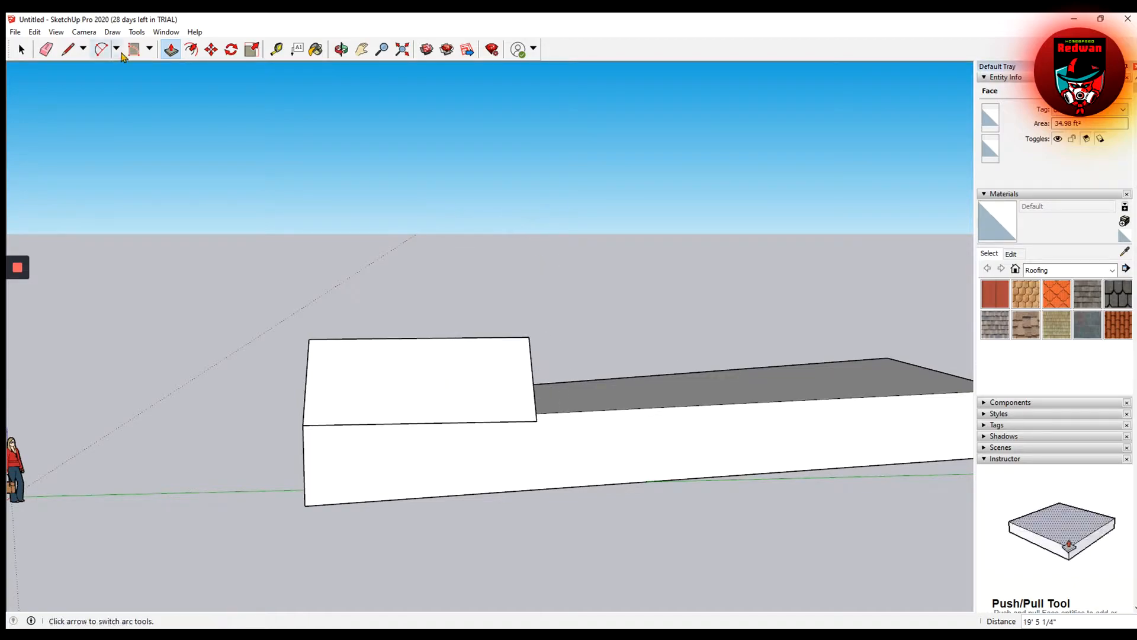
Erase the long edges of the box section that extends beyond the roof prism.
left_click(340, 49)
left_click_drag(770, 459, 281, 375)
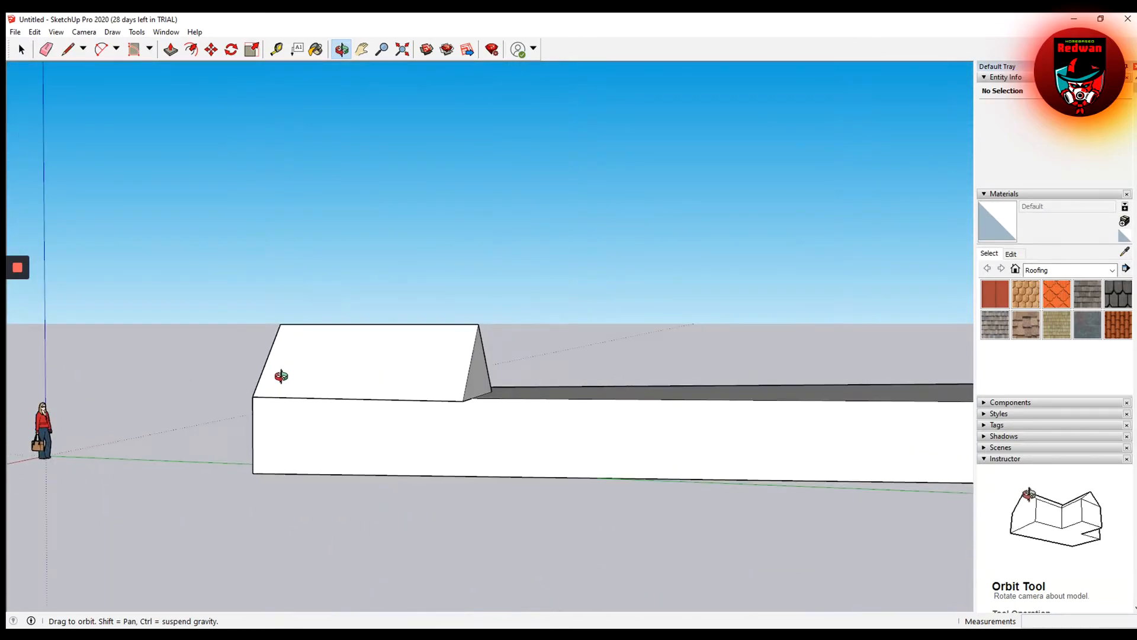
left_click(171, 49)
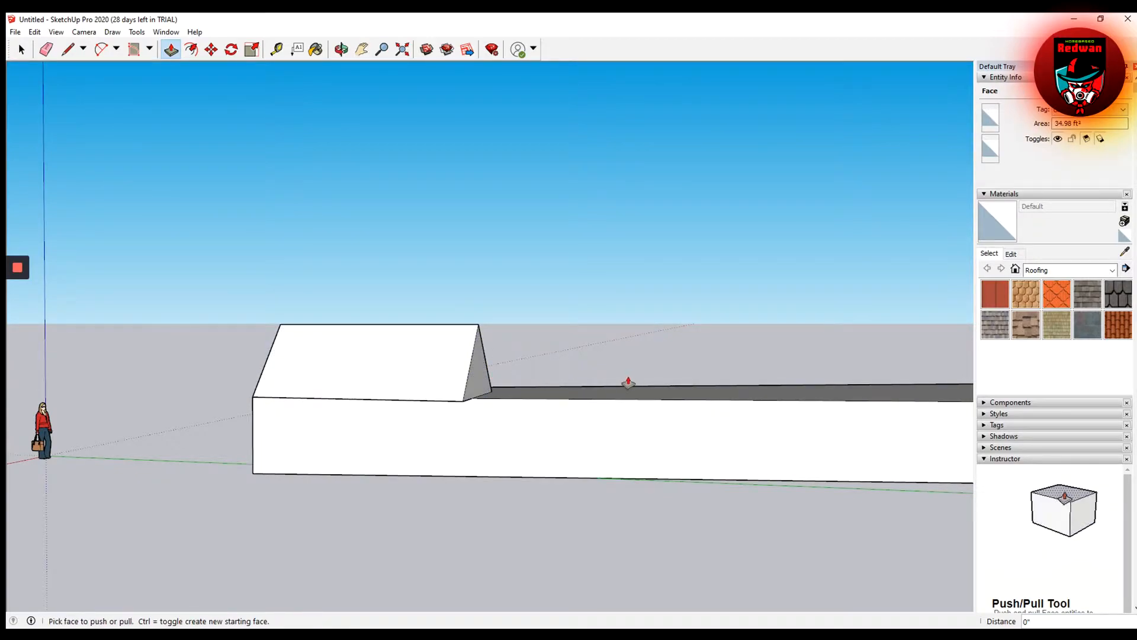
left_click(47, 50)
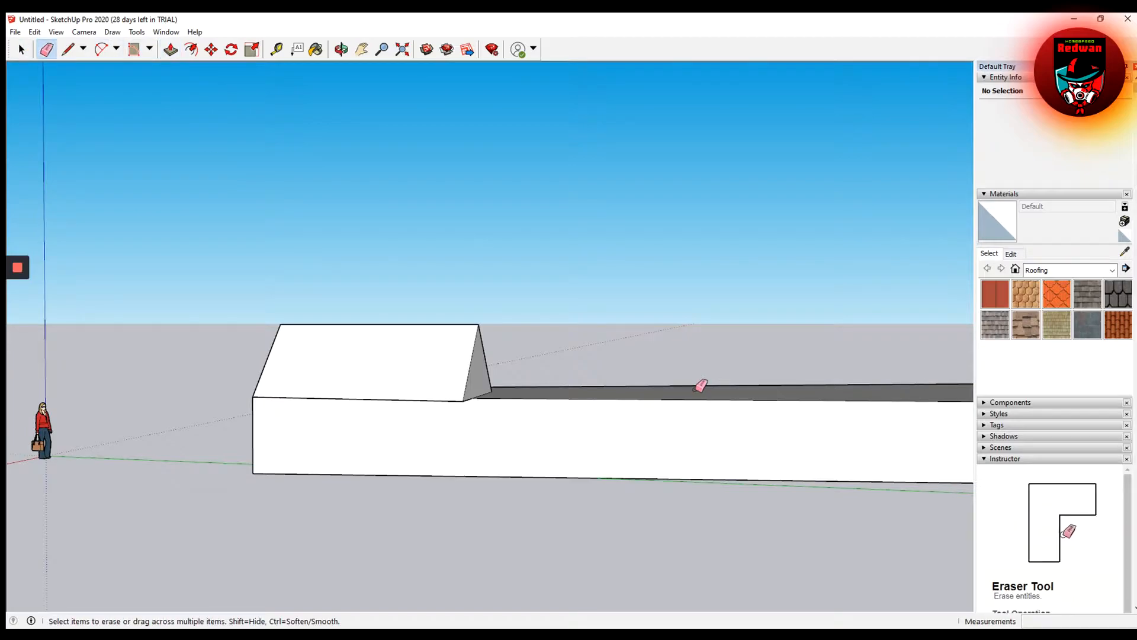
left_click(343, 49)
left_click_drag(533, 355, 383, 520)
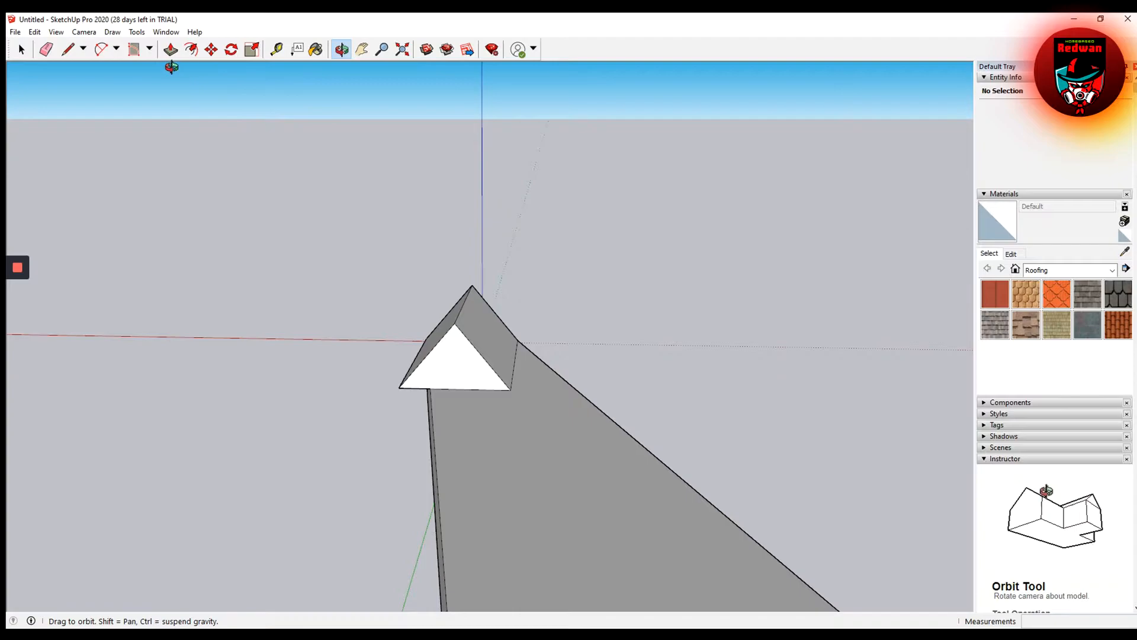
left_click(46, 50)
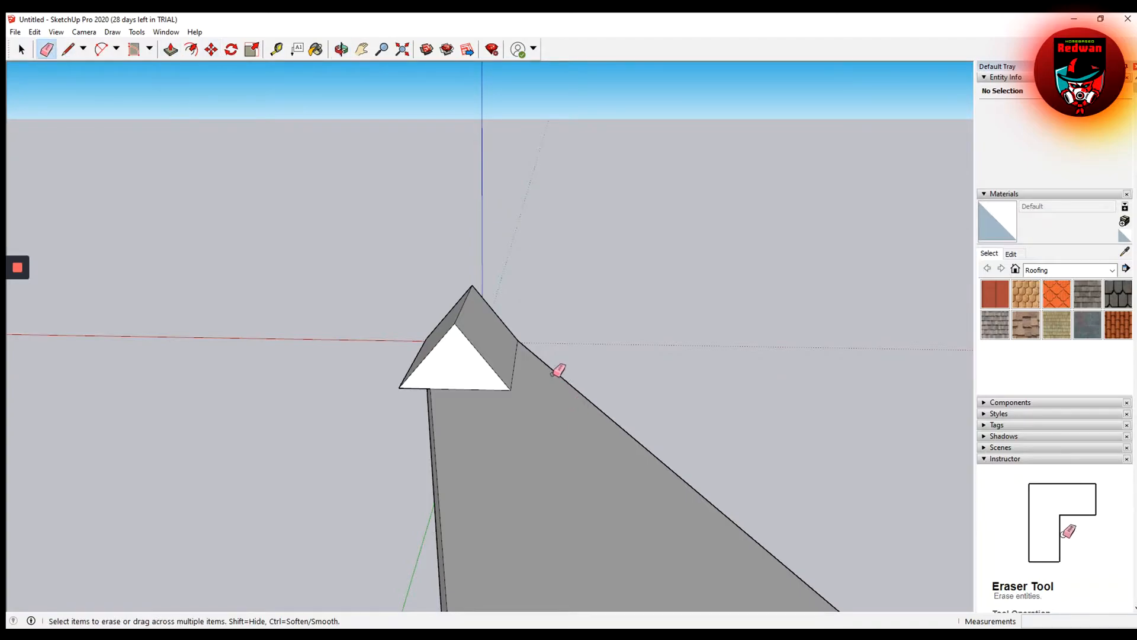
left_click_drag(550, 360, 543, 446)
left_click(434, 486)
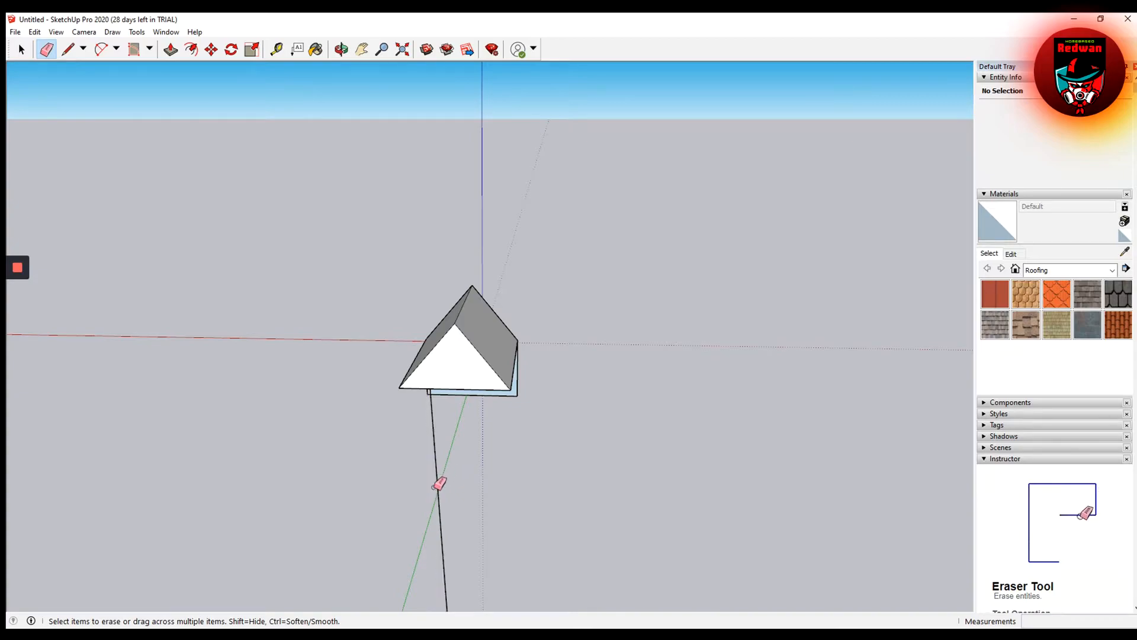
left_click(439, 486)
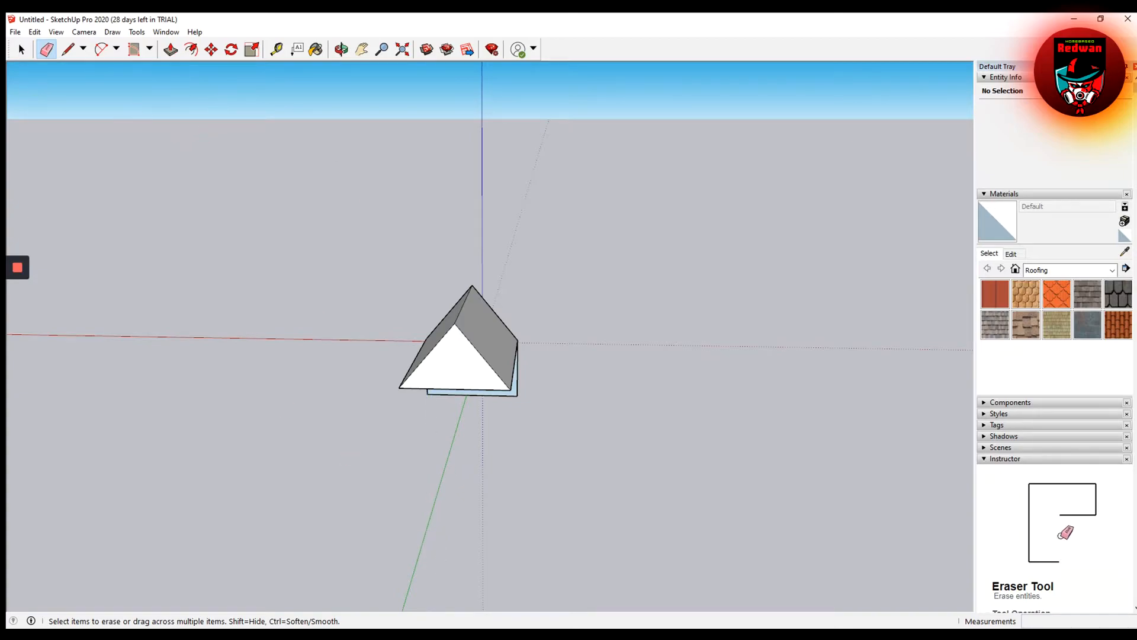
Erase the edges of the leftover end face standing apart from the roofed section.
left_click(341, 50)
left_click_drag(439, 399, 428, 350)
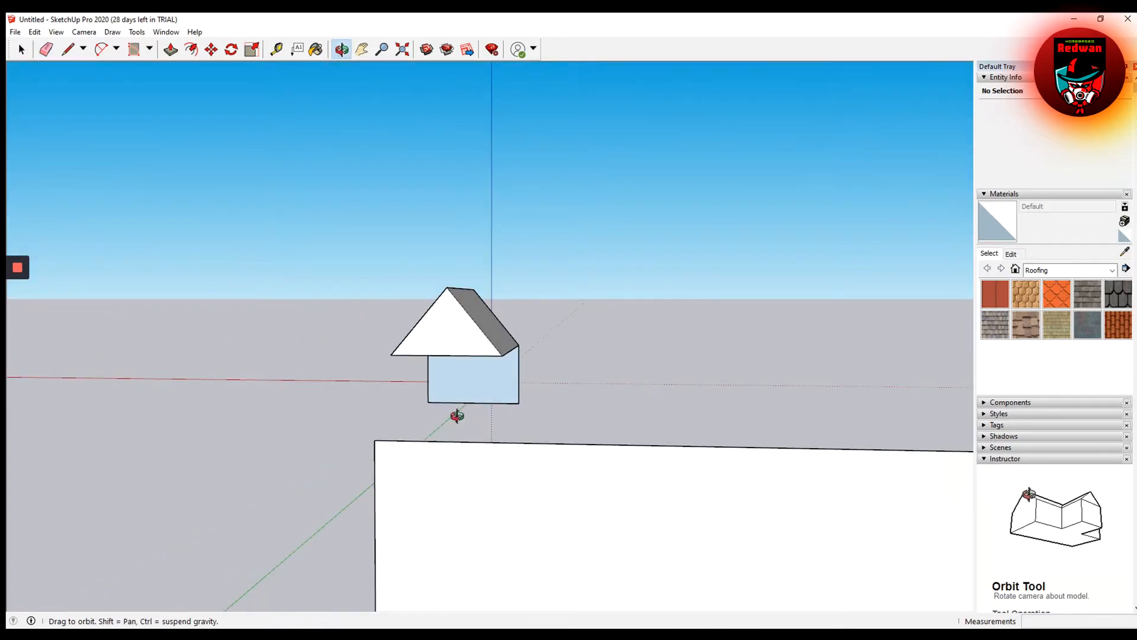
left_click(46, 49)
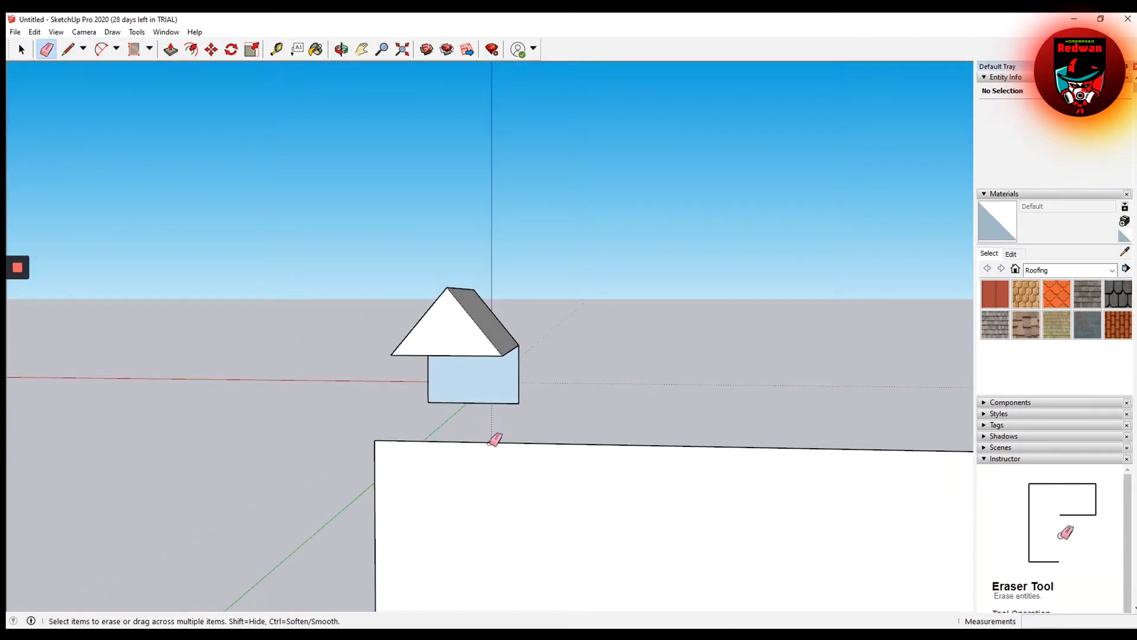
left_click(490, 442)
left_click(376, 503)
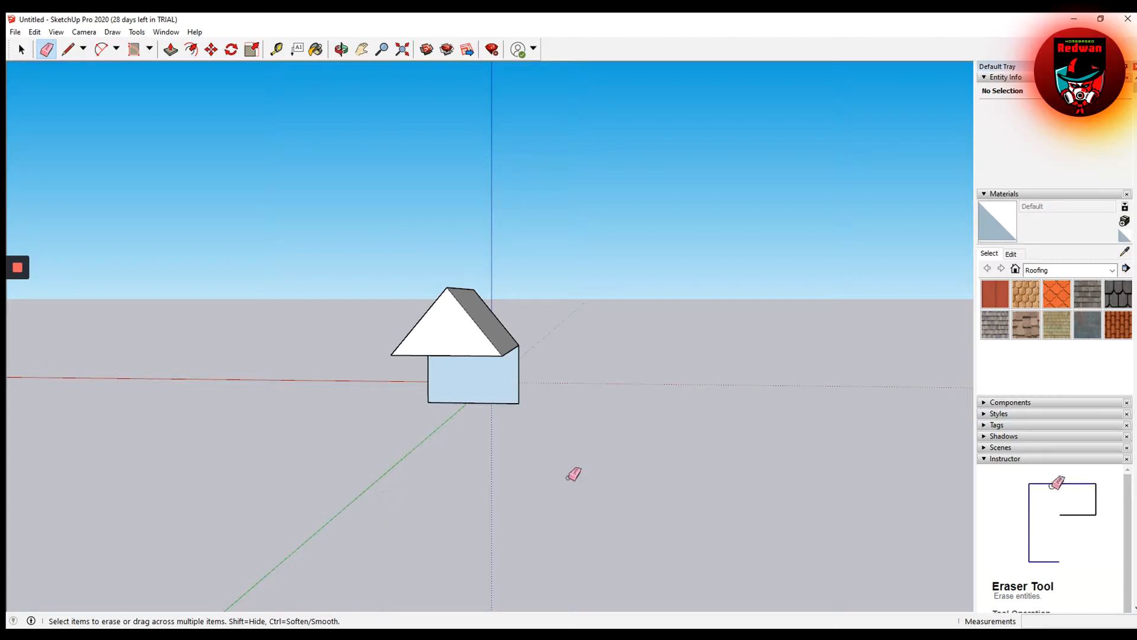
Push/Pull the remaining wall face under the roof outward about 19' 7" to line up with the gable end.
left_click(342, 49)
left_click_drag(541, 290, 461, 373)
left_click(46, 49)
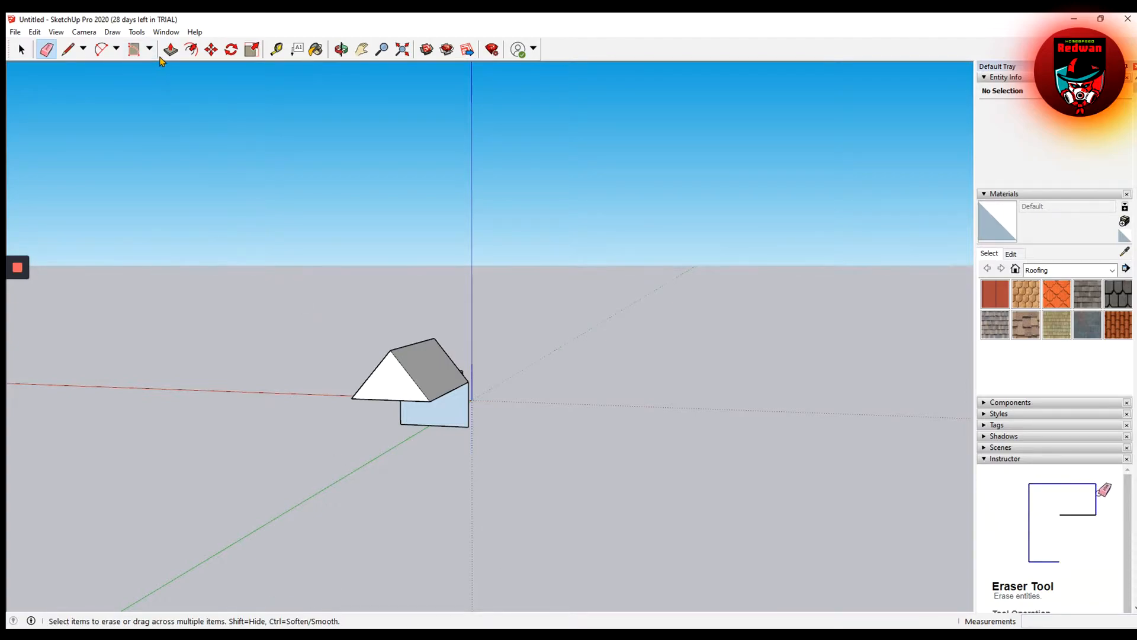
left_click(342, 49)
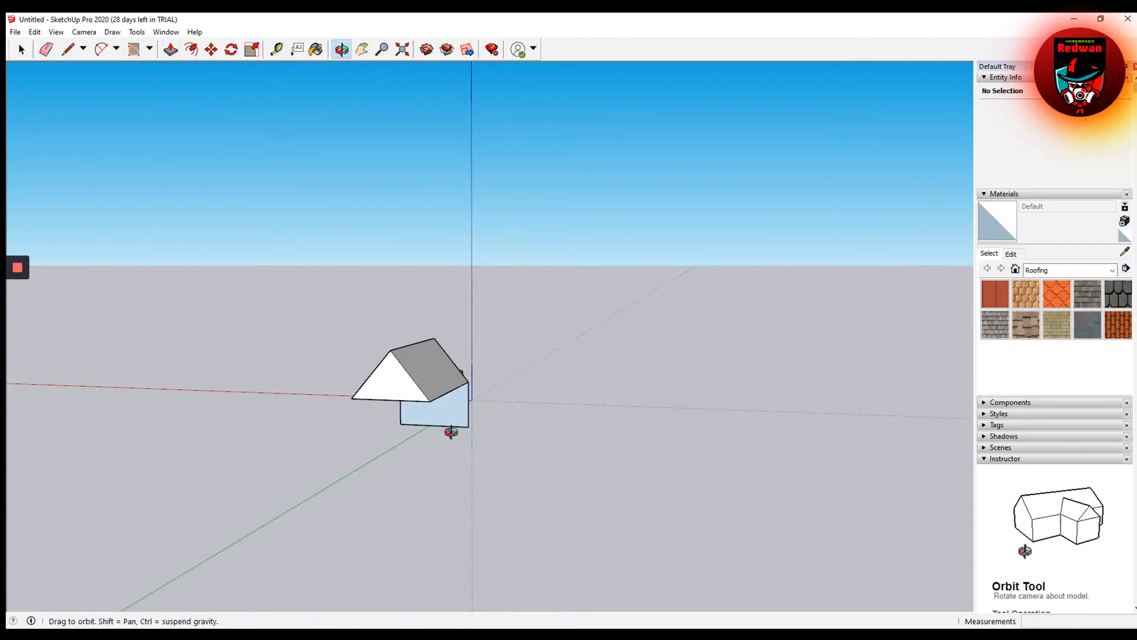
left_click_drag(468, 486, 468, 474)
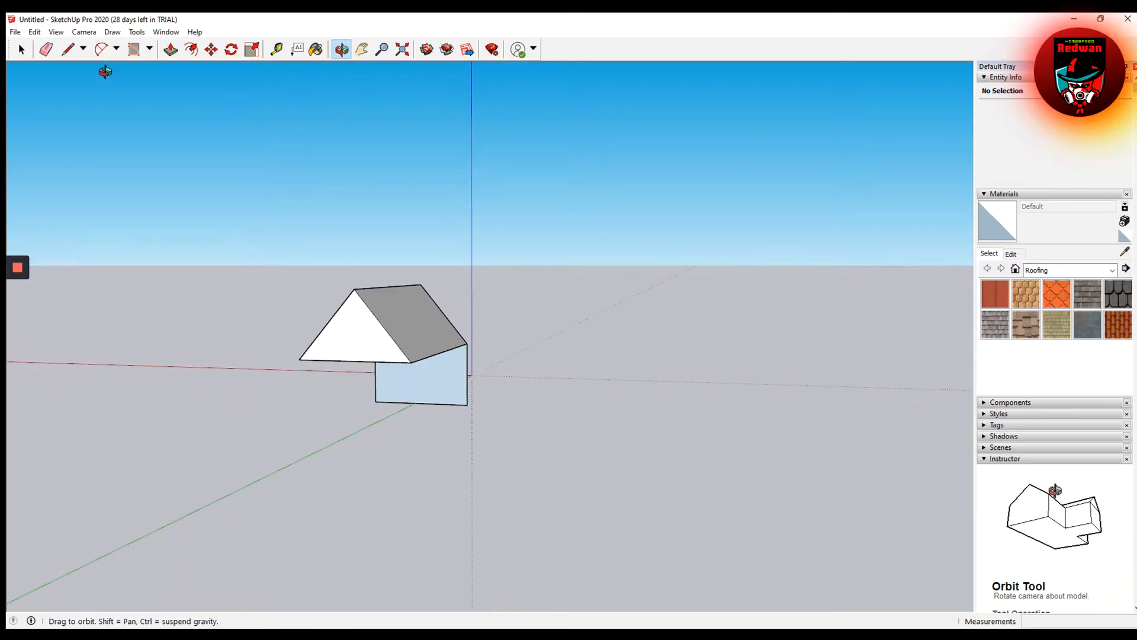
left_click(170, 50)
left_click(449, 380)
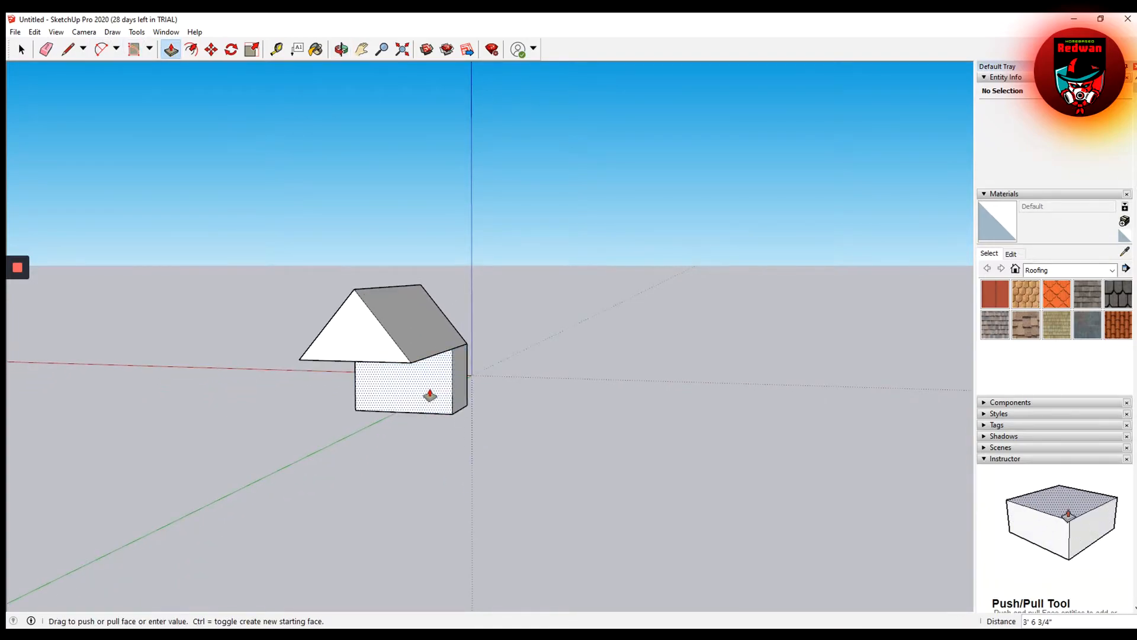
left_click(394, 419)
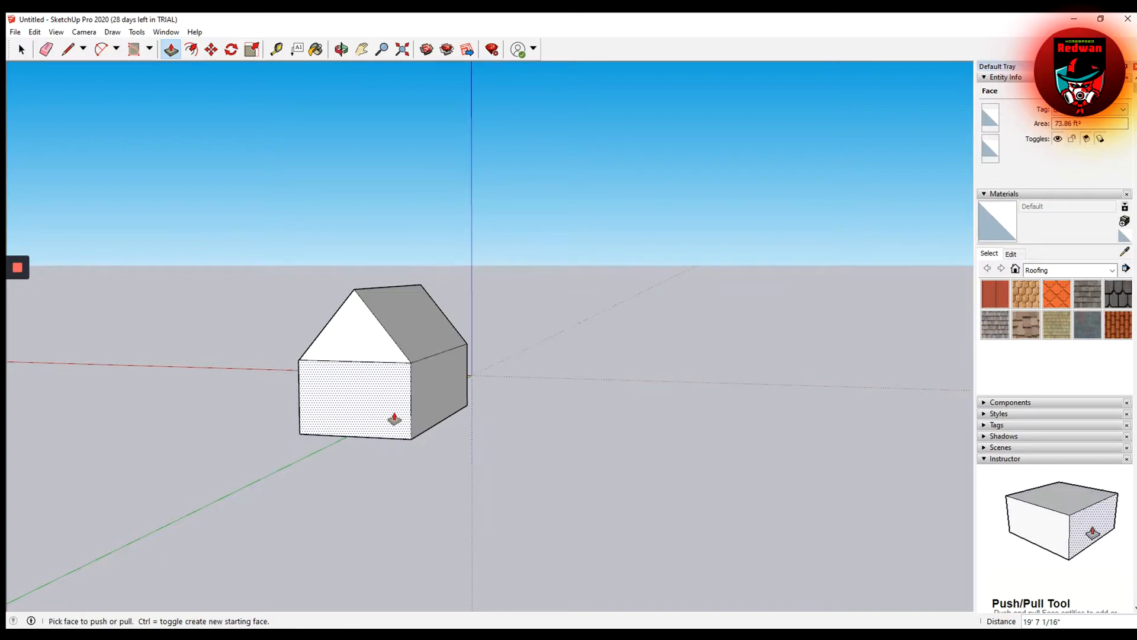
Try to Push/Pull the side wall and the adjoining roof slope outward from the house.
left_click(21, 49)
left_click(341, 49)
left_click_drag(681, 450, 213, 441)
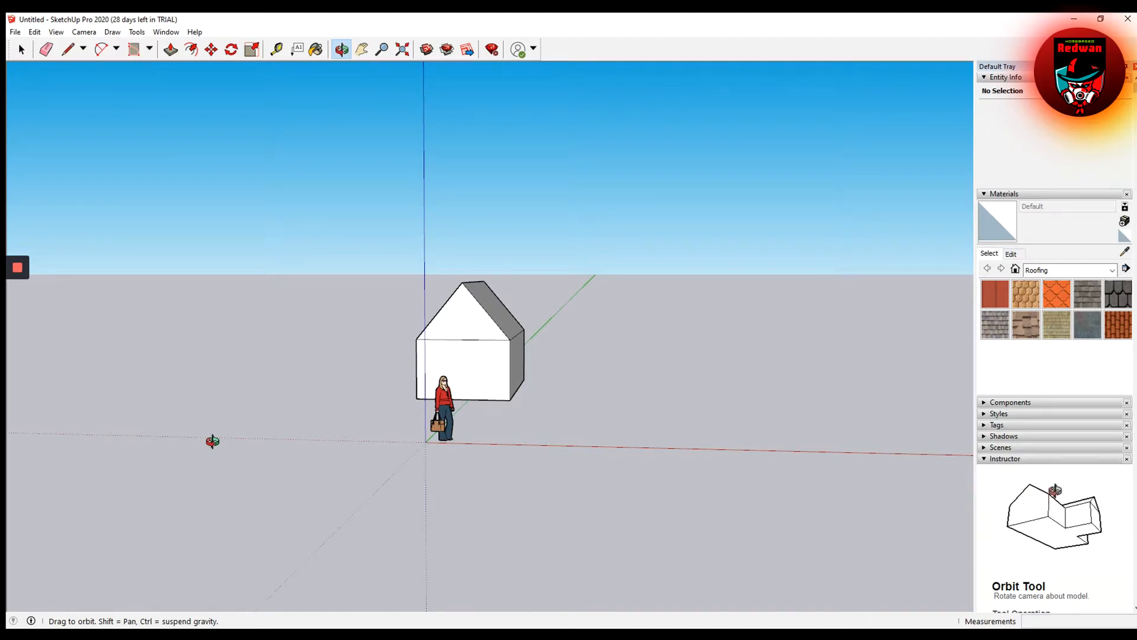
left_click_drag(737, 411, 518, 389)
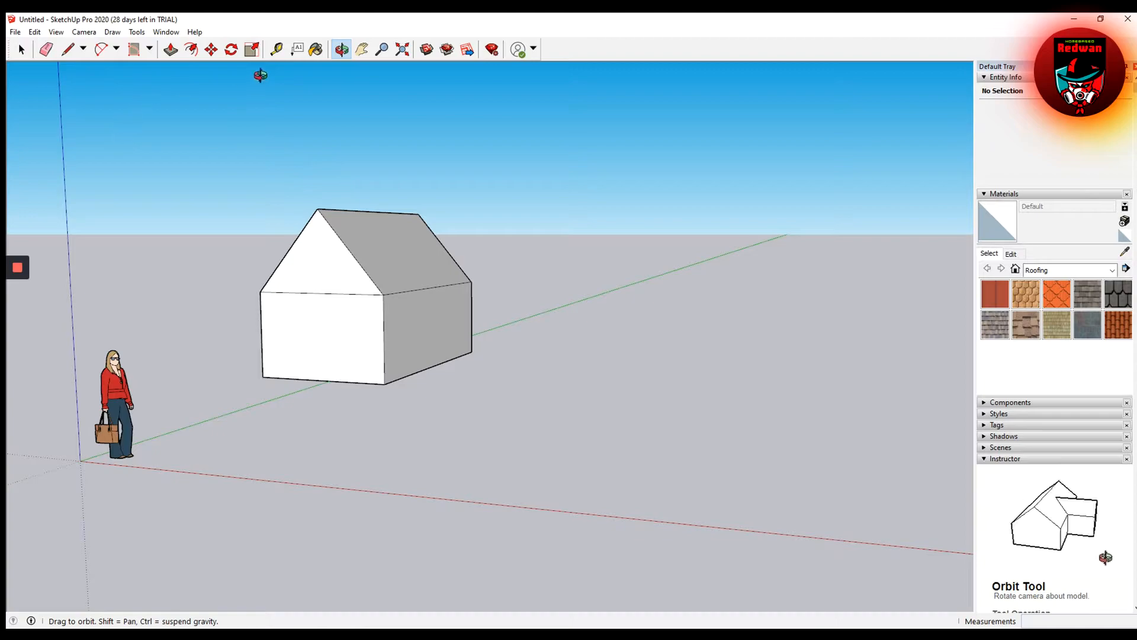
left_click(171, 49)
left_click(424, 313)
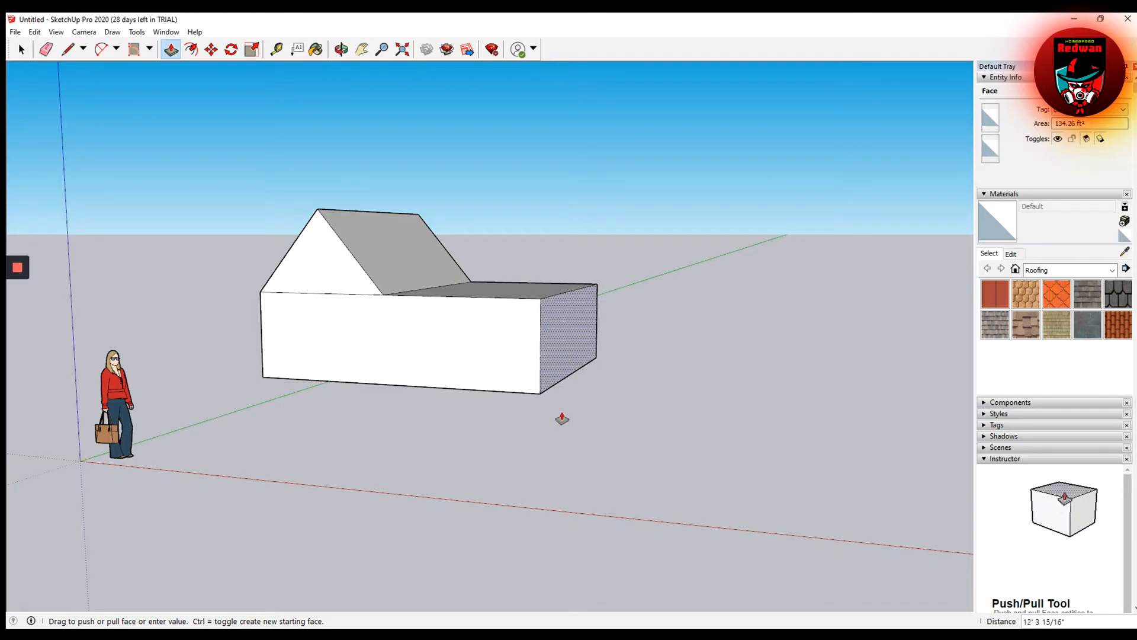
left_click(421, 380)
left_click(396, 236)
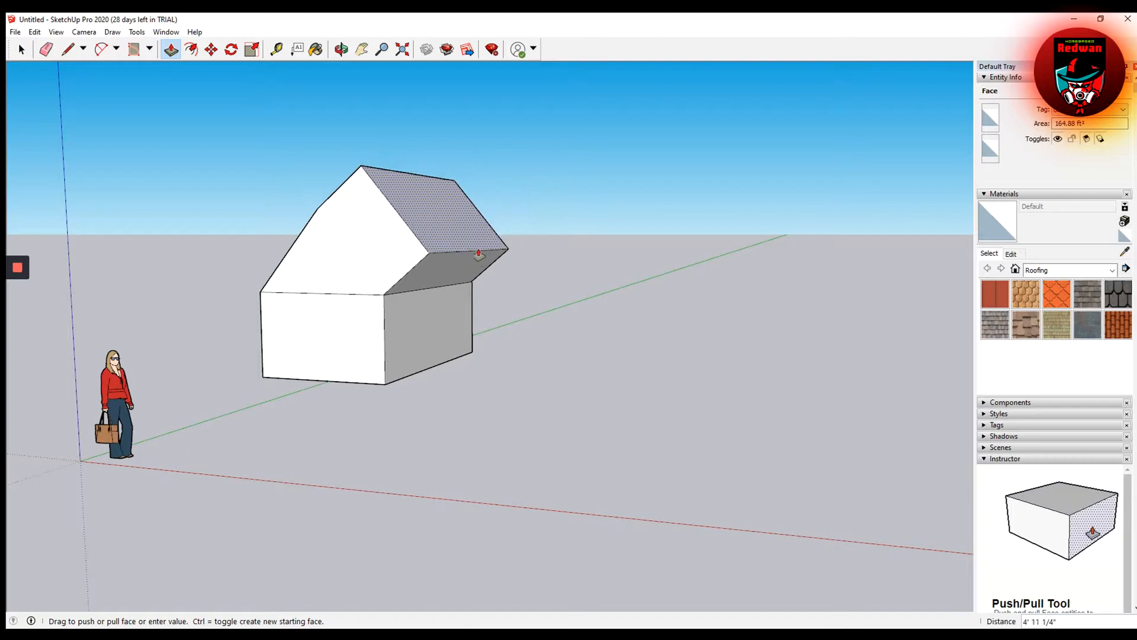
left_click(425, 274)
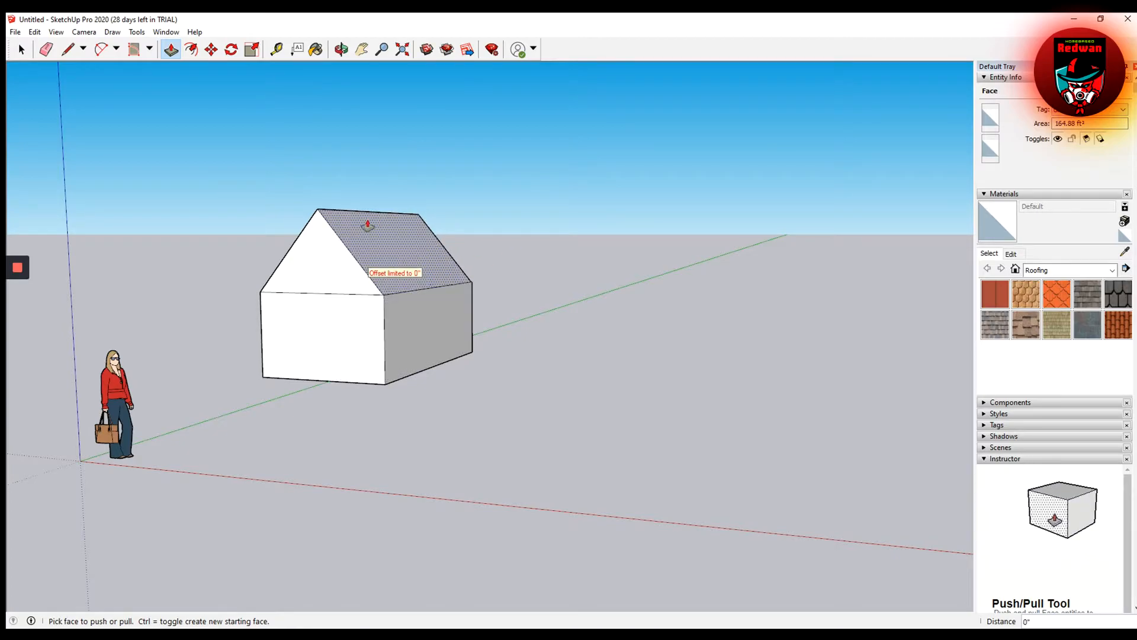
Draw a door outline about 4' 3" wide and 5' 5" high from the front wall's bottom edge, redrawing its last vertical line.
left_click(67, 50)
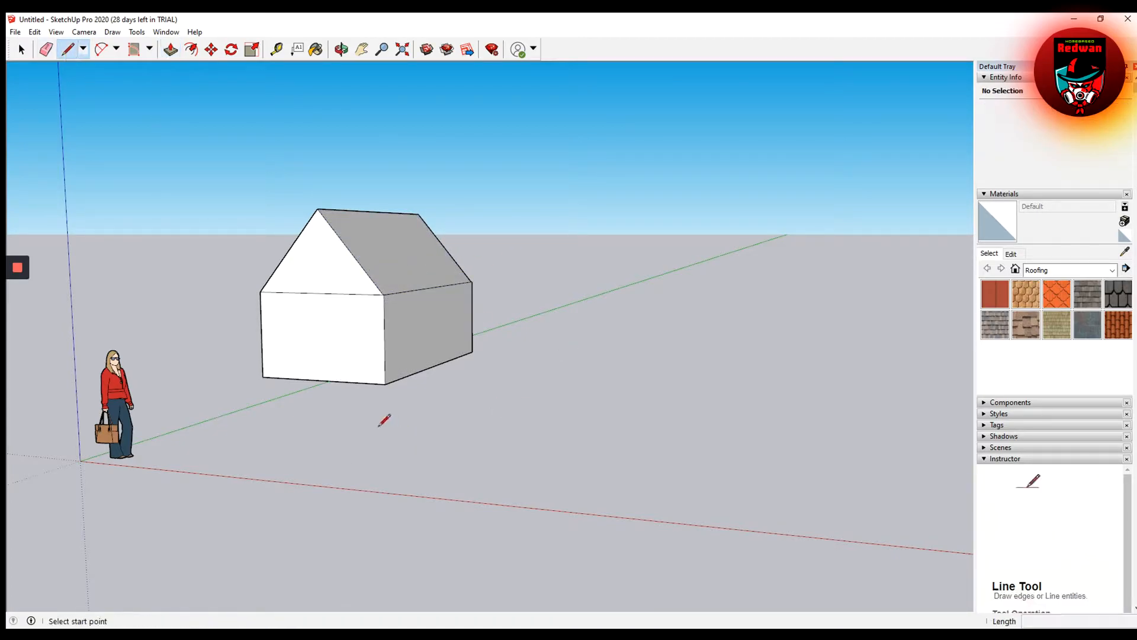
left_click(294, 377)
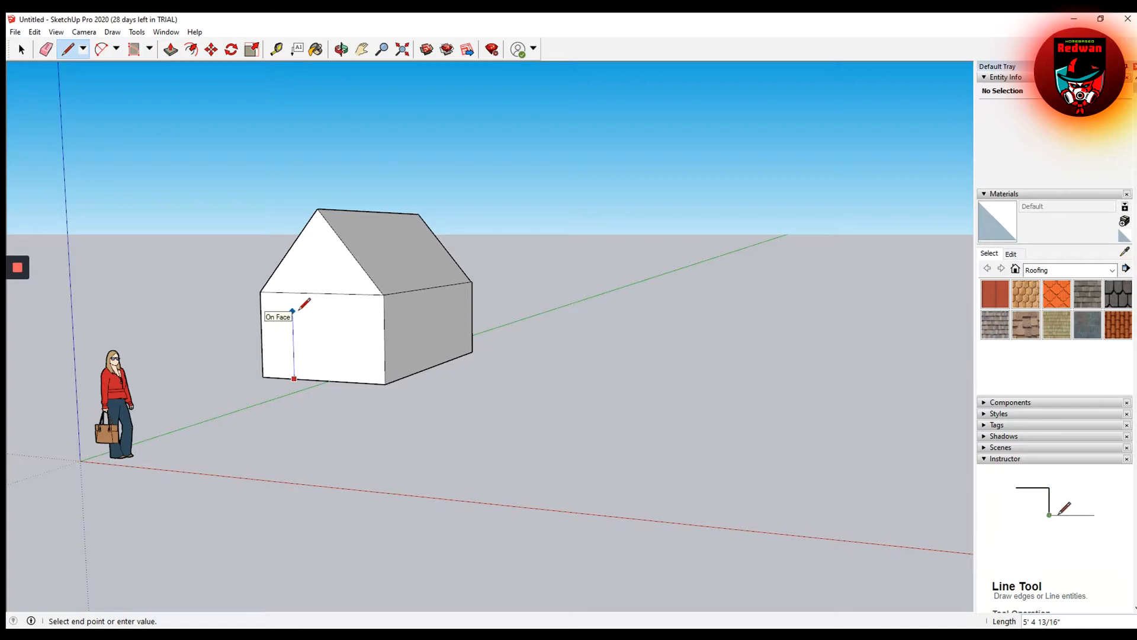
left_click(293, 310)
left_click(340, 312)
left_click(339, 380)
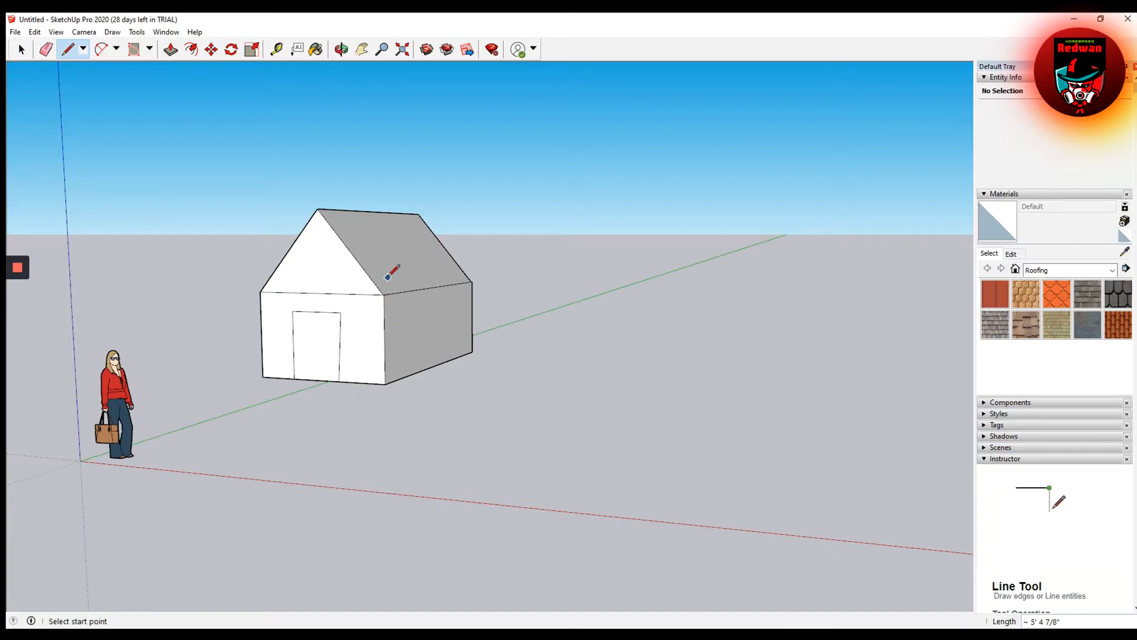
key("ctrl+z")
left_click(341, 312)
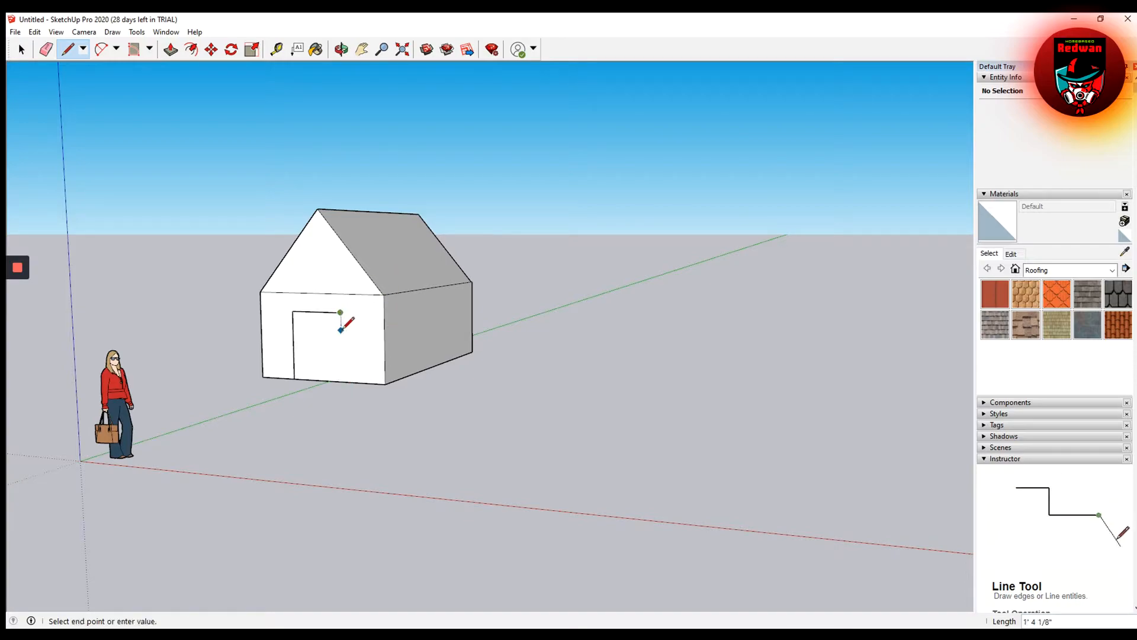
left_click(342, 381)
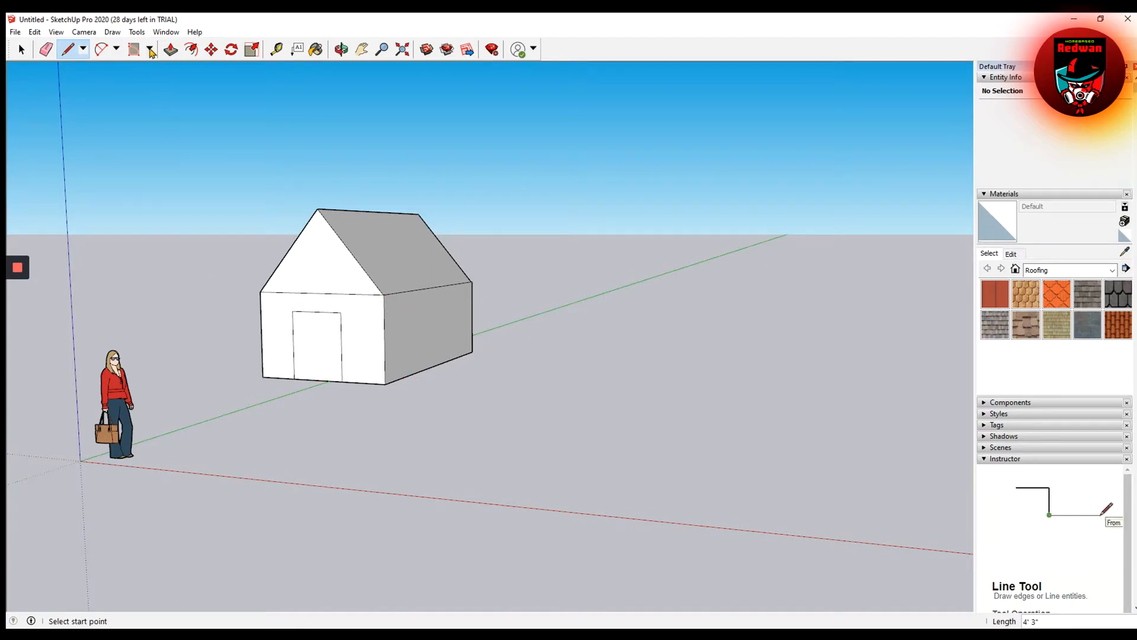
Draw a rectangular window outline about 2' 2" wide and 2' 5" high on the front gable, resting on its base edge.
left_click(294, 262)
left_click(304, 280)
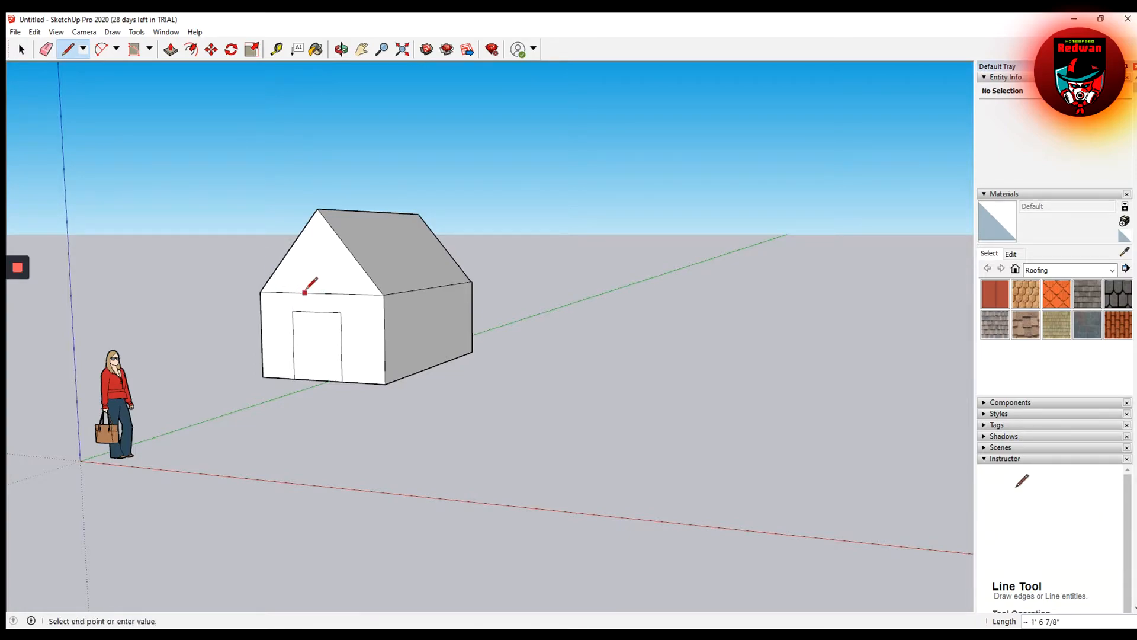
left_click(305, 263)
left_click(332, 264)
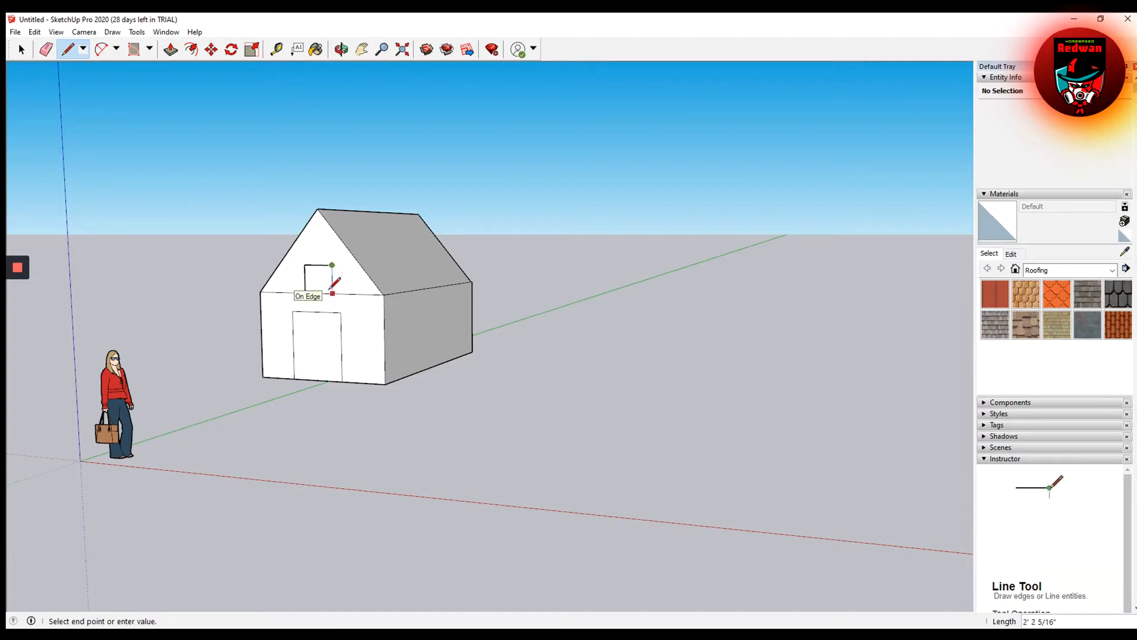
left_click(332, 293)
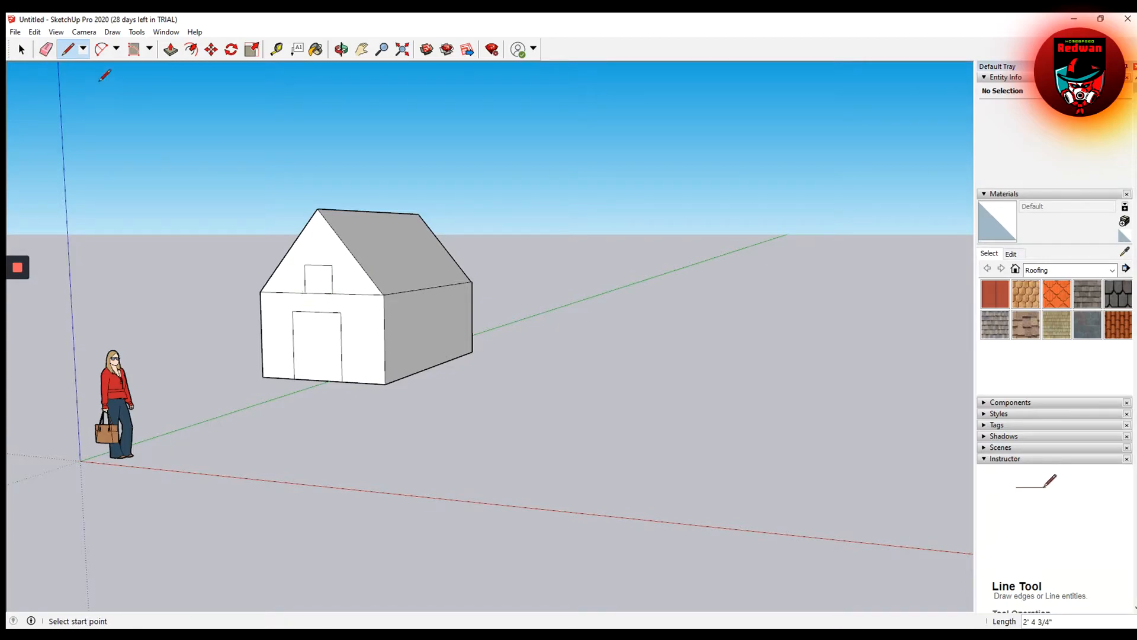
Push/Pull the gable window face about 5' 4" into the house.
left_click(171, 49)
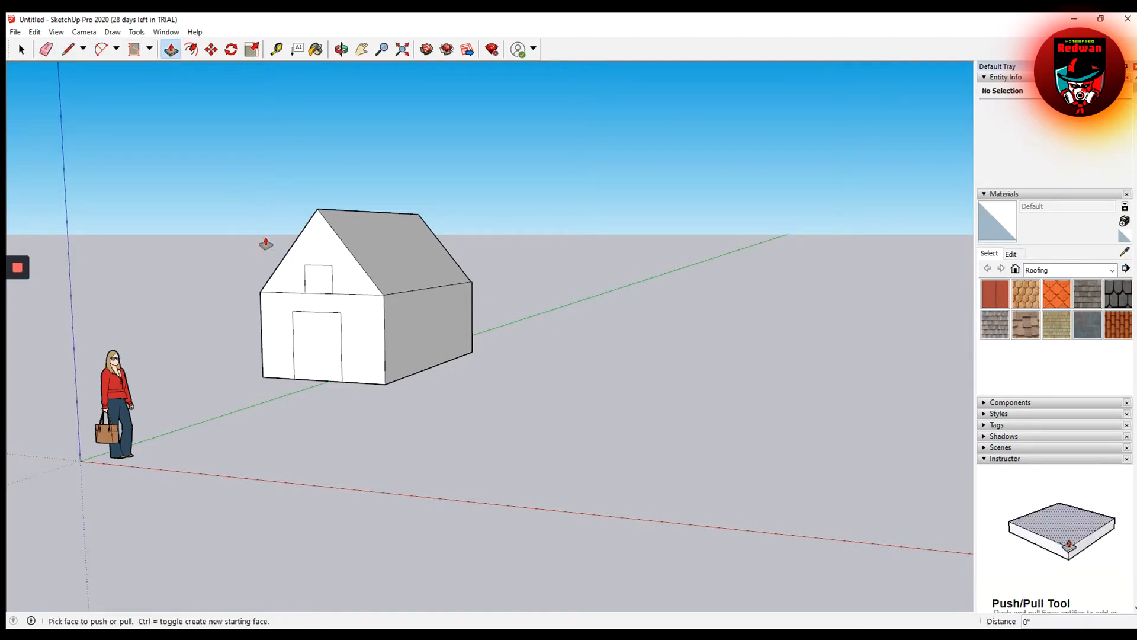
left_click(324, 275)
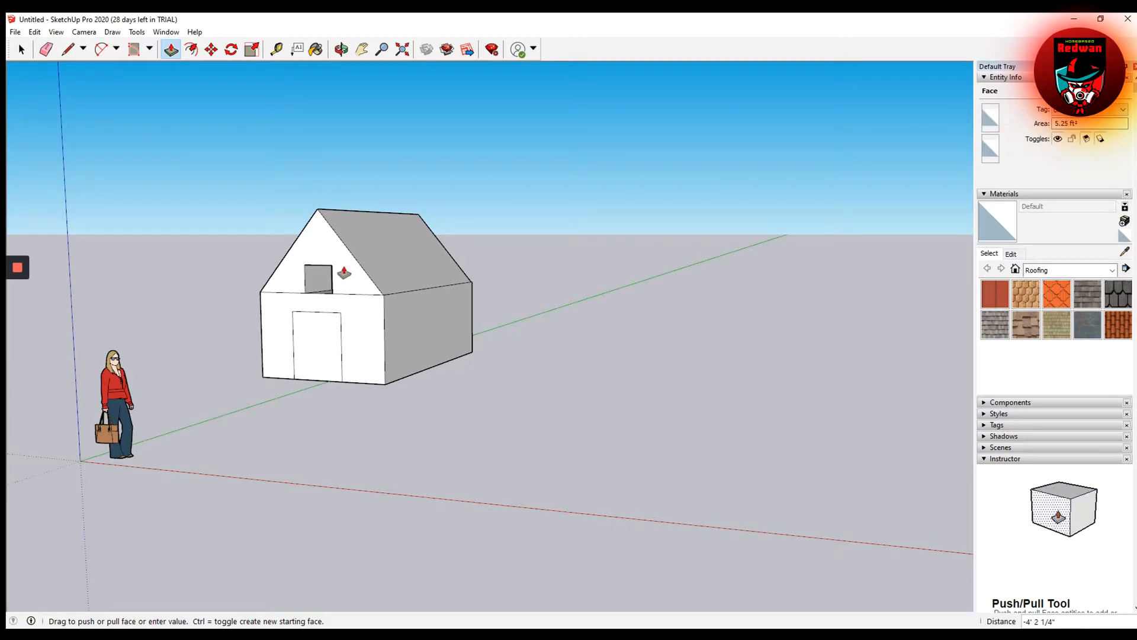
left_click(350, 272)
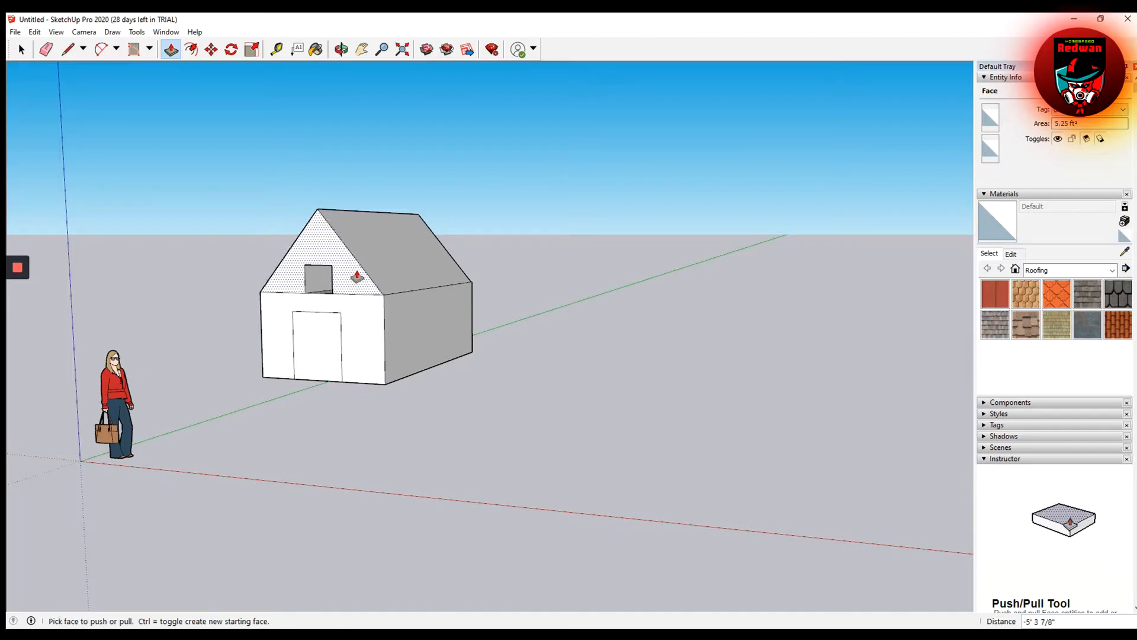
Push/Pull the door face inward about 19' 7" through the full depth of the house to open it.
left_click(341, 49)
left_click_drag(314, 160, 436, 285)
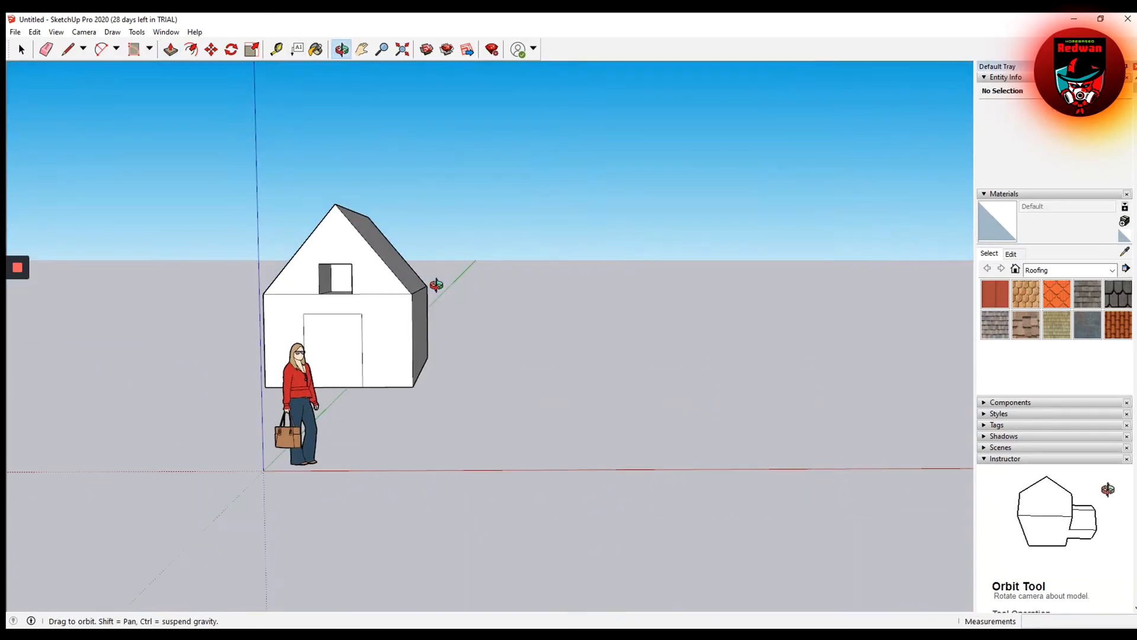
left_click(171, 49)
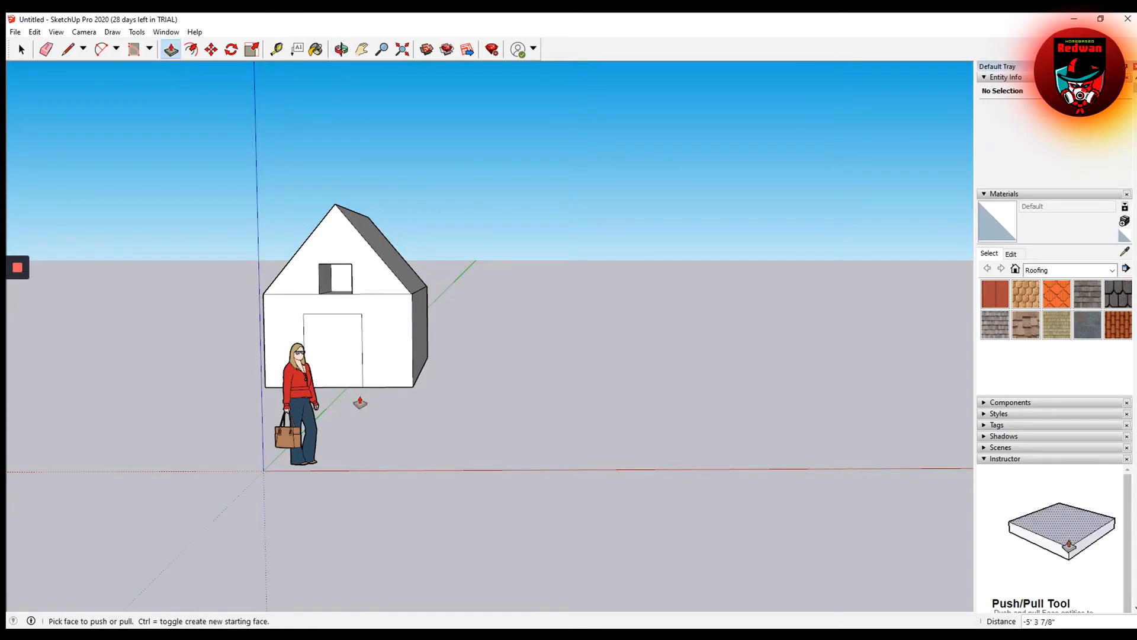
left_click(351, 336)
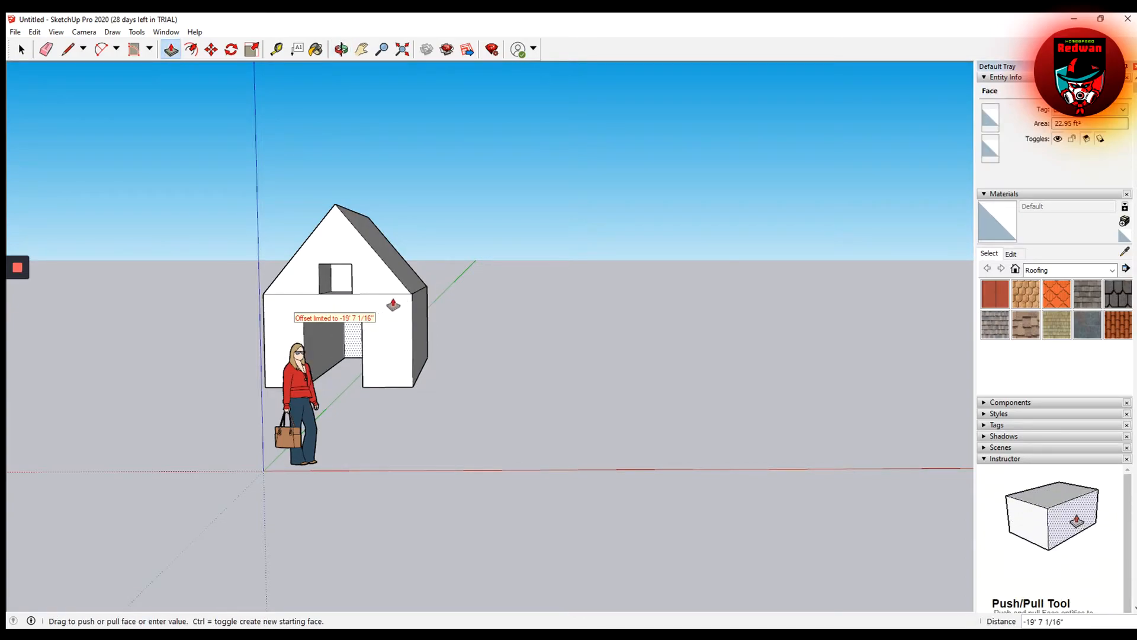
left_click(430, 288)
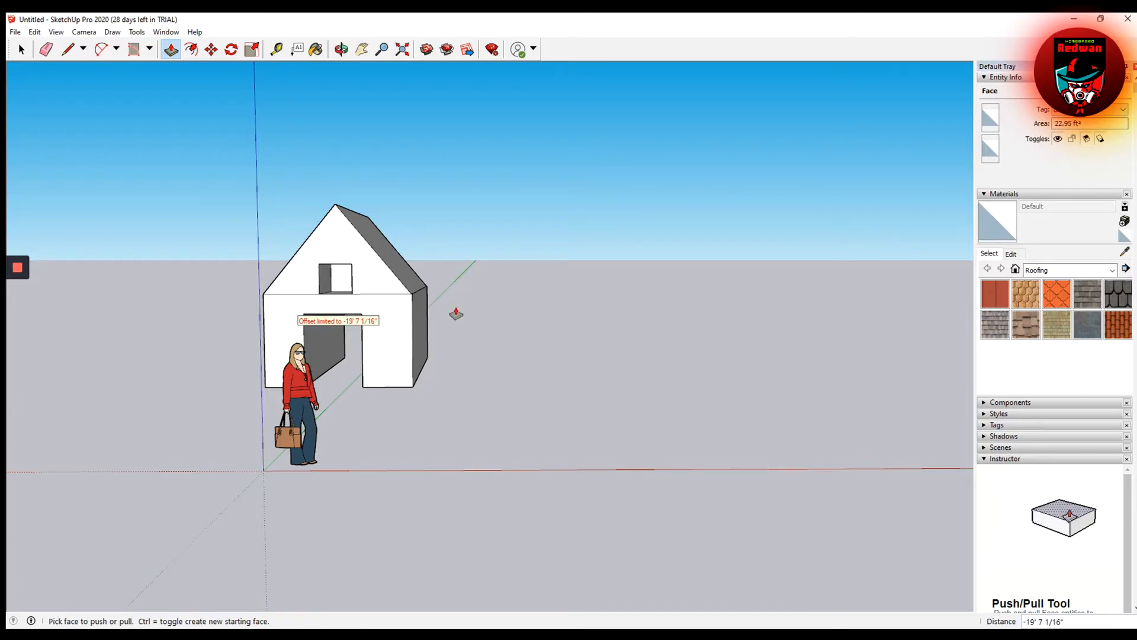
Close the rear wall's door opening by tracing its top, one vertical side and the missing 4' 3" bottom edge with lines.
left_click(342, 49)
left_click_drag(641, 401, 25, 431)
left_click_drag(114, 419, 467, 417)
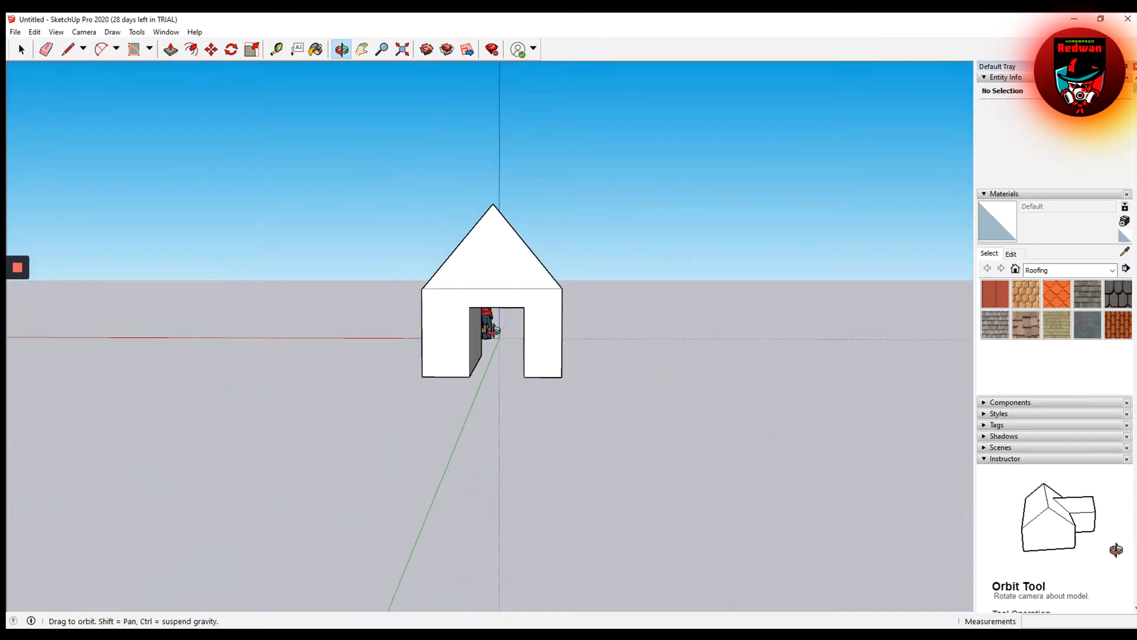
left_click(68, 49)
left_click(470, 307)
left_click(524, 307)
left_click(524, 306)
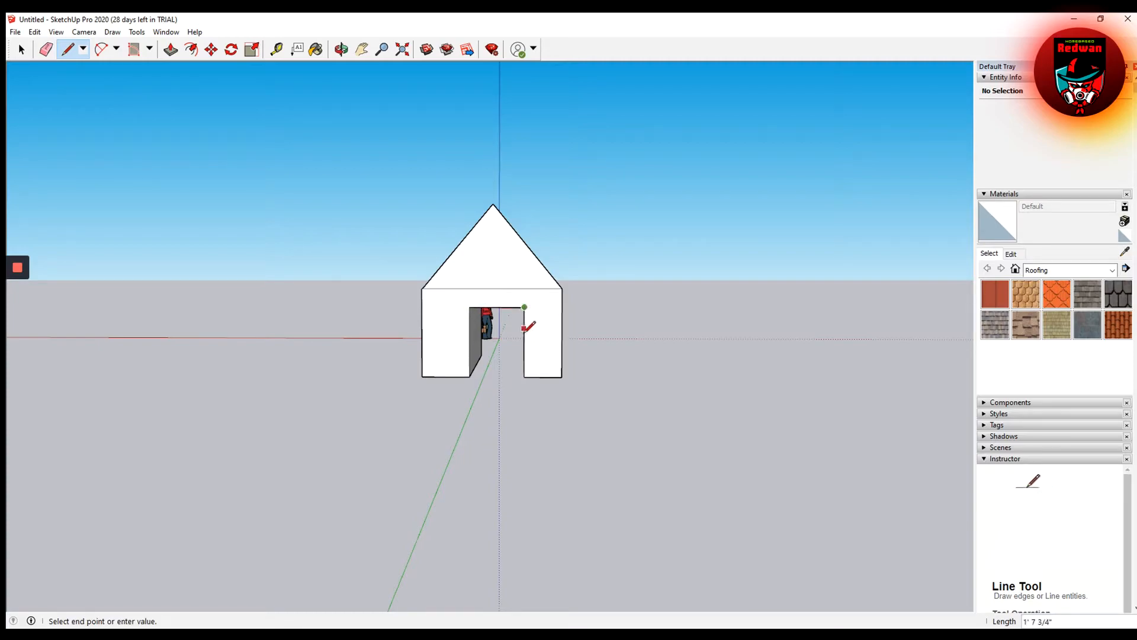
left_click(524, 376)
left_click(524, 377)
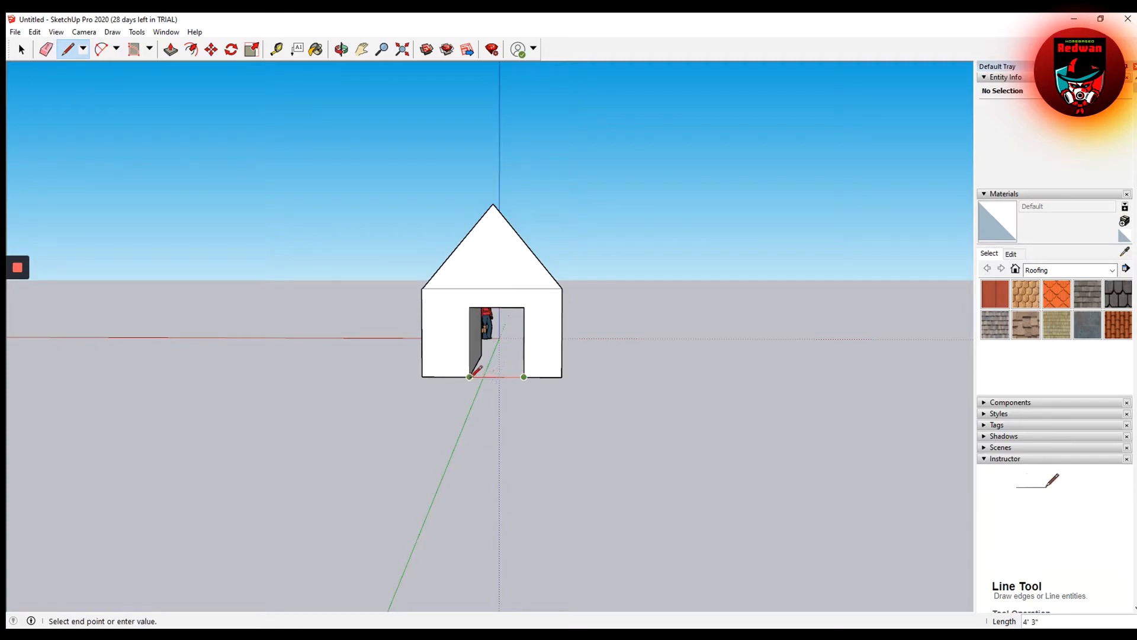
left_click(470, 376)
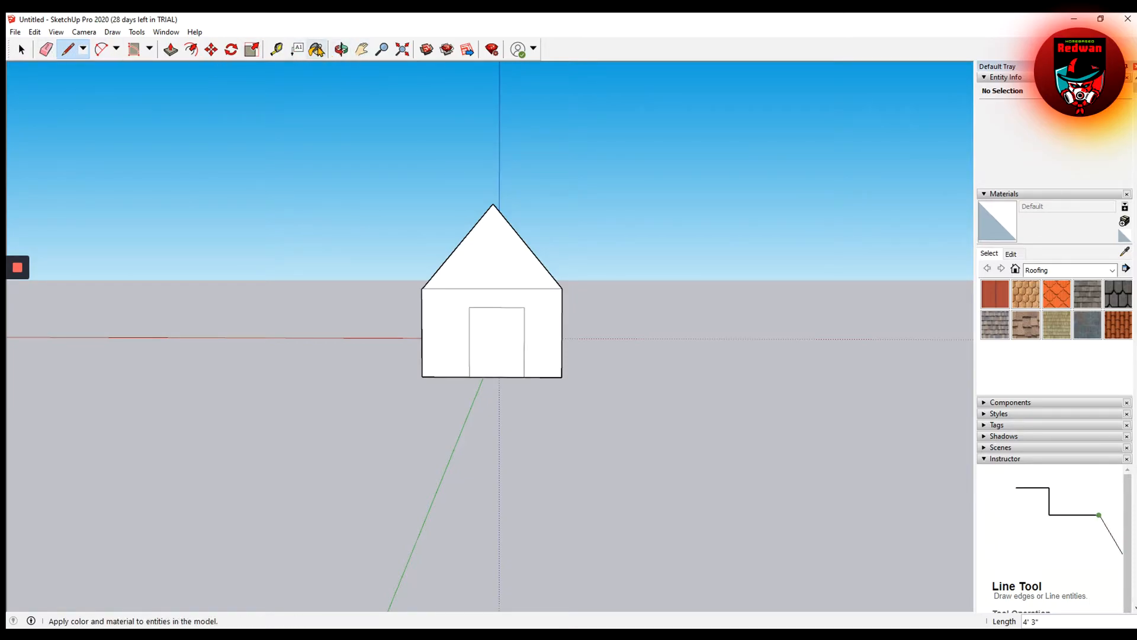
Close the front wall's door opening by tracing its vertical edge and drawing the missing 4' 3" line between its bottom corners.
left_click(341, 49)
left_click_drag(459, 317, 856, 456)
left_click_drag(641, 386, 736, 240)
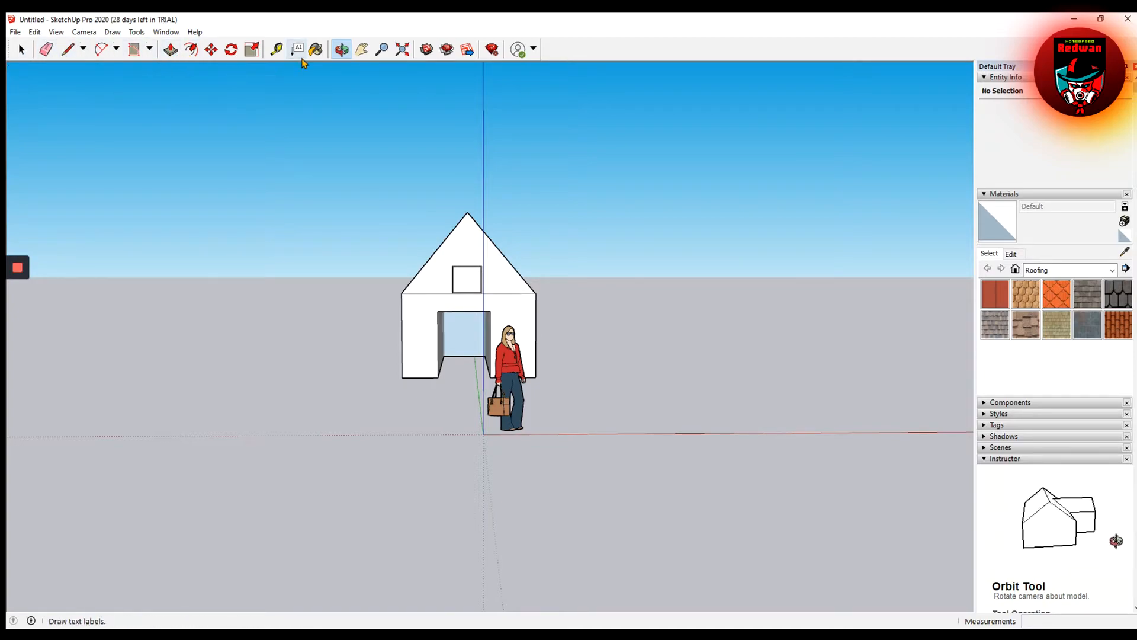
left_click(68, 50)
left_click(438, 311)
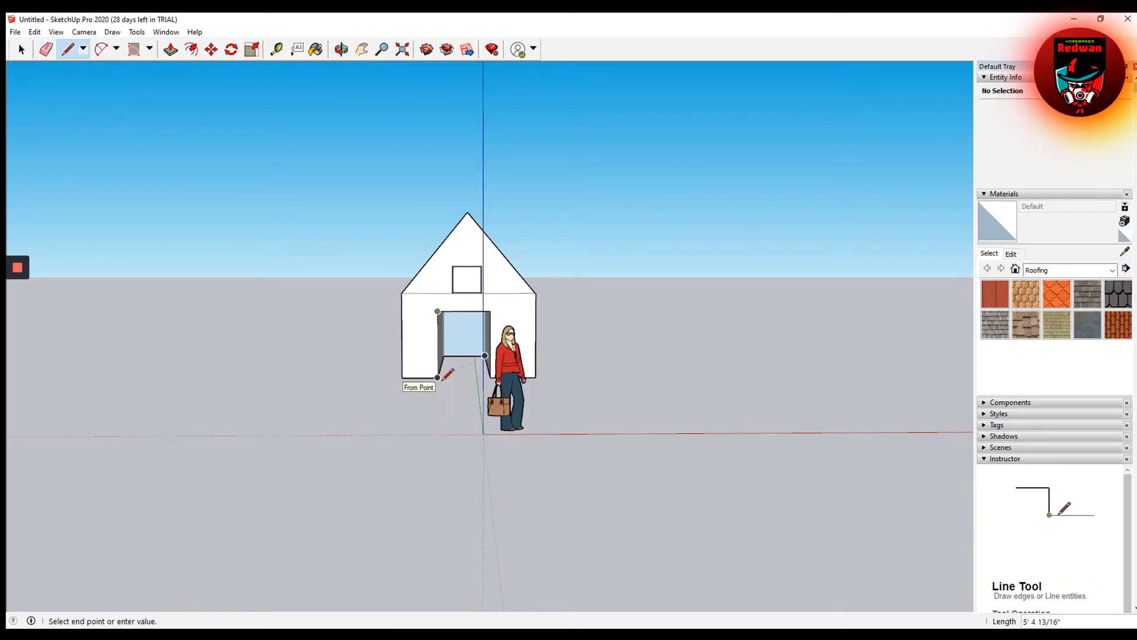
left_click(437, 377)
left_click(438, 377)
left_click(493, 377)
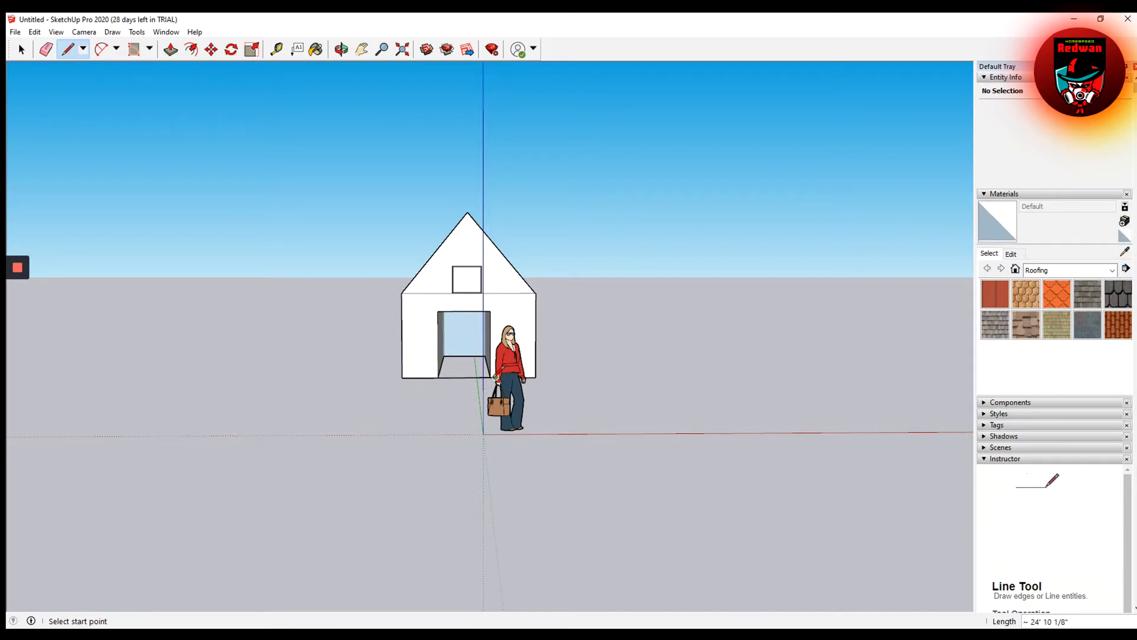
left_click(437, 377)
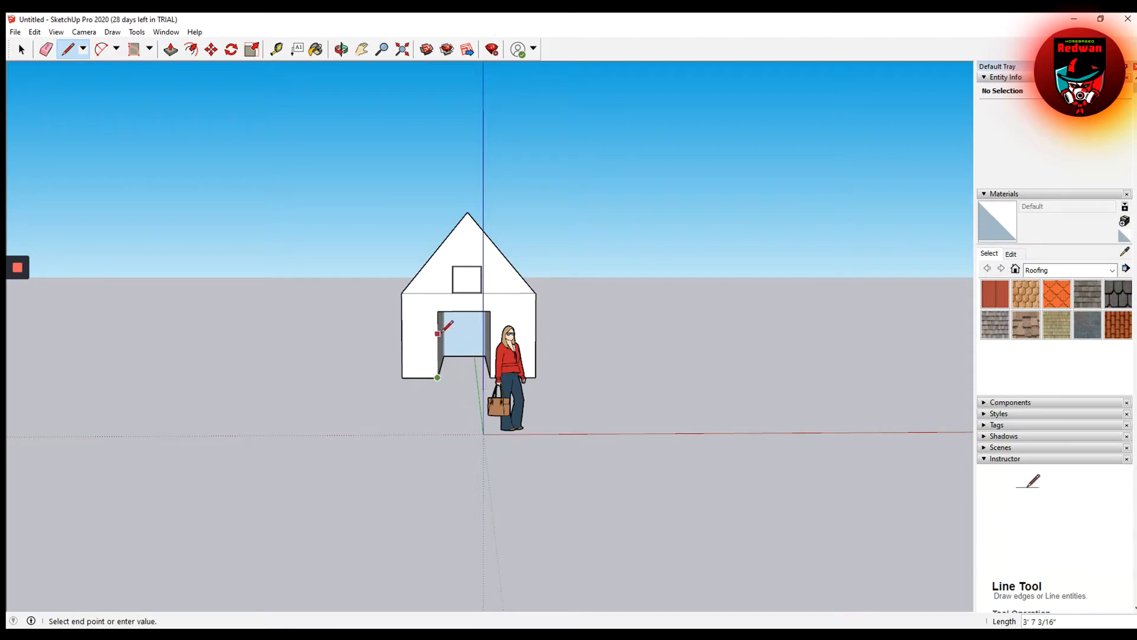
left_click(438, 310)
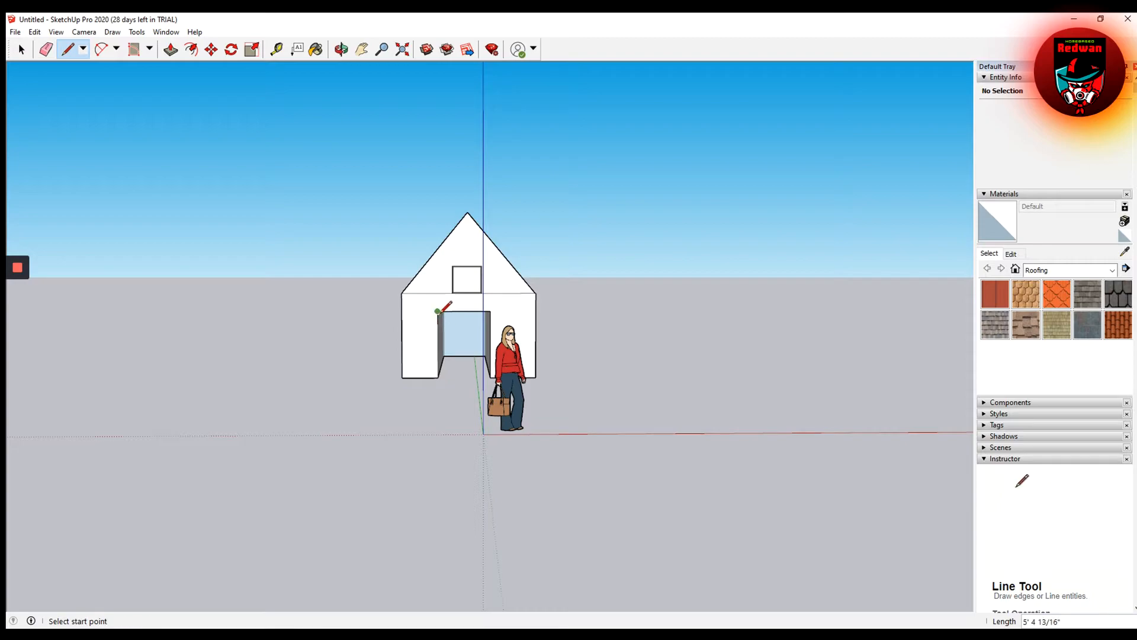
left_click(490, 311)
left_click(485, 356)
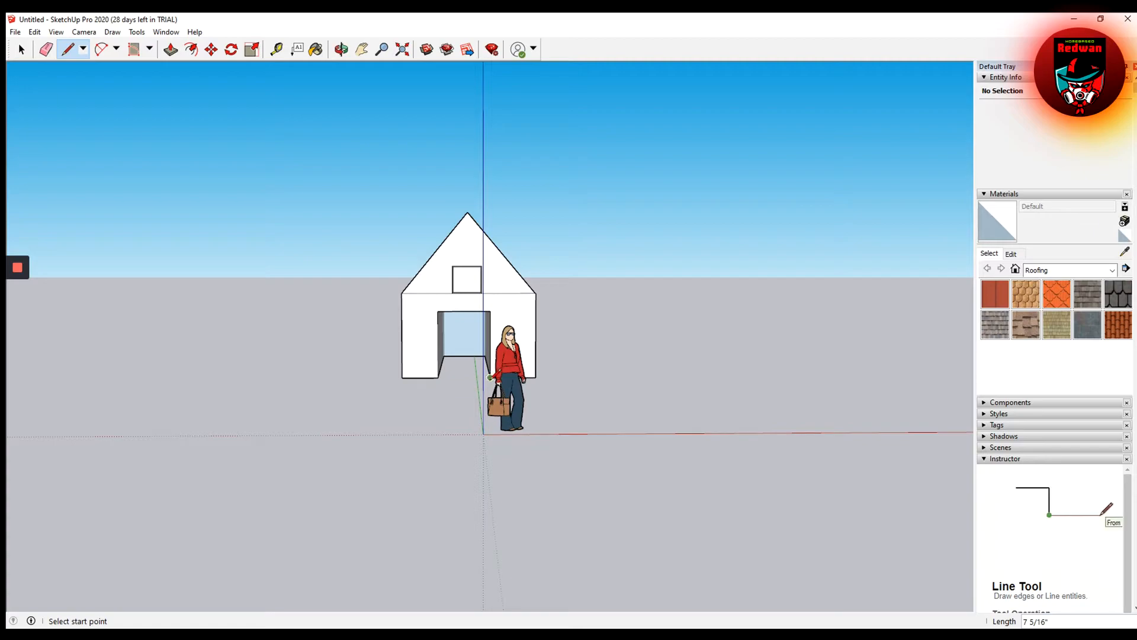
left_click(490, 377)
left_click(438, 378)
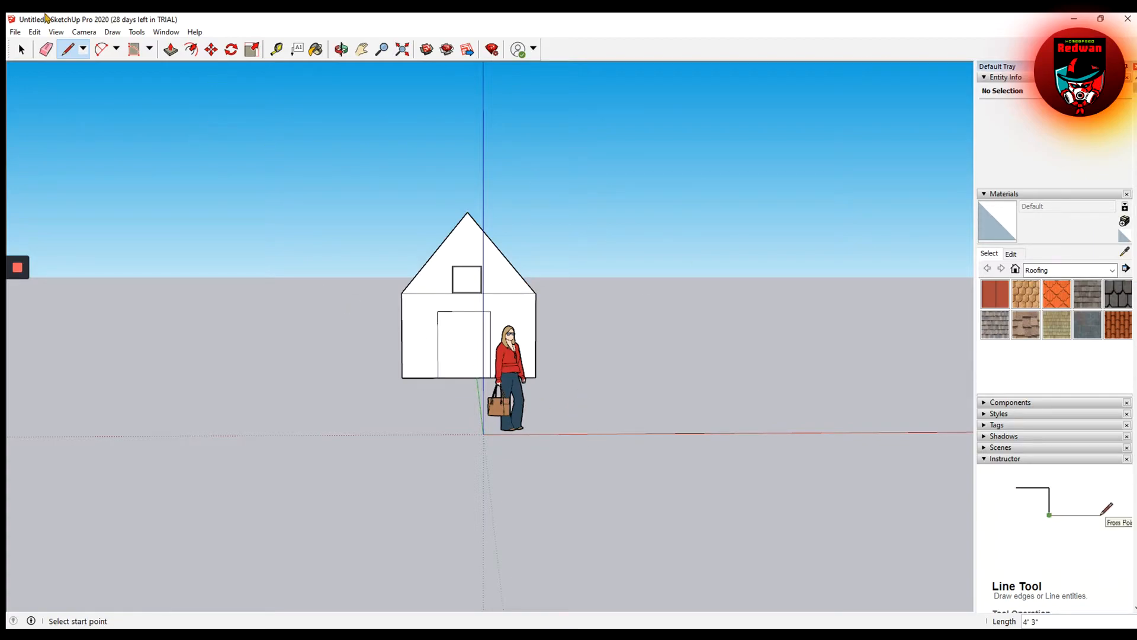
Try to Push/Pull the roof slope beside the front gable.
left_click(47, 49)
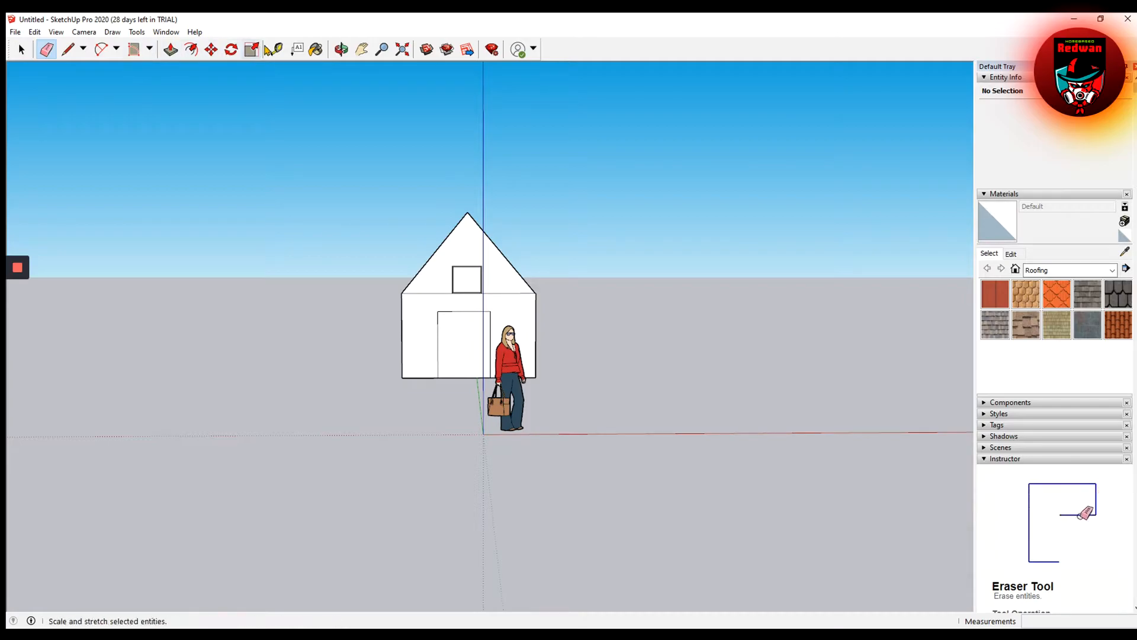
left_click(341, 50)
left_click_drag(586, 332, 452, 385)
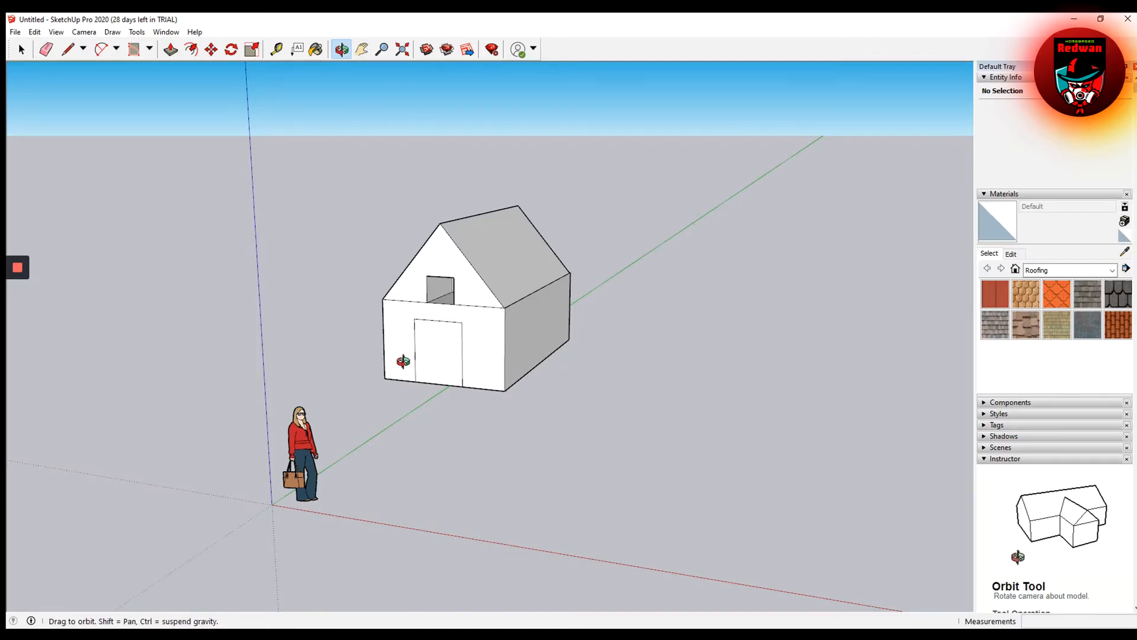
left_click_drag(320, 337, 245, 350)
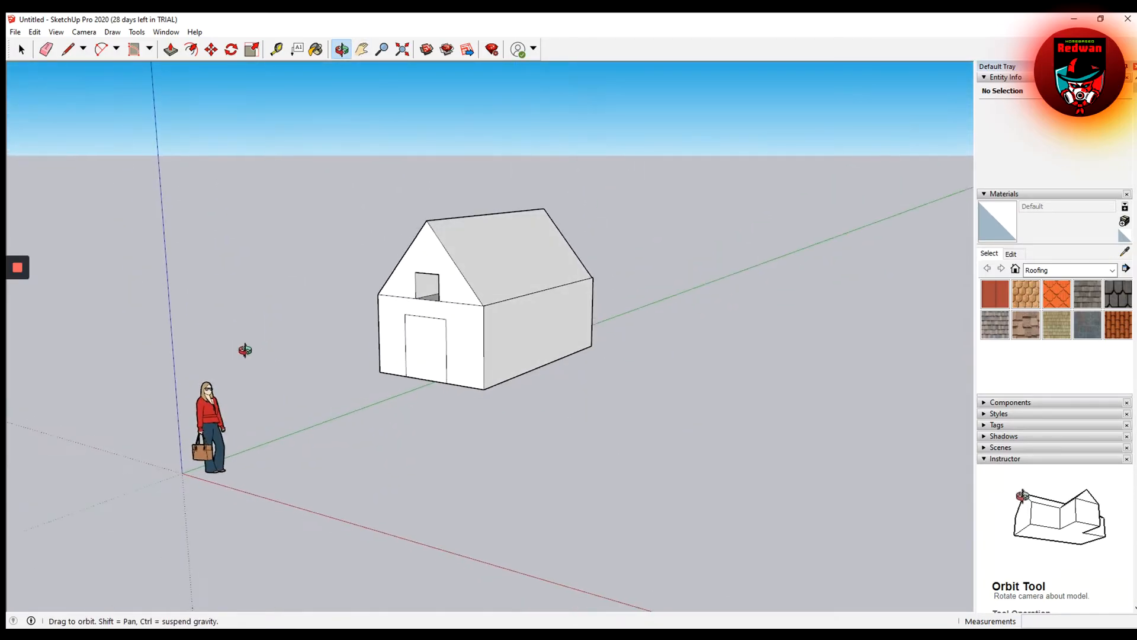
left_click(171, 49)
left_click_drag(470, 233, 445, 238)
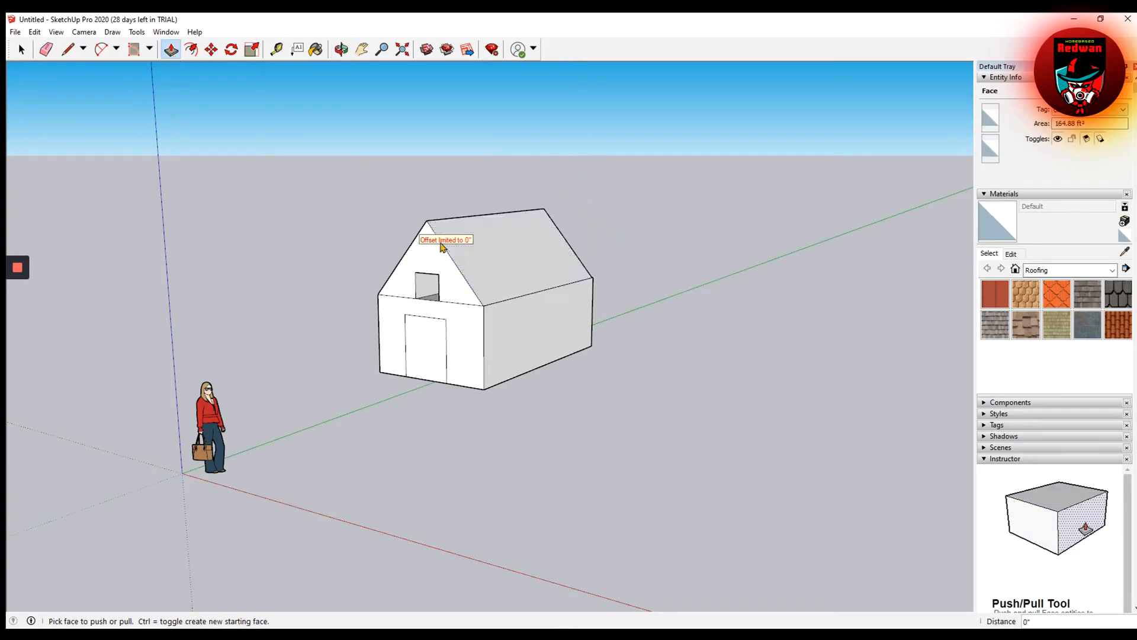
Draw two 2-point arcs on the roof slope, one near the front gable and one reaching the rear roof edge.
left_click(101, 49)
left_click(469, 228)
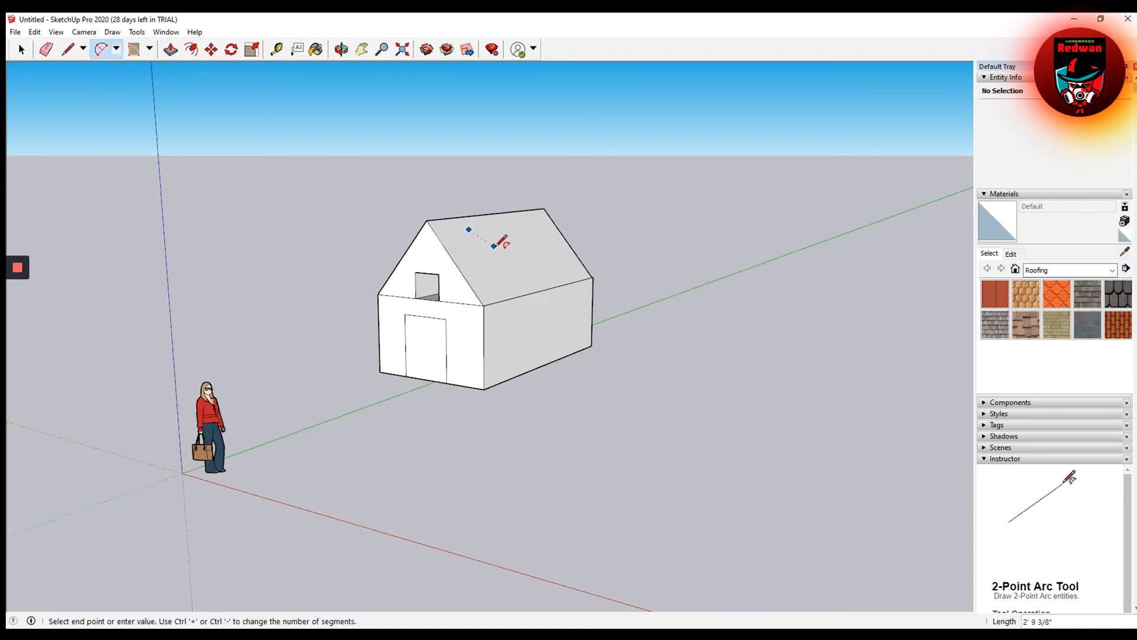
left_click(507, 265)
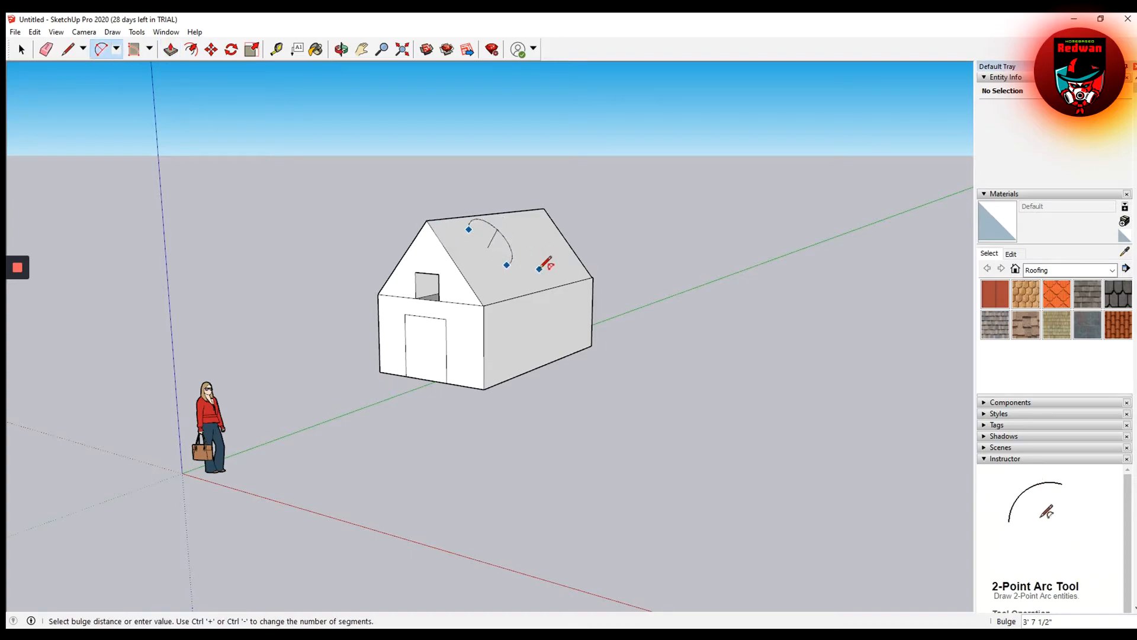
left_click(477, 275)
left_click(486, 255)
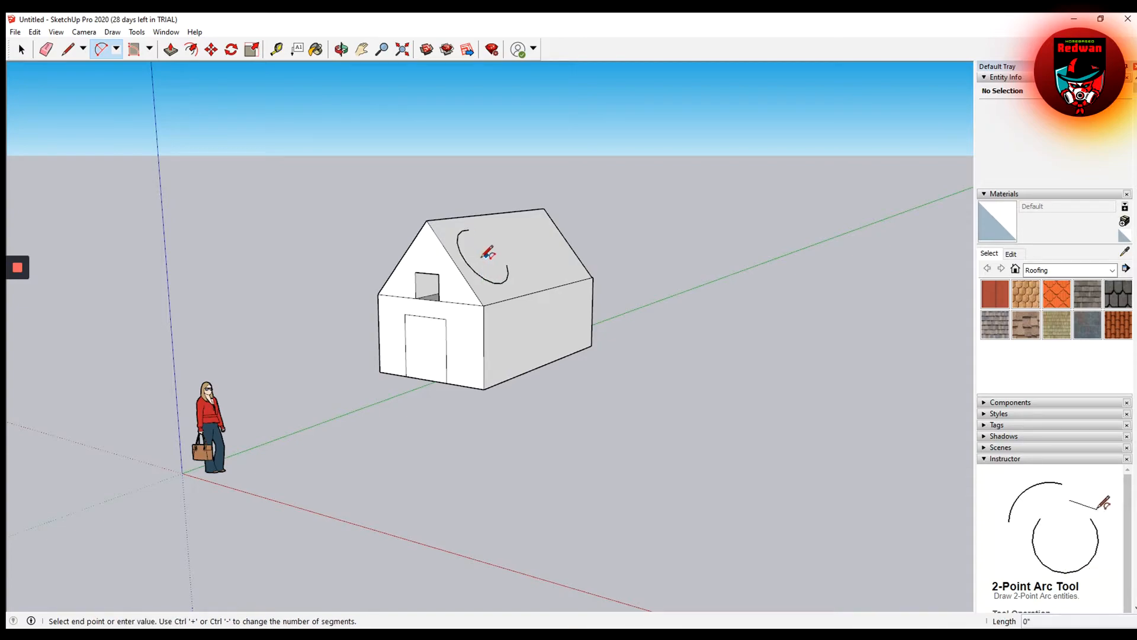
left_click(553, 222)
left_click(532, 235)
Try to Push/Pull the roof slope carrying the arcs and undo both arcs.
left_click(21, 49)
left_click(170, 49)
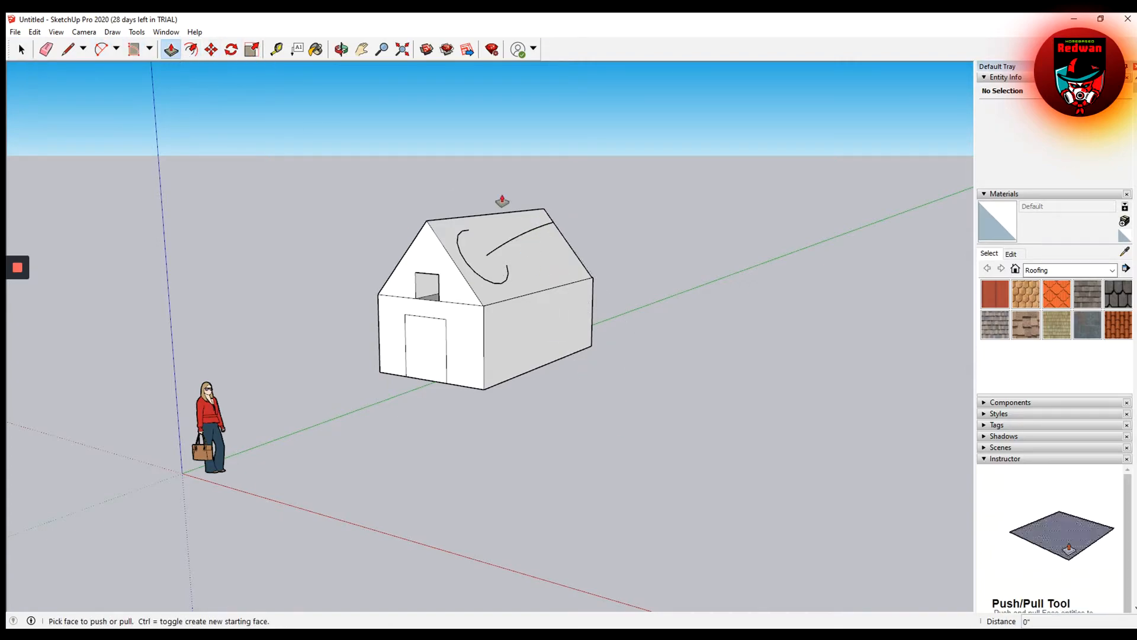
mouse_move(495, 257)
left_mouse_down()
mouse_move(508, 236)
mouse_move(492, 257)
left_mouse_up()
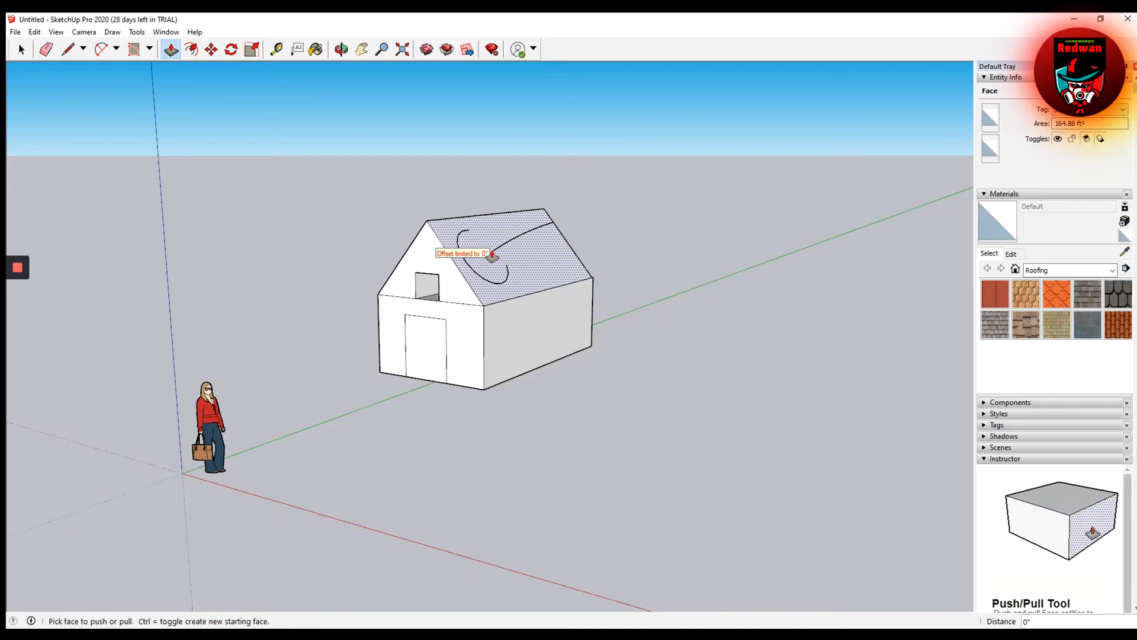
key("ctrl+z")
key("ctrl+z")
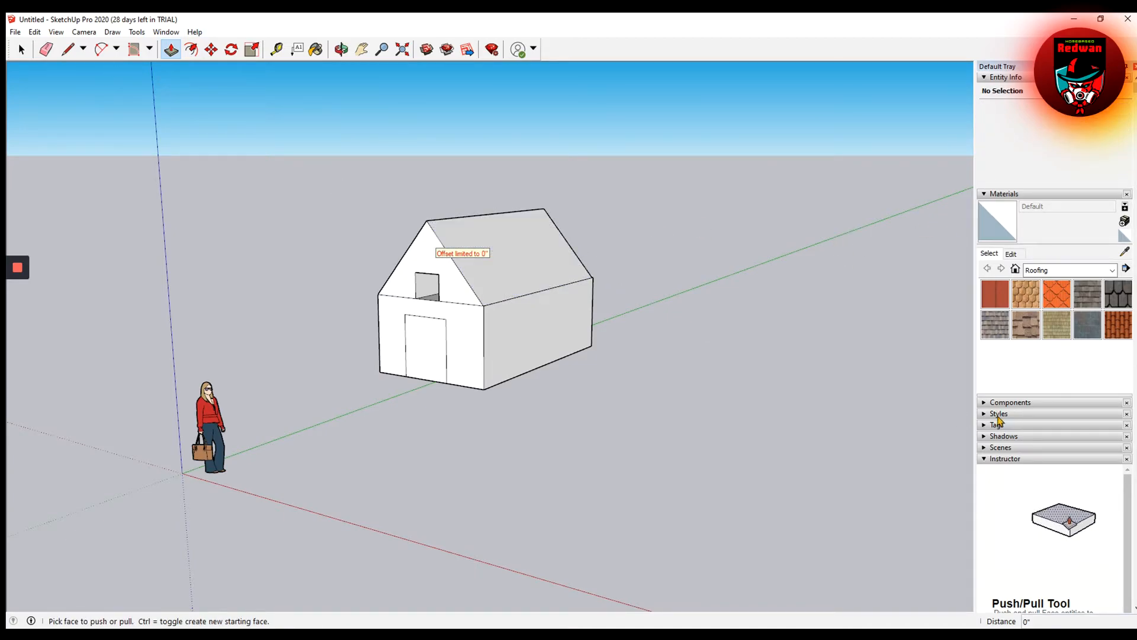
Paint the visible roof slope and the front gable with the Roofing Scalloped Ornate material.
left_click(1025, 294)
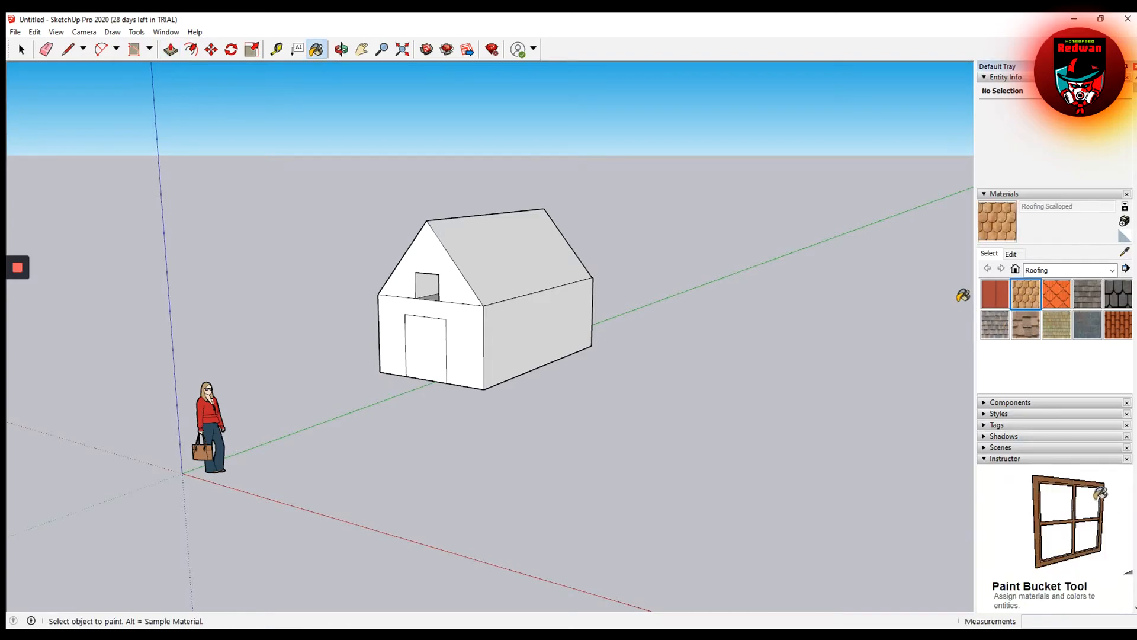
left_click(1057, 296)
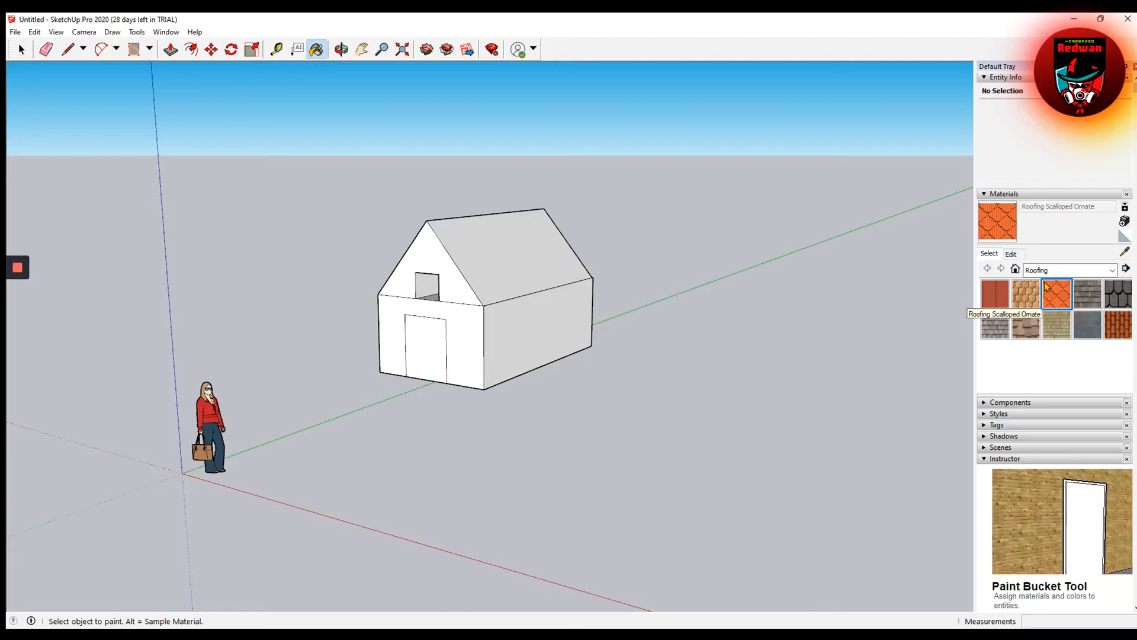
left_click(1061, 271)
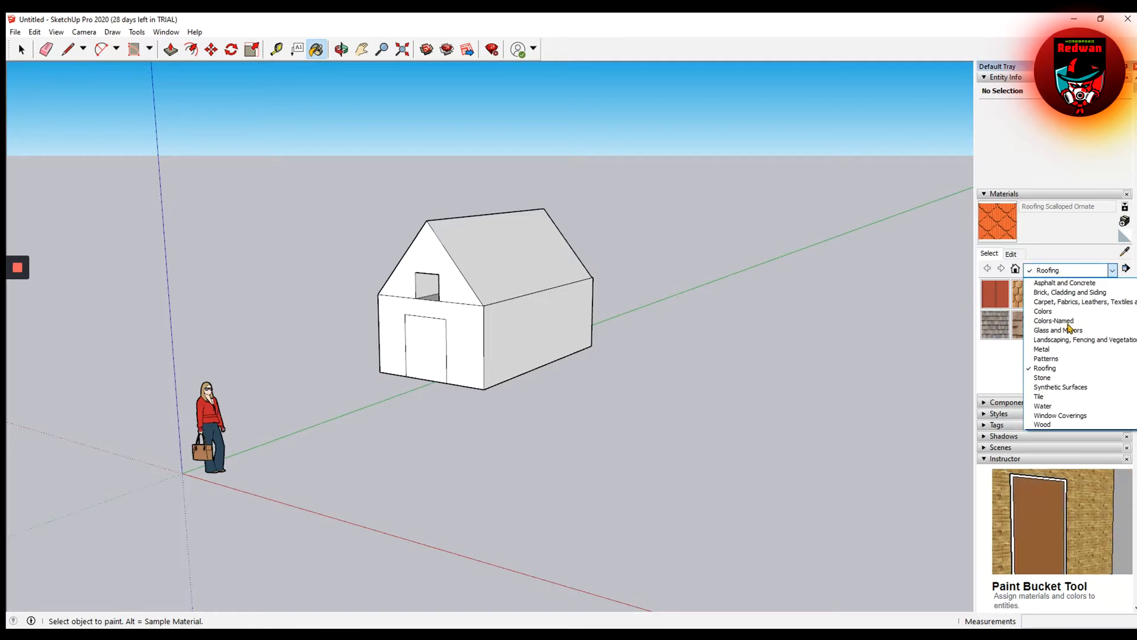
left_click(1050, 370)
left_click(533, 253)
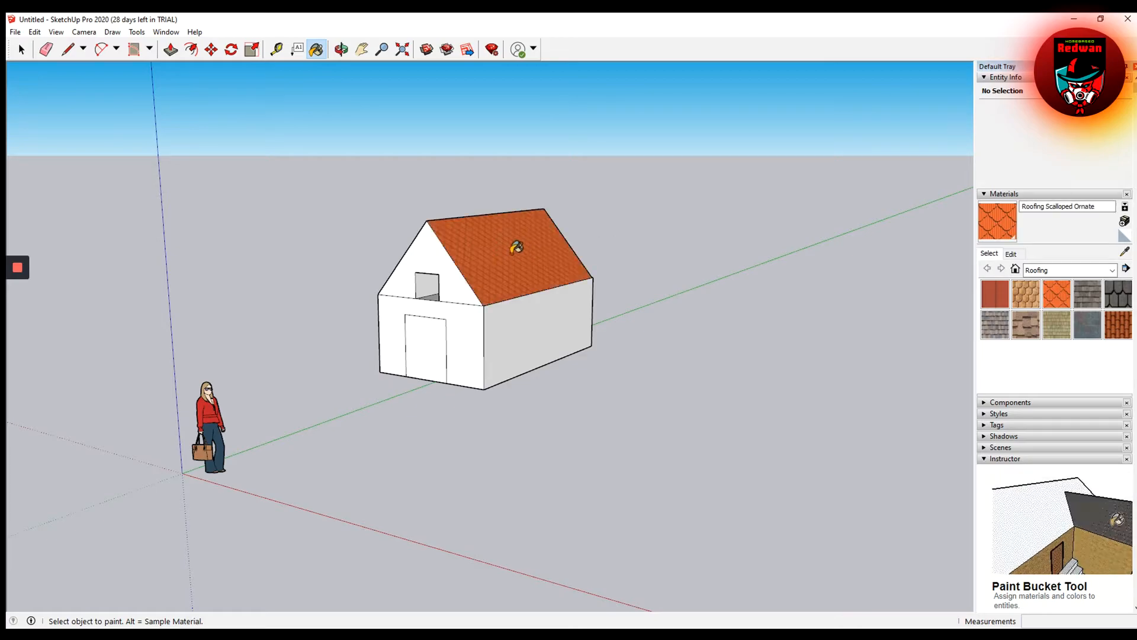
left_click(438, 257)
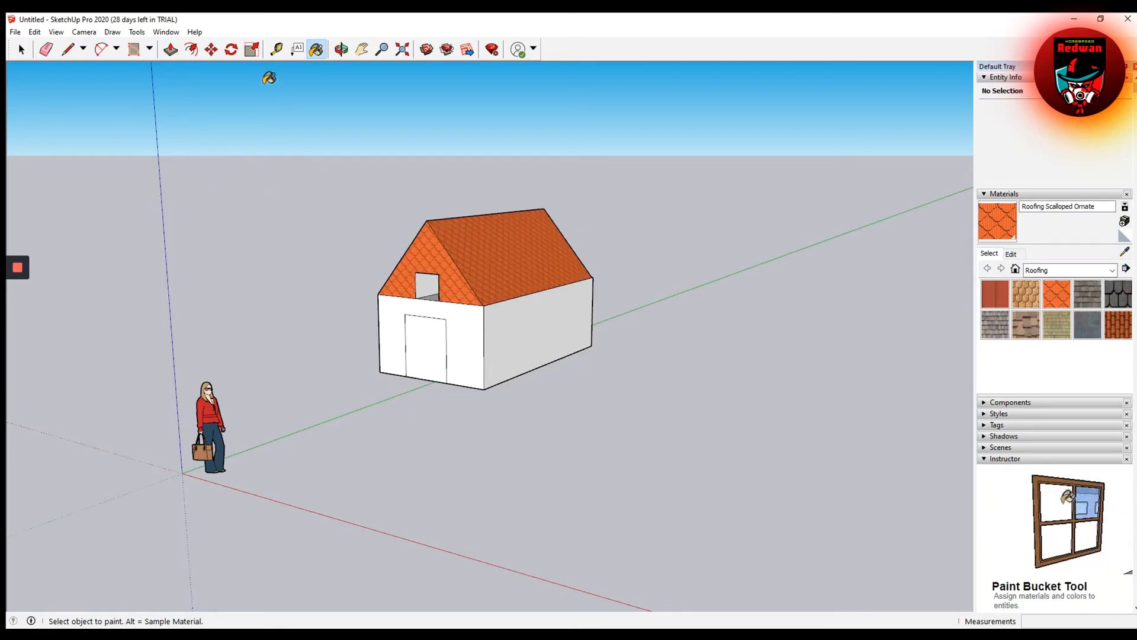
Paint the opposite roof slope and the rear gable with Roofing Scalloped Ornate.
left_click(341, 49)
left_click_drag(356, 419, 758, 418)
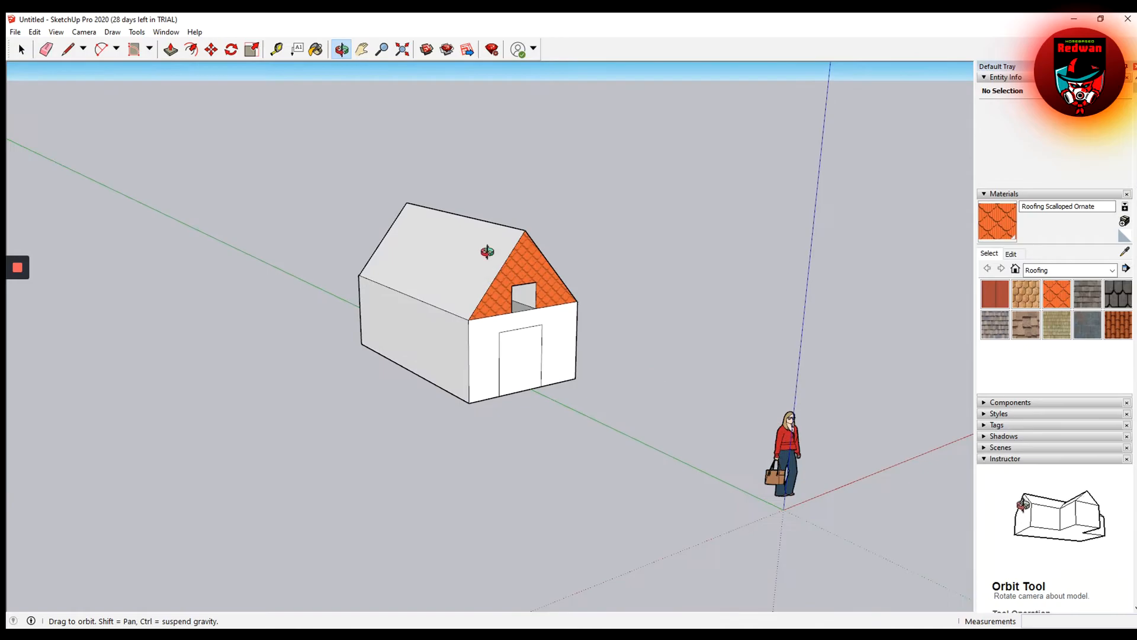
left_click(1026, 295)
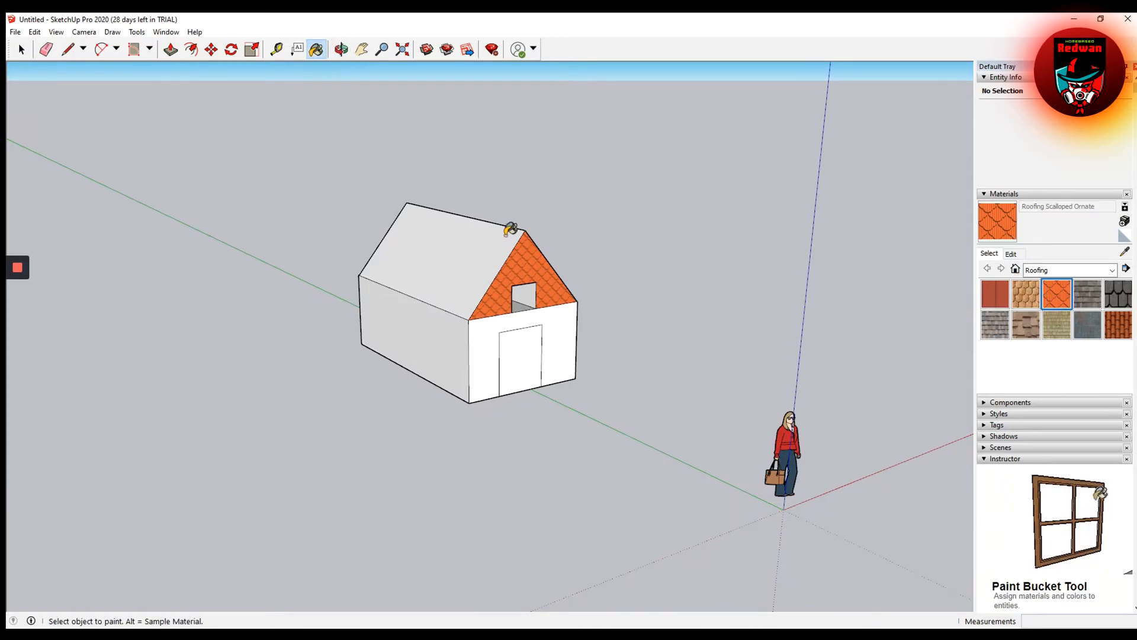
left_click(471, 235)
left_click(341, 49)
left_click_drag(325, 254, 668, 365)
left_click(316, 49)
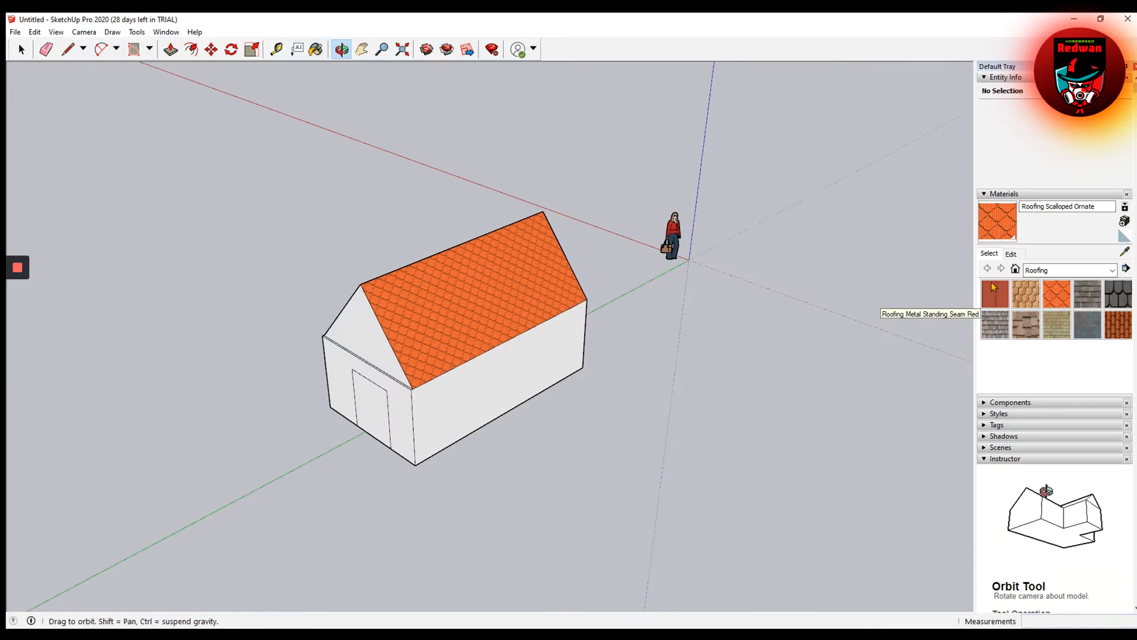
left_click(1056, 294)
left_click(370, 335)
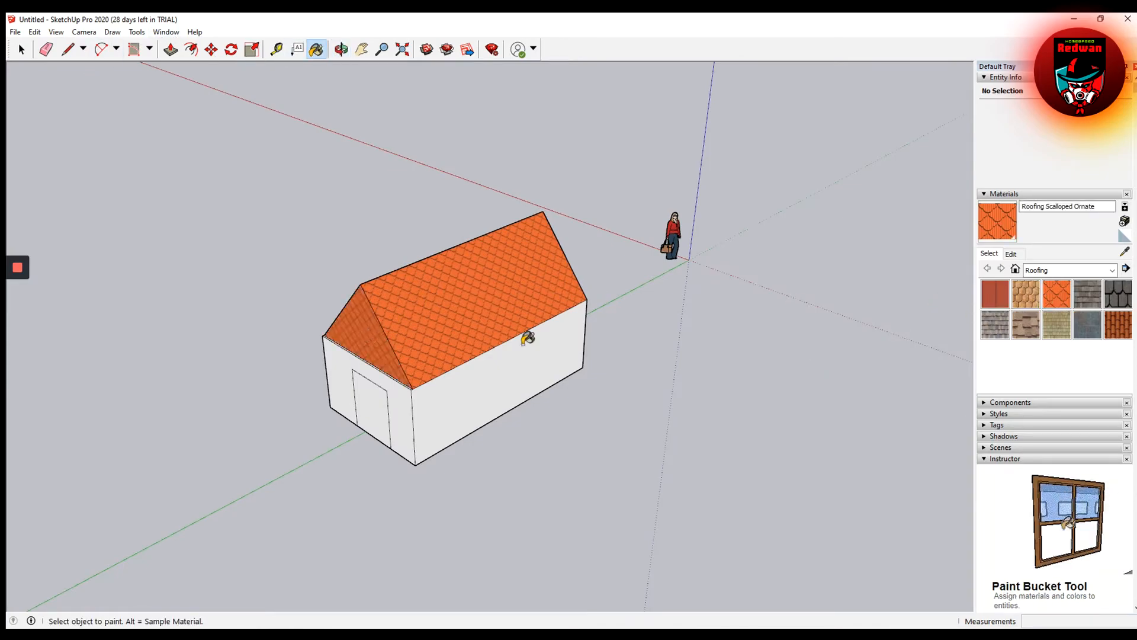
Paint both inner side faces of the front gable's window opening with Blinds Wood Light from the Window Coverings materials.
left_click(341, 50)
left_click_drag(639, 299, 382, 249)
mouse_move(839, 395)
left_mouse_down()
mouse_move(815, 387)
mouse_move(826, 384)
left_mouse_up()
left_click(1113, 270)
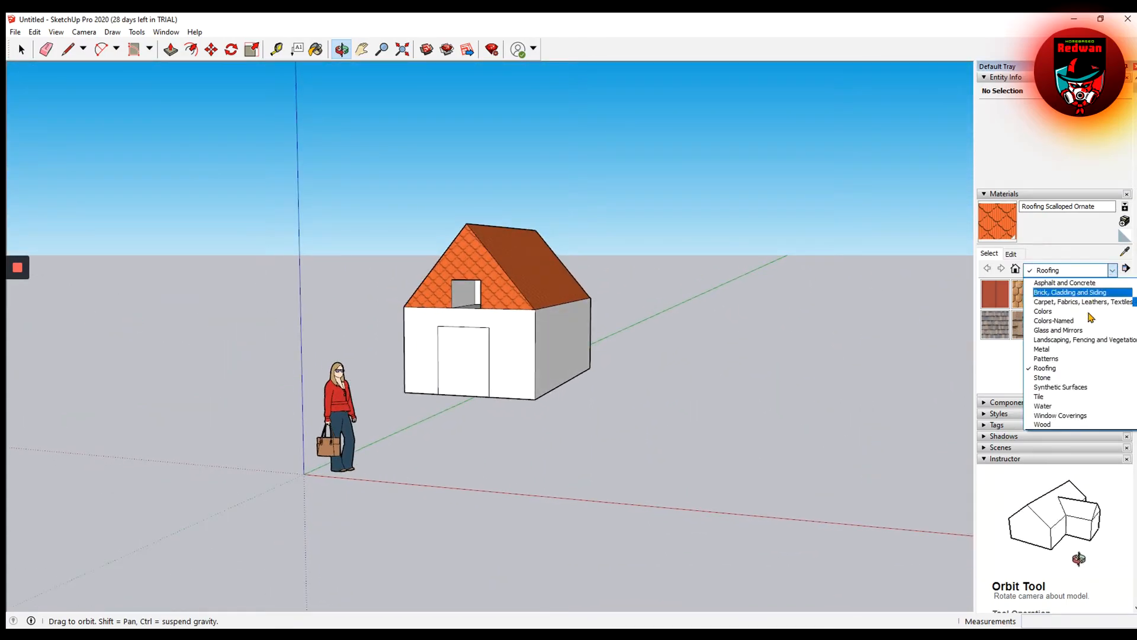
left_click(1068, 417)
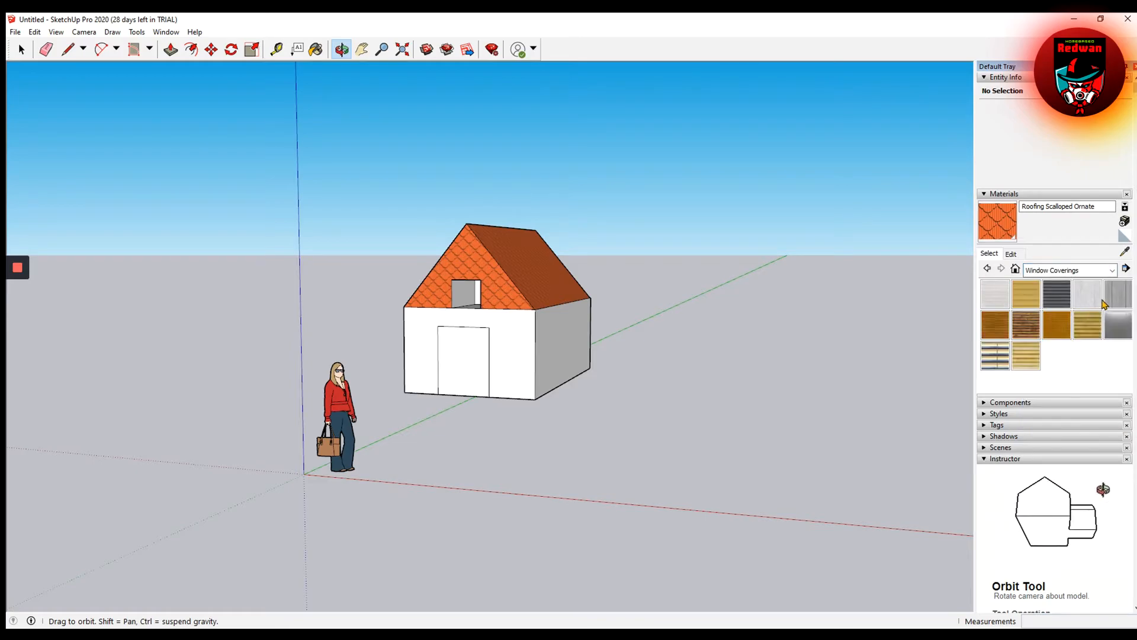
left_click(1057, 324)
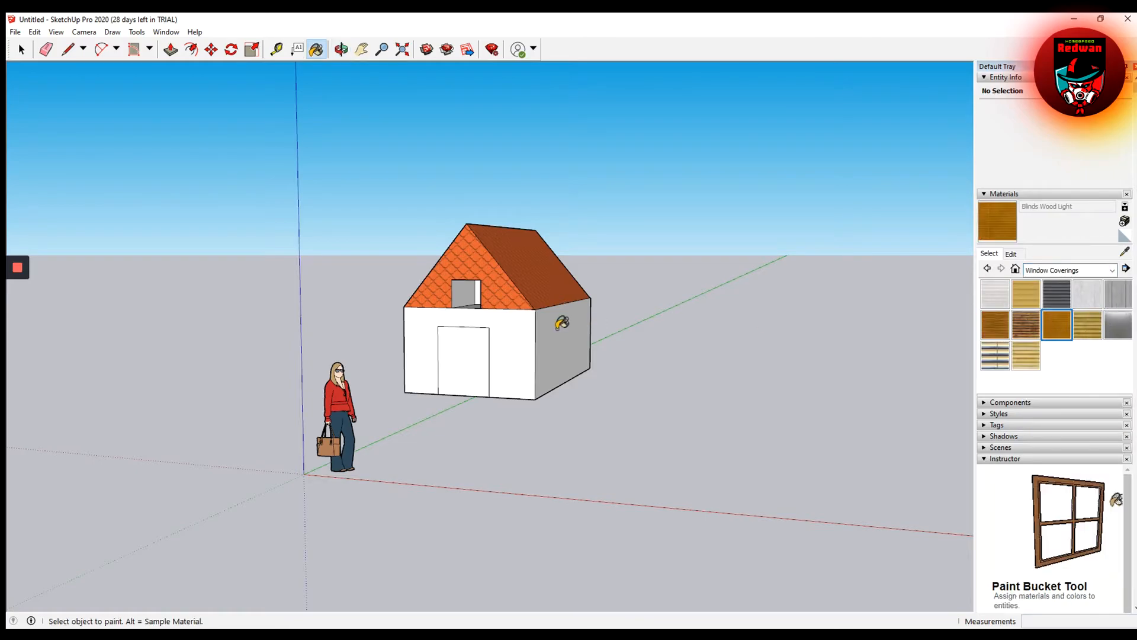
left_click(474, 291)
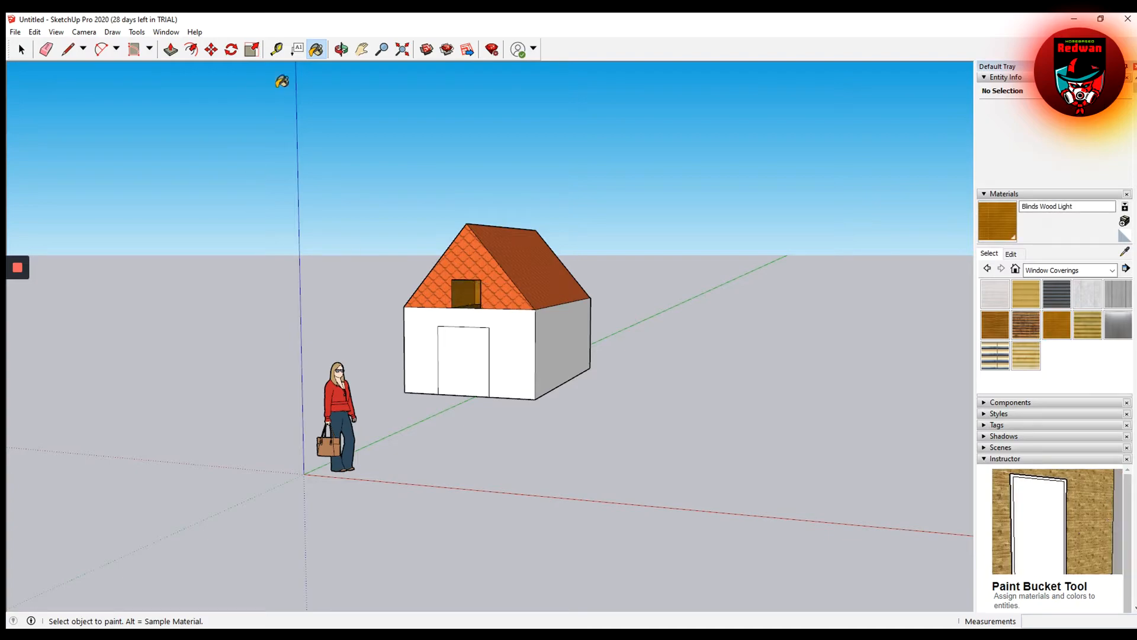
left_click(341, 50)
left_click_drag(438, 322, 606, 322)
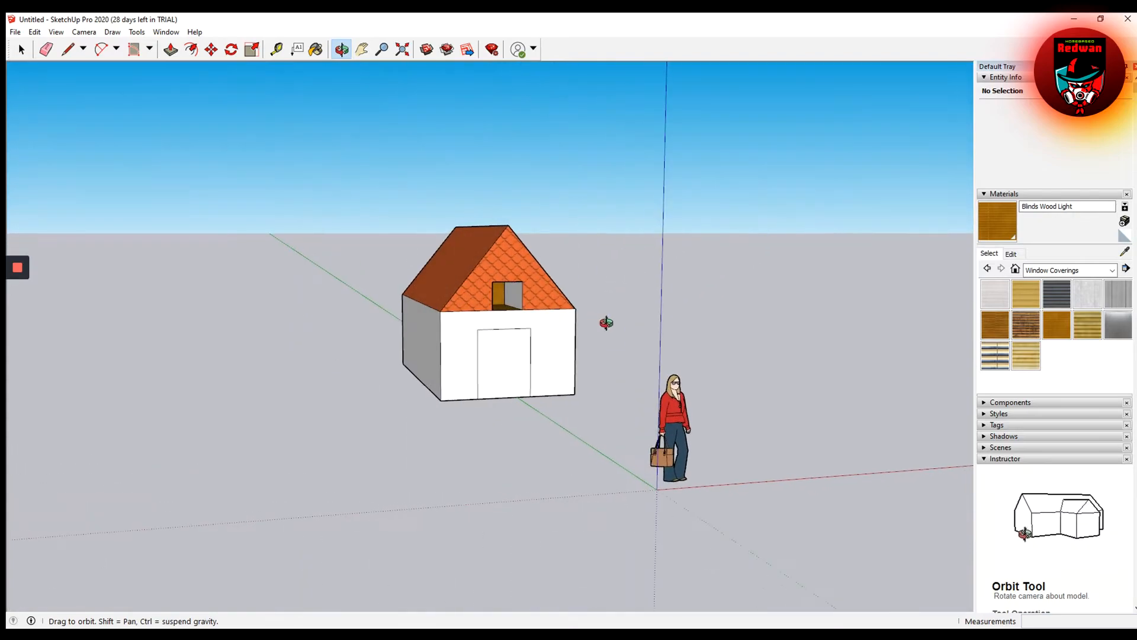
left_click(1057, 325)
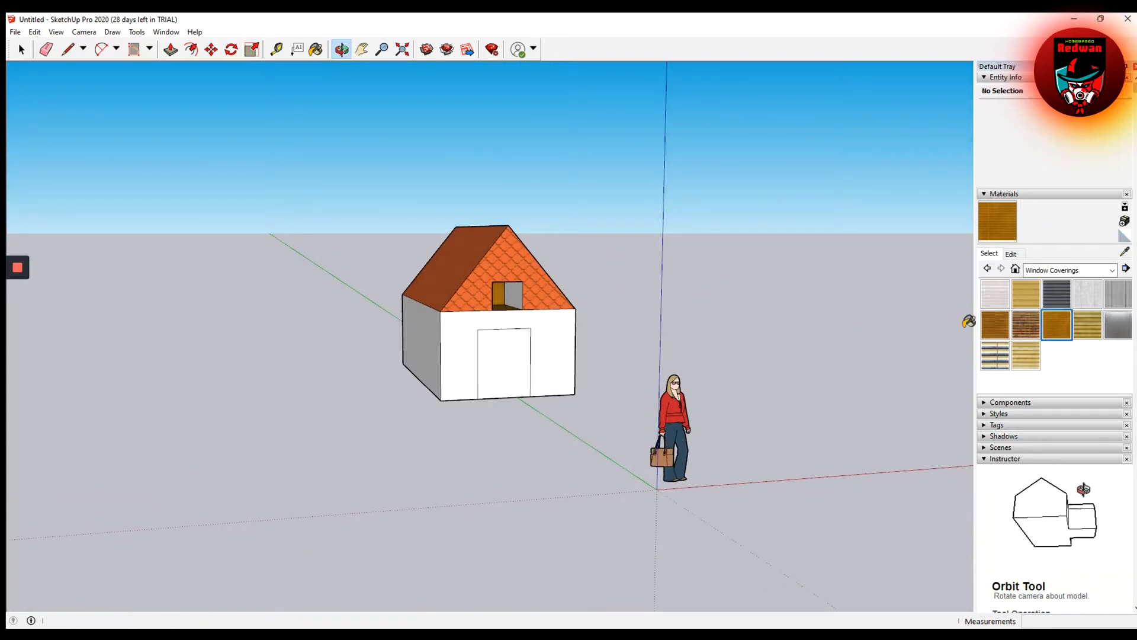
left_click(518, 290)
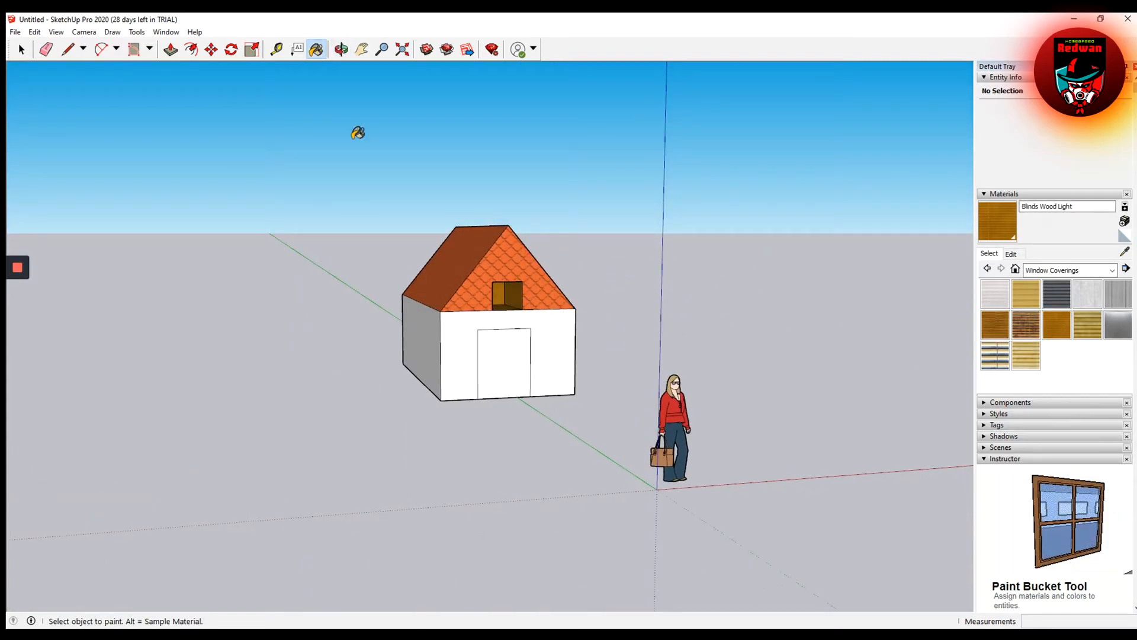
left_click(1095, 271)
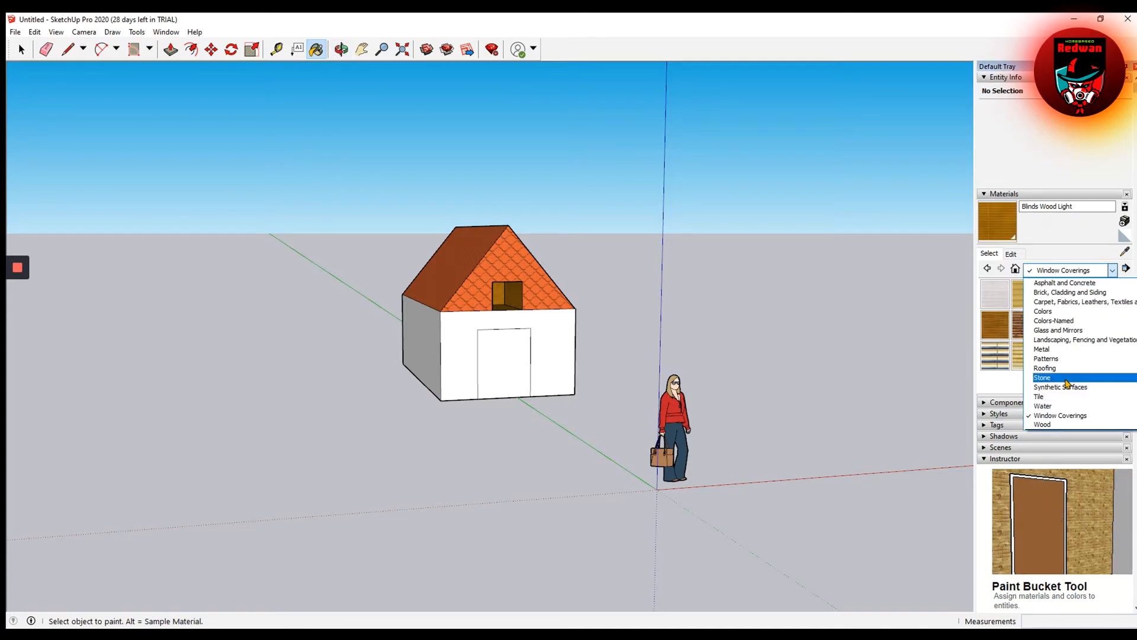
left_click(1063, 330)
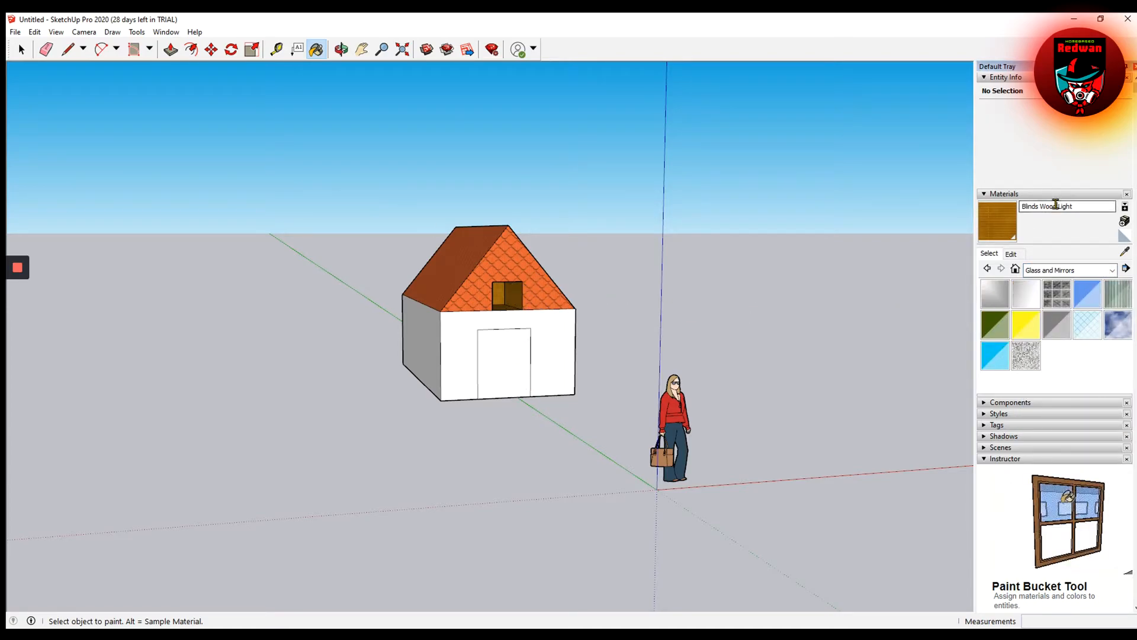
left_click(1086, 206)
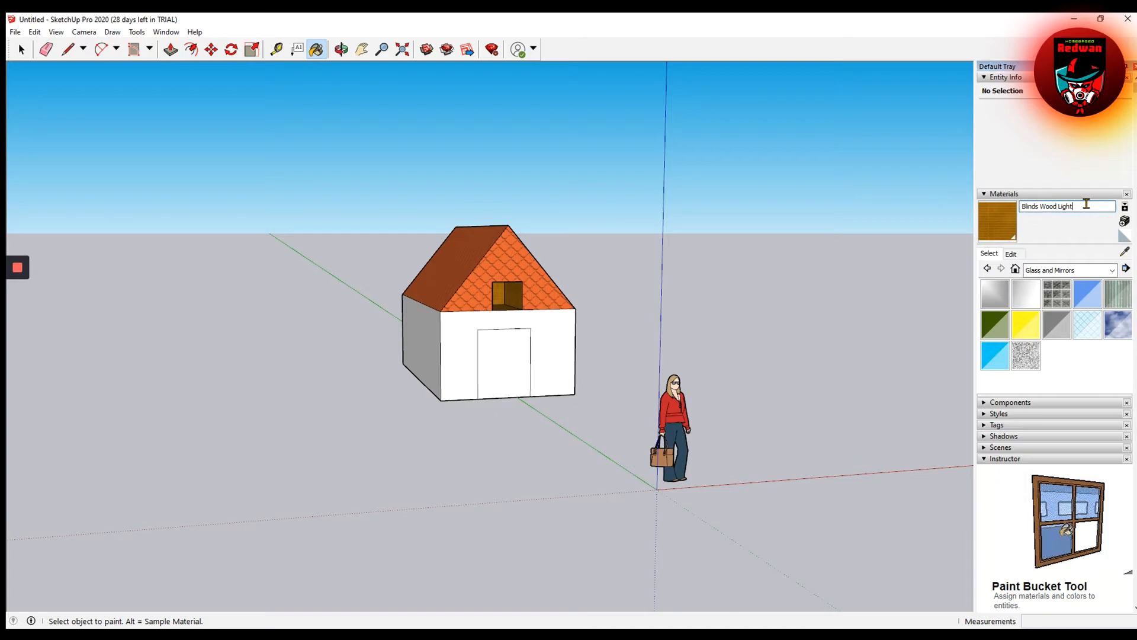
Paint the front wall and the adjoining long side wall with Brick Rough Tan from the Brick, Cladding and Siding materials.
left_click(1089, 270)
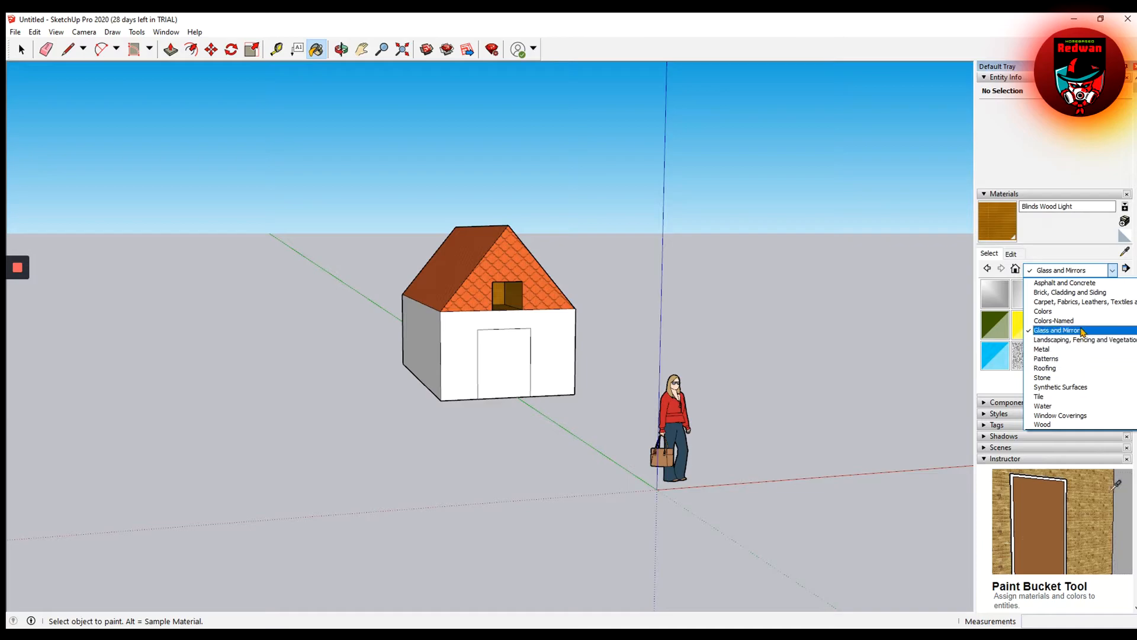
left_click(1075, 292)
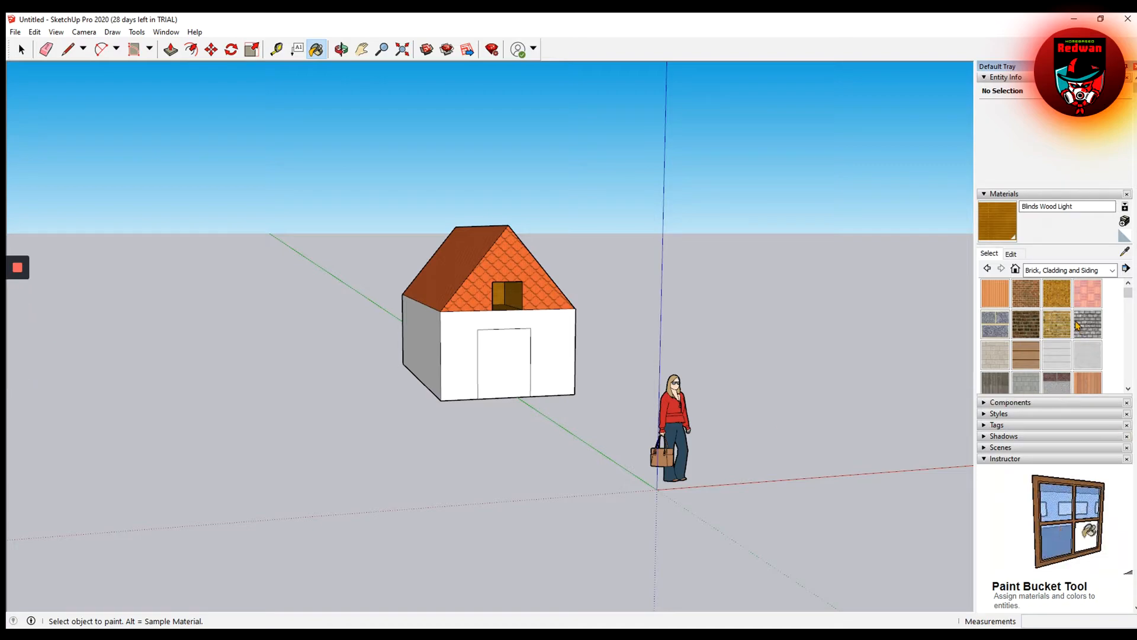
left_click(1056, 324)
left_click(549, 339)
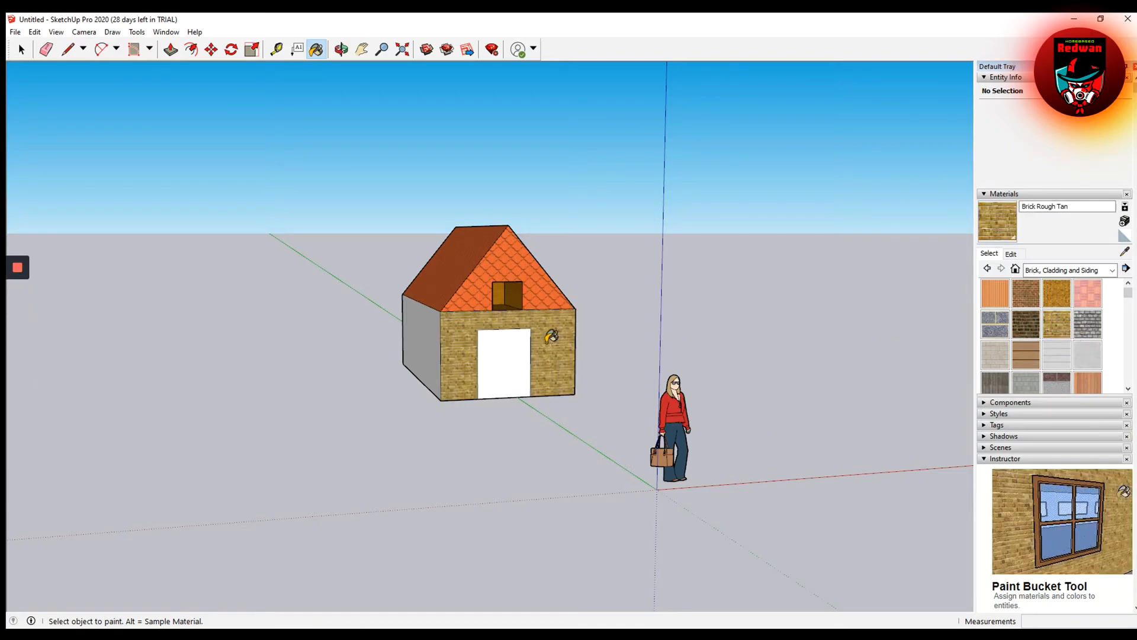
left_click(434, 346)
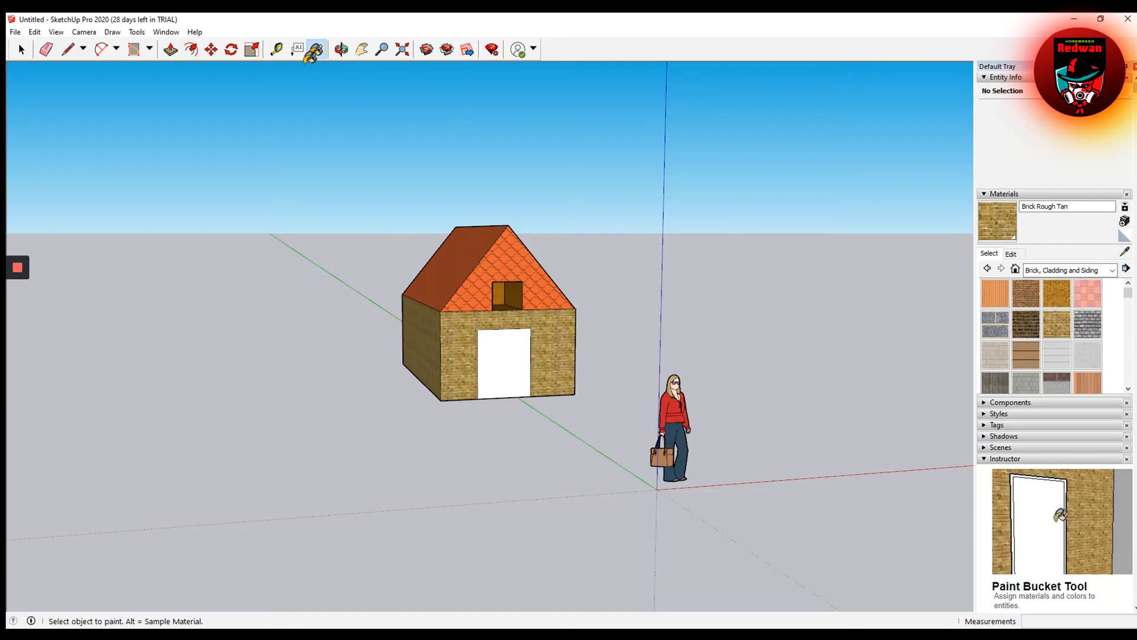
Try Brick Antique 02 on the unpainted long side wall and repaint that wall with Brick Rough Tan.
left_click(341, 49)
left_click_drag(678, 307, 941, 372)
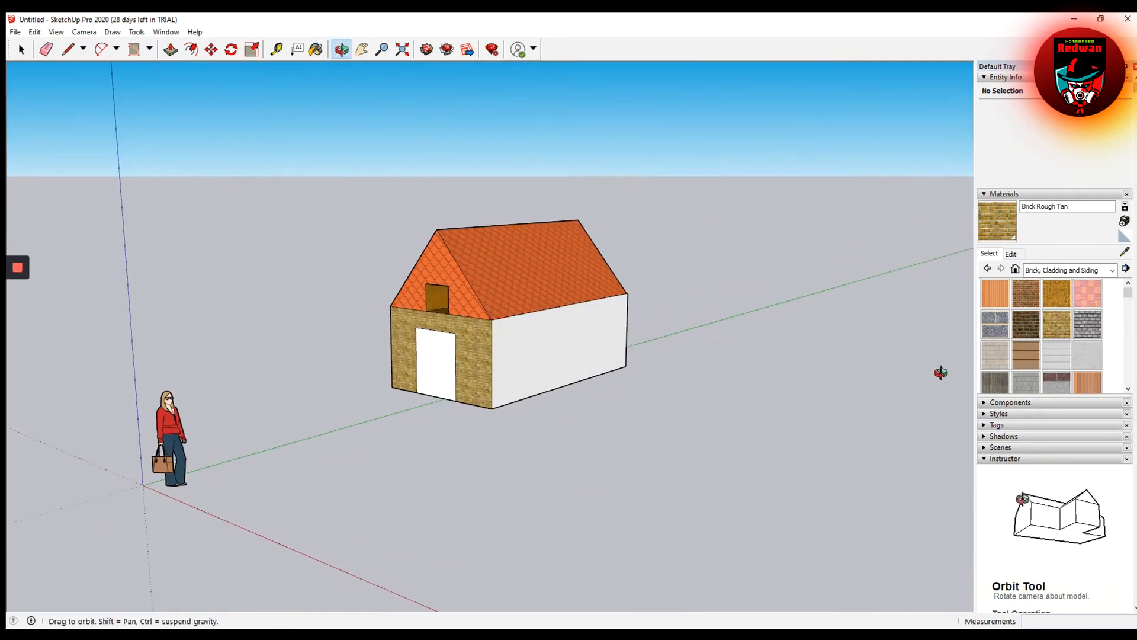
left_click(1056, 293)
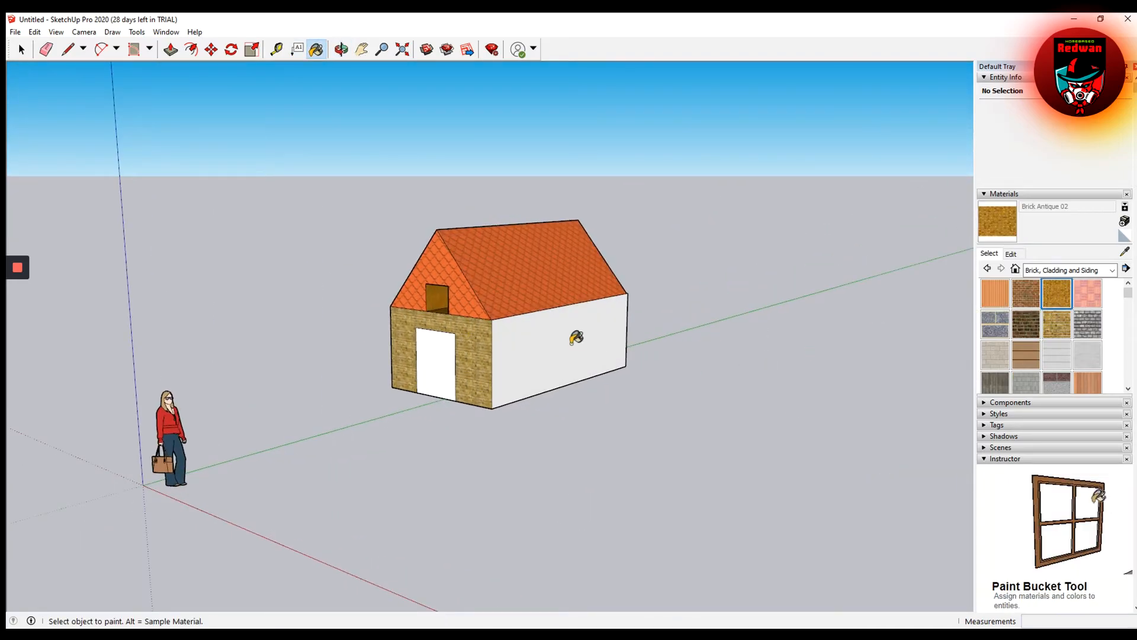
left_click(576, 337)
left_click(1053, 335)
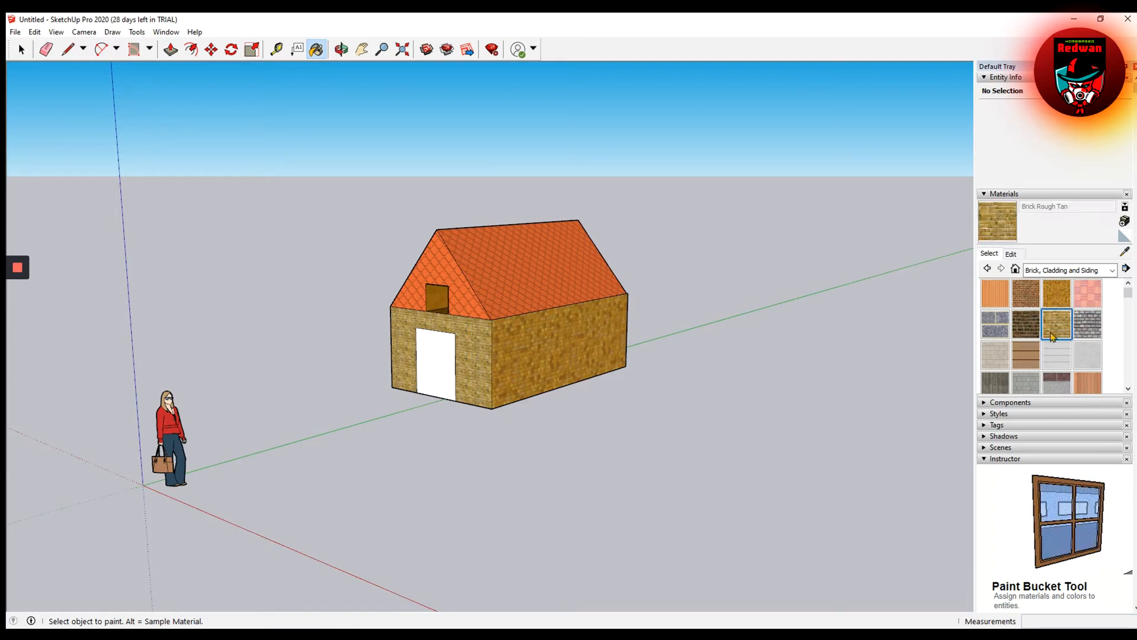
left_click(583, 343)
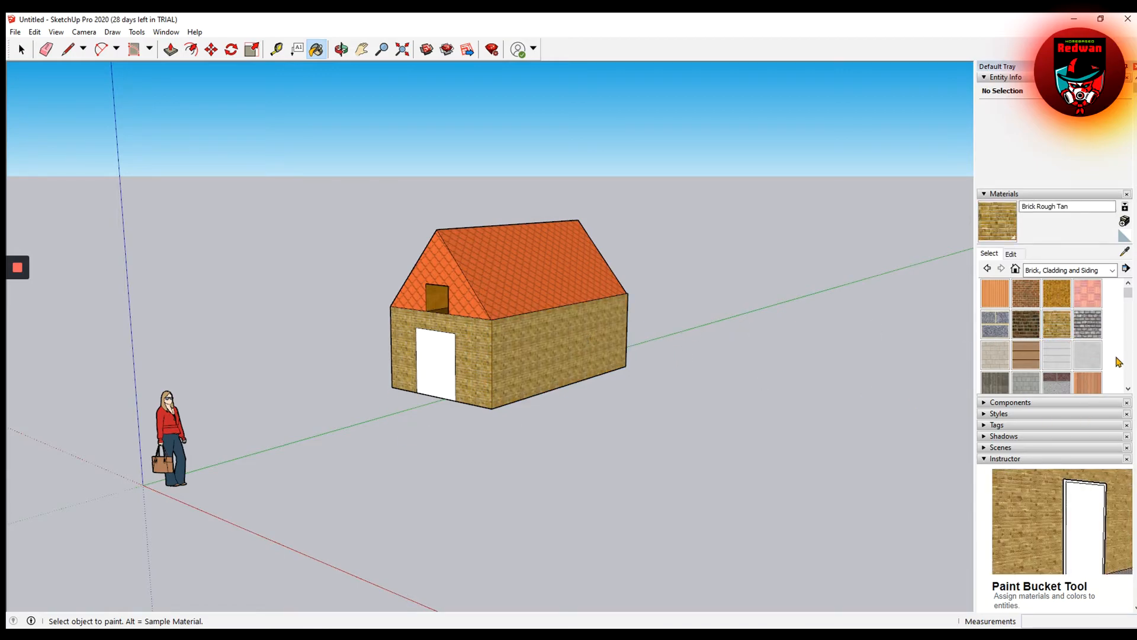
Try Metal Embossed on the front door face and repaint the door with Metal Rusted.
left_click(1060, 267)
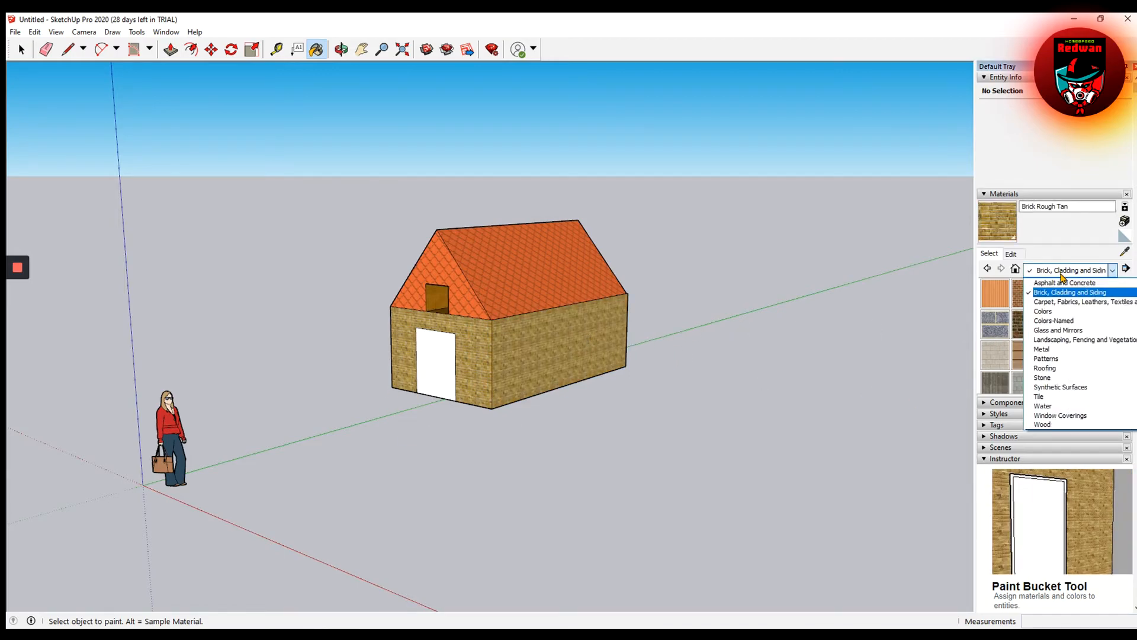
left_click(1059, 355)
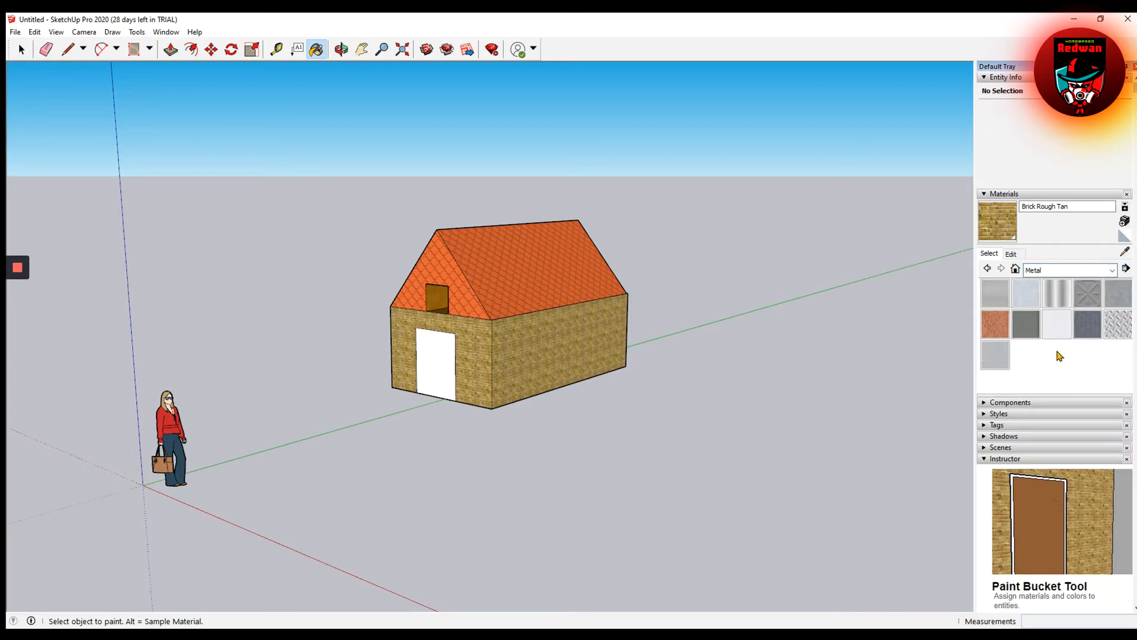
left_click(1088, 293)
left_click(436, 363)
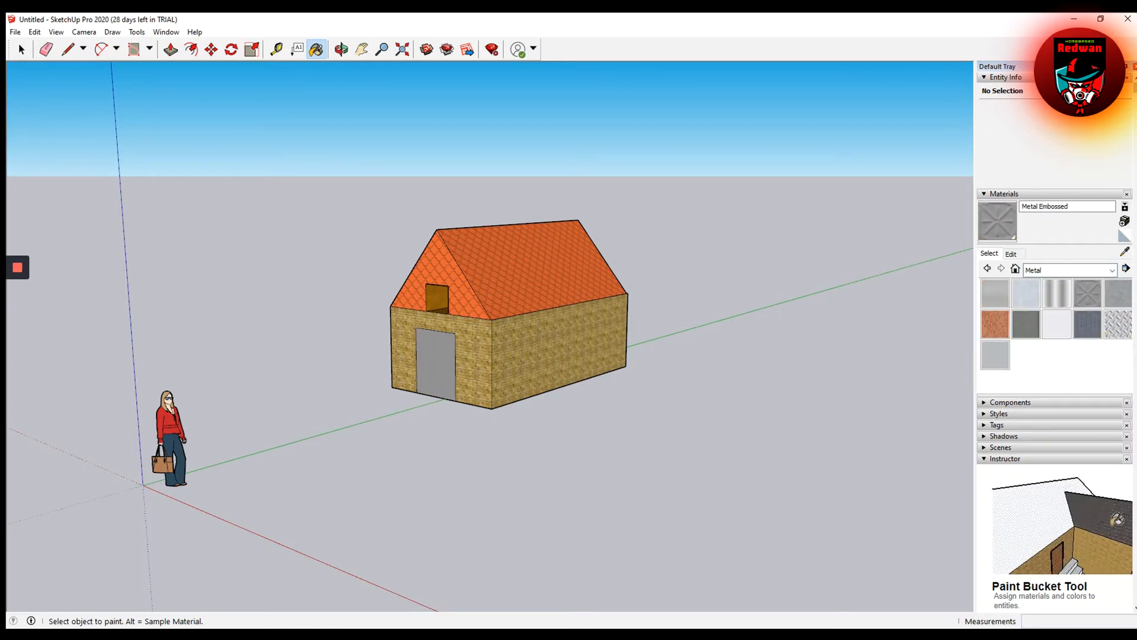
left_click(995, 324)
left_click(436, 346)
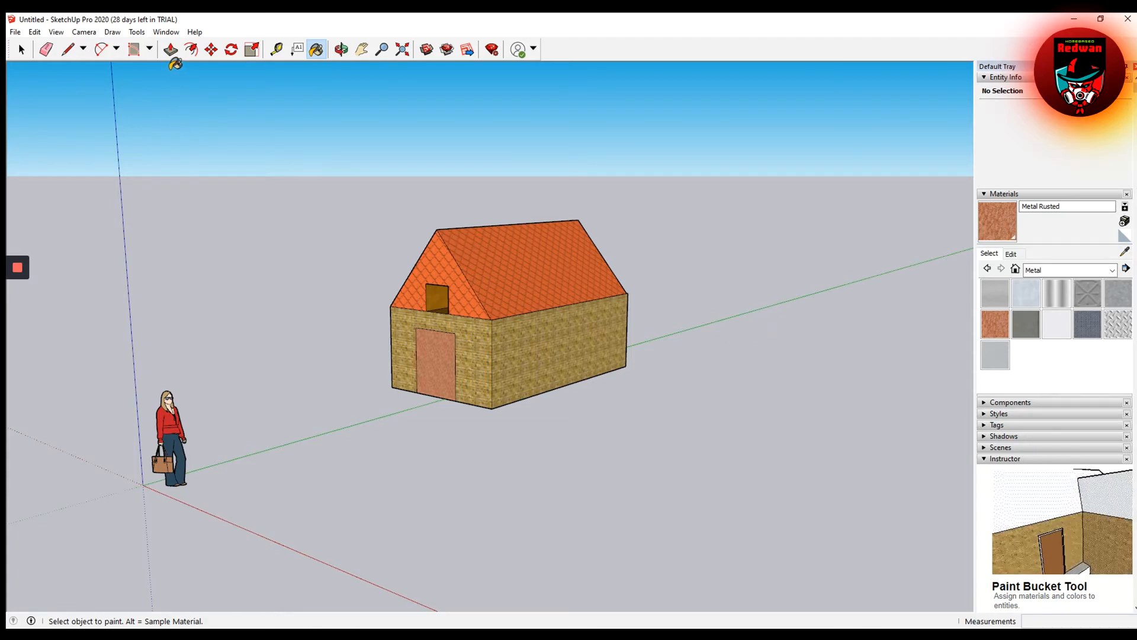
left_click(21, 49)
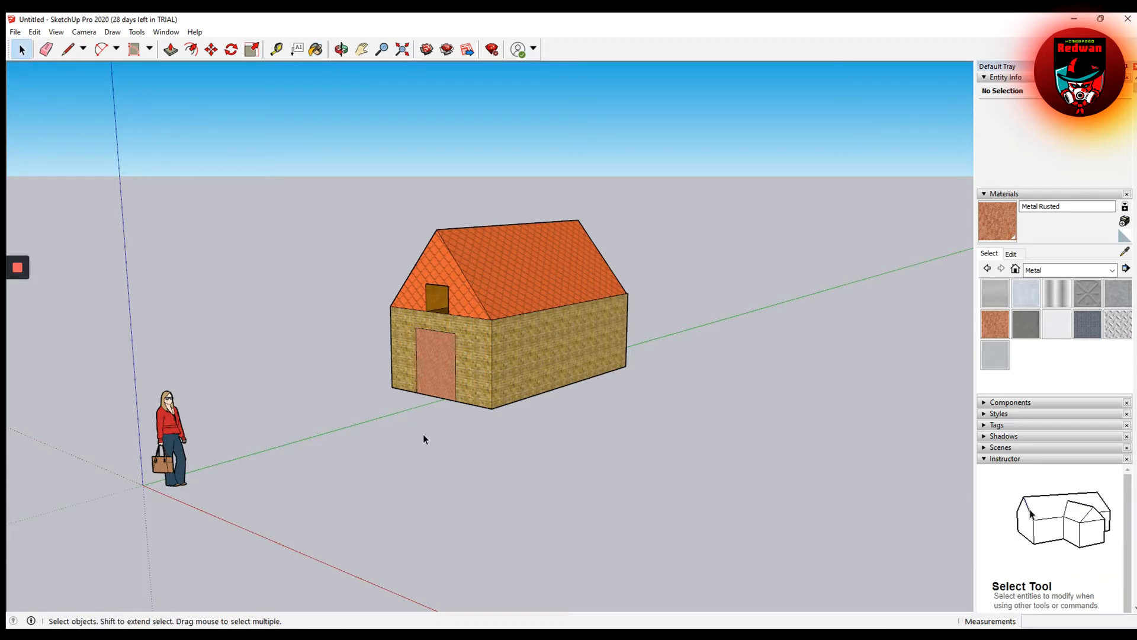
scroll(439, 450, "down", 2)
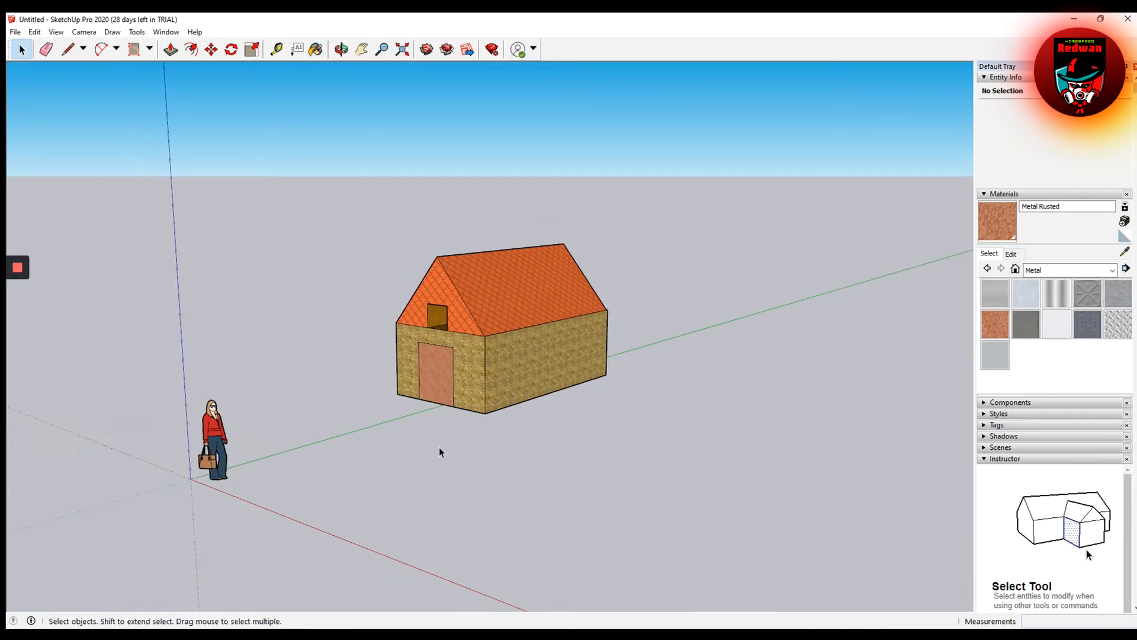
scroll(438, 450, "up", 4)
scroll(439, 450, "down", 2)
left_click(342, 50)
left_click_drag(385, 330, 538, 330)
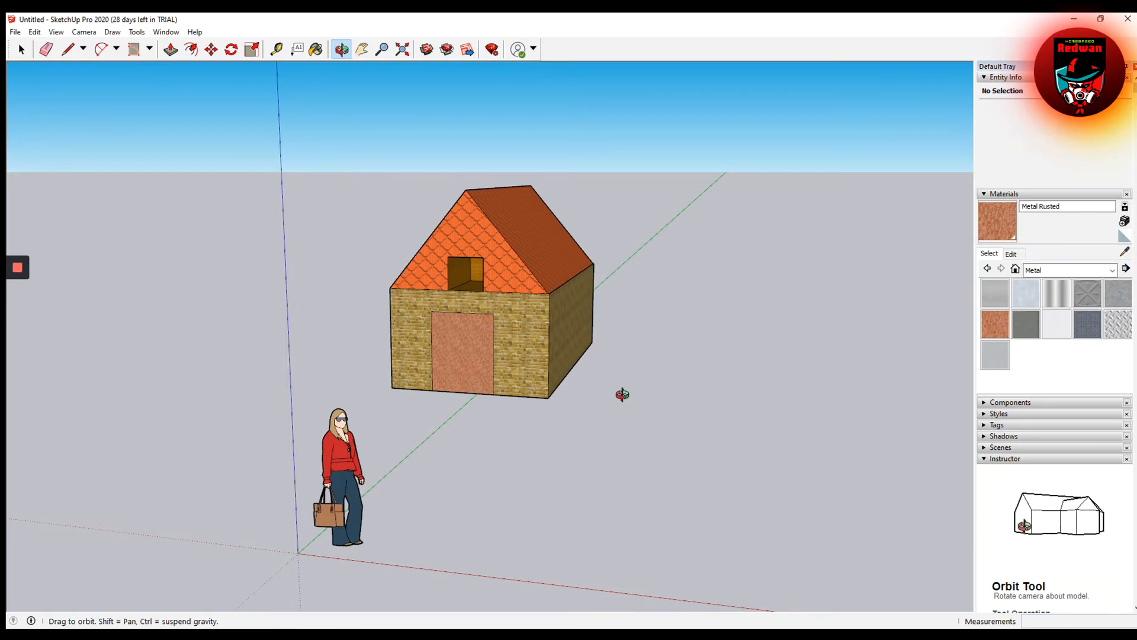
Import the palm tree model 7b from the Desktop and place it on the ground beside the house.
left_click(15, 33)
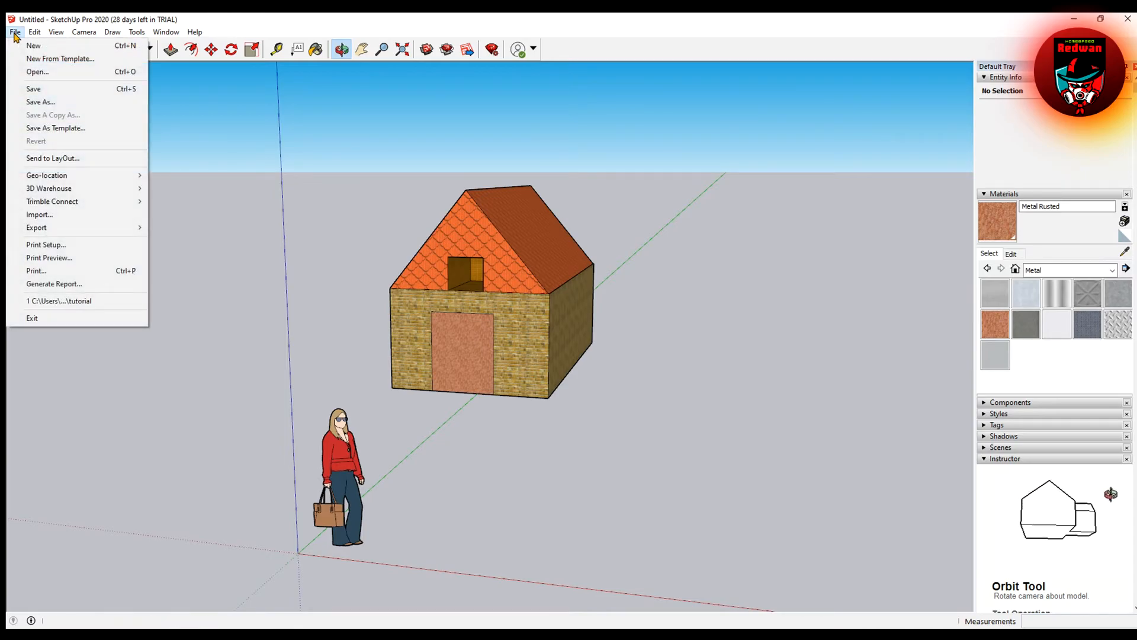
left_click(57, 219)
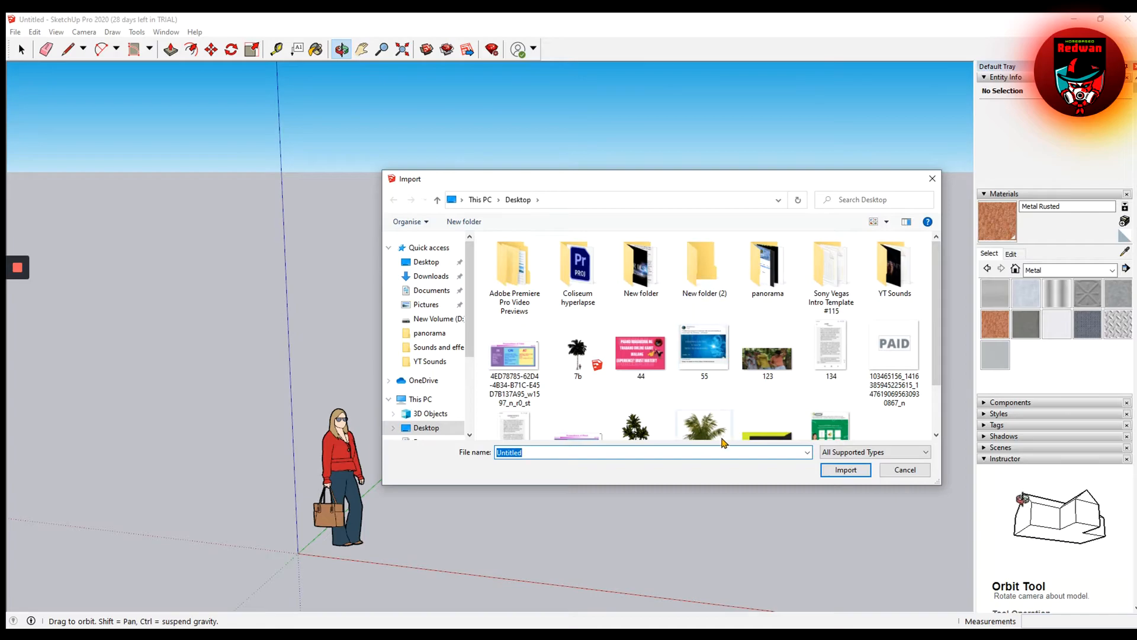
double_click(578, 362)
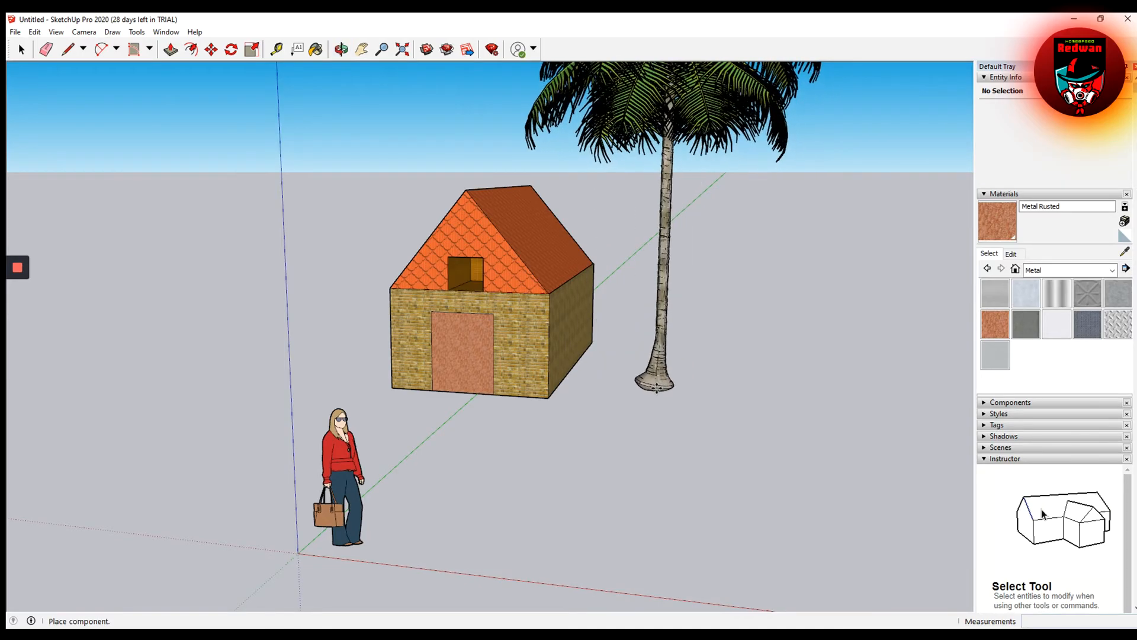
left_click(656, 388)
Move the palm tree component by its upper bounding-box corner slightly farther from the house.
key("m")
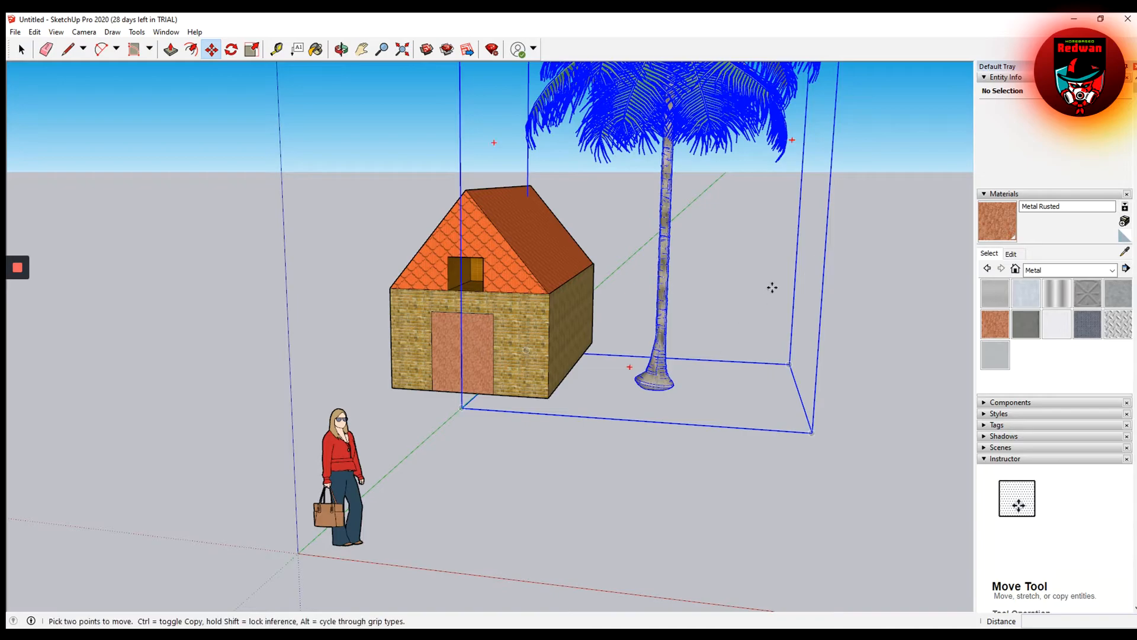
scroll(897, 442, "down", 5)
scroll(876, 449, "down", 1)
scroll(886, 385, "up", 1)
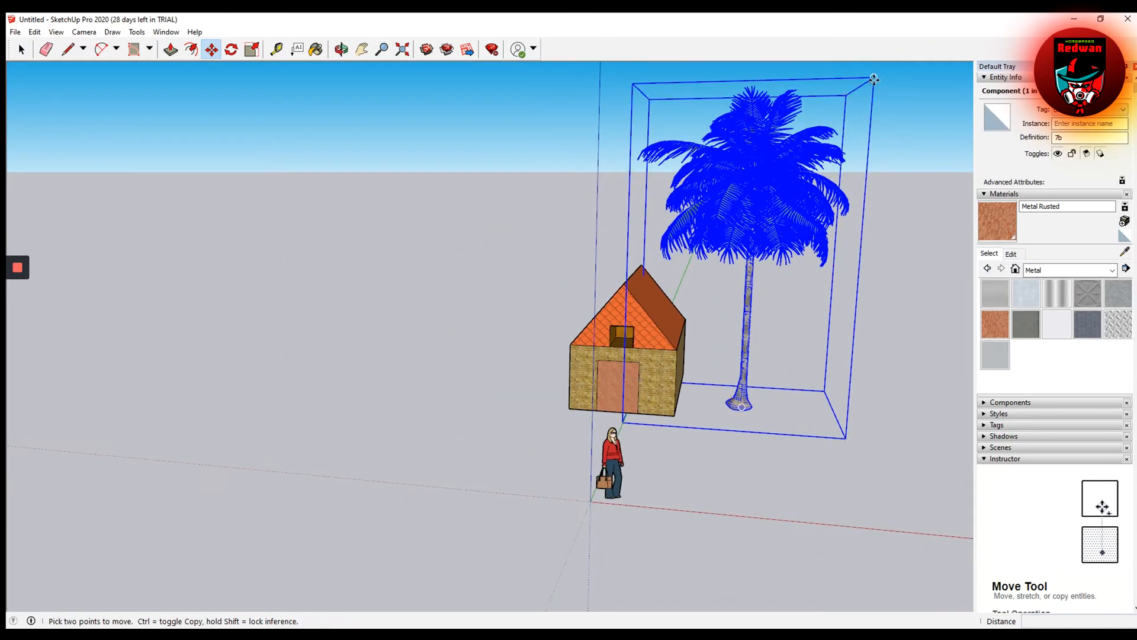
left_click(874, 78)
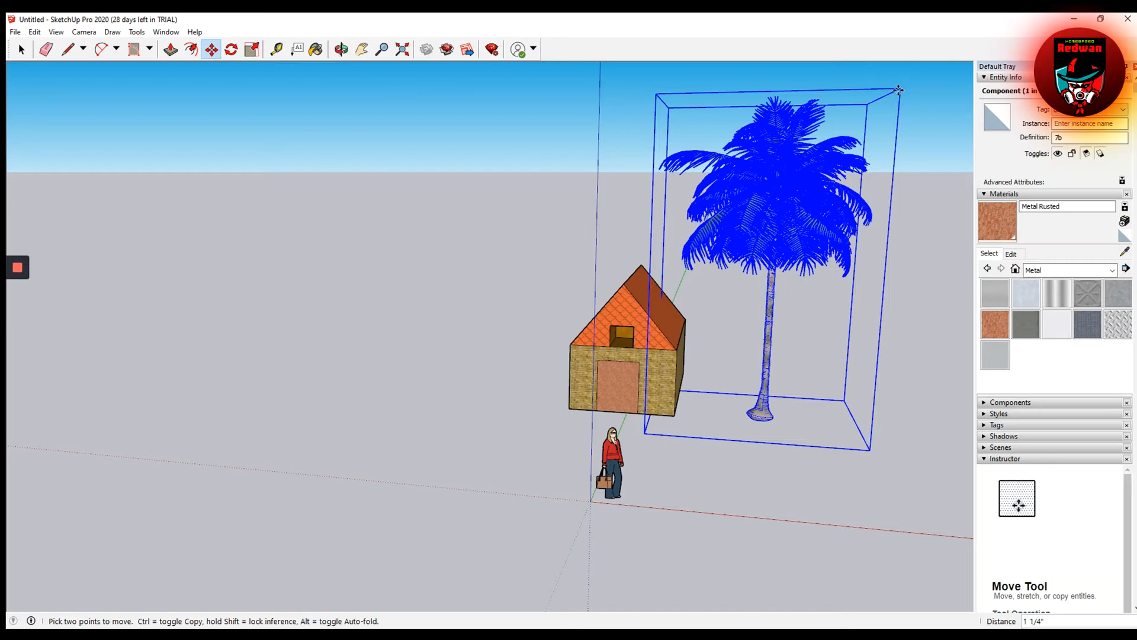
left_click(899, 88)
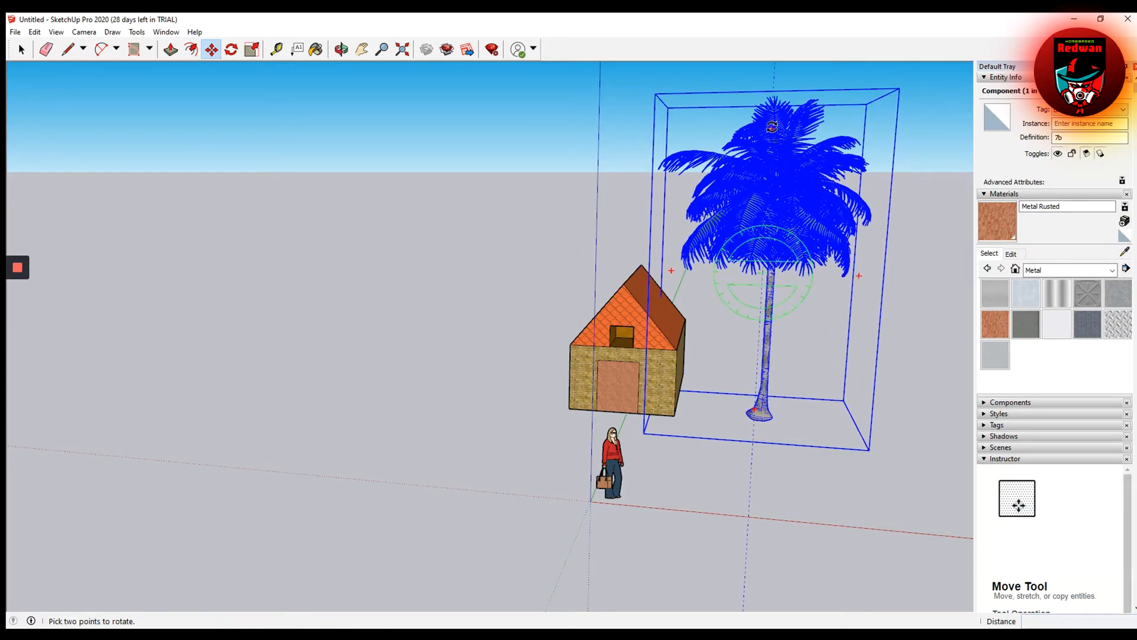
Rotate the palm tree slightly about its rotation grip, reposition it behind and beside the house's long side wall, and clear the selection.
left_click(772, 126)
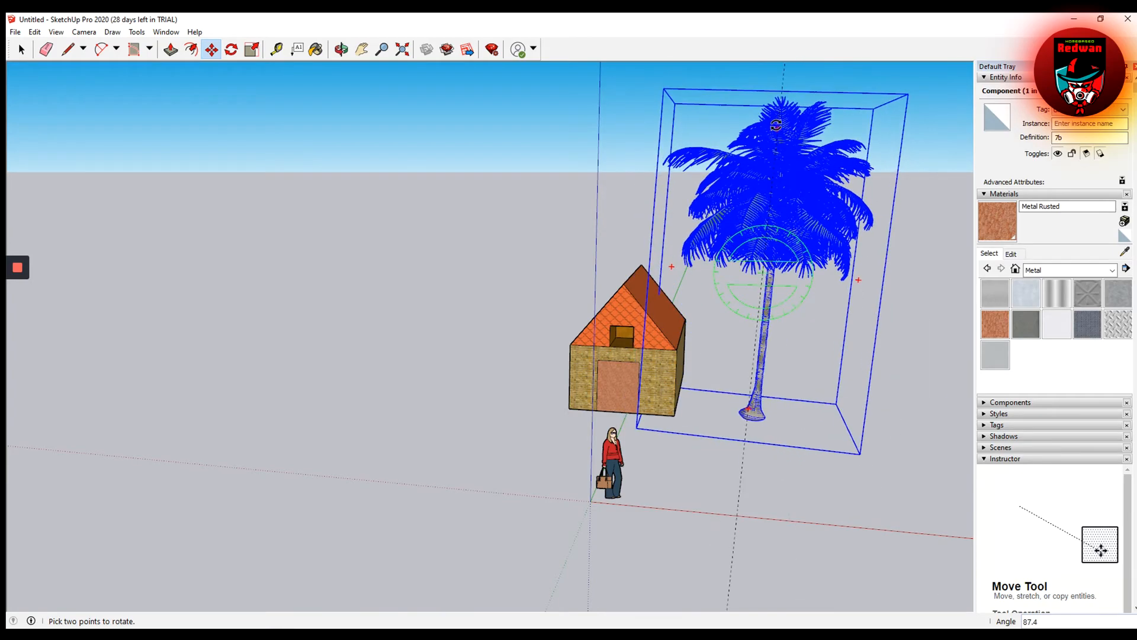
left_click(768, 125)
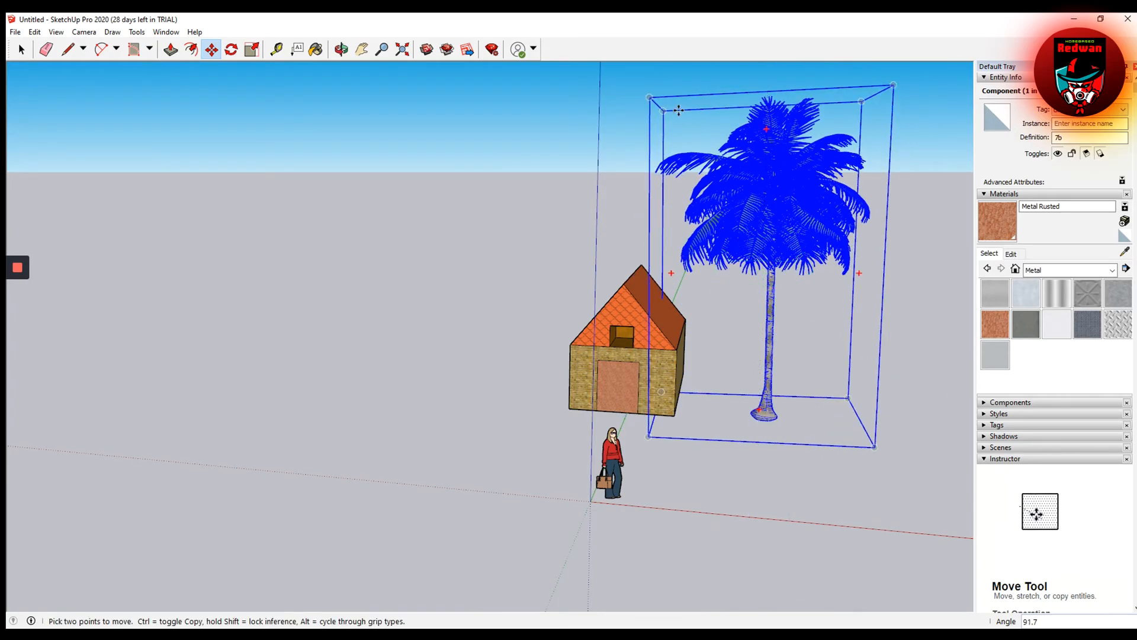
left_click(893, 84)
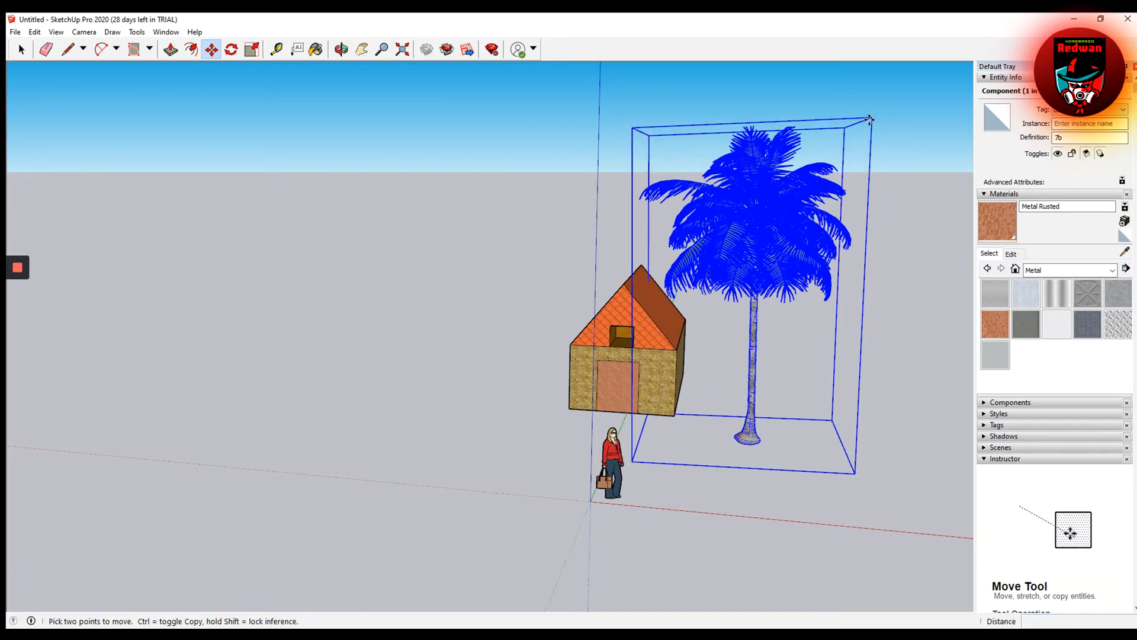
left_click(849, 166)
left_click(786, 316)
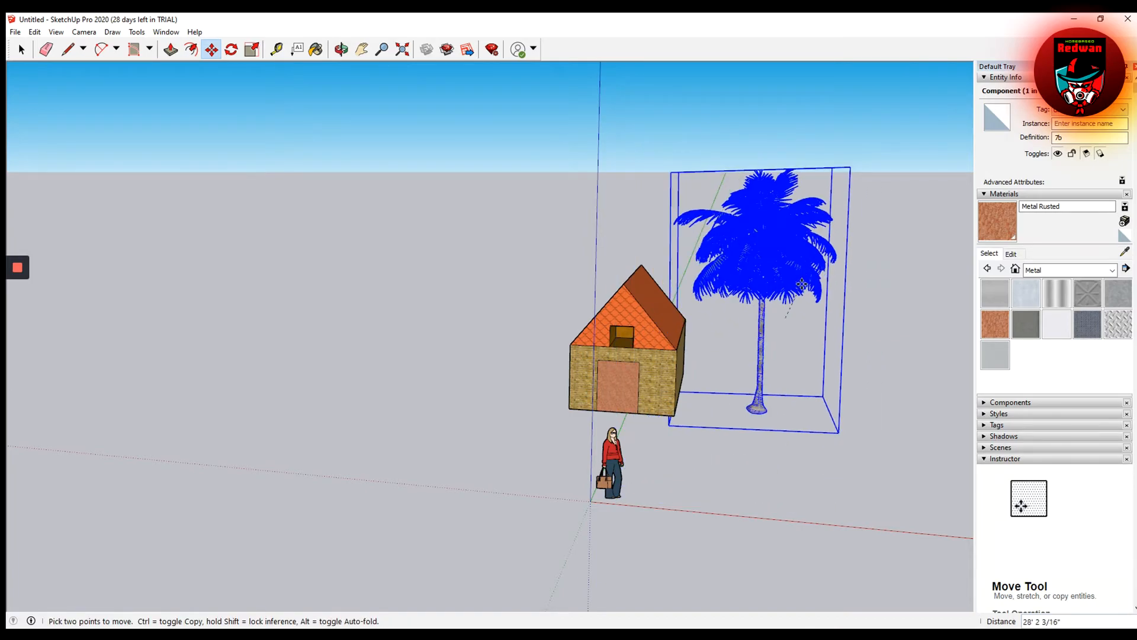
left_click(802, 284)
left_click(326, 171)
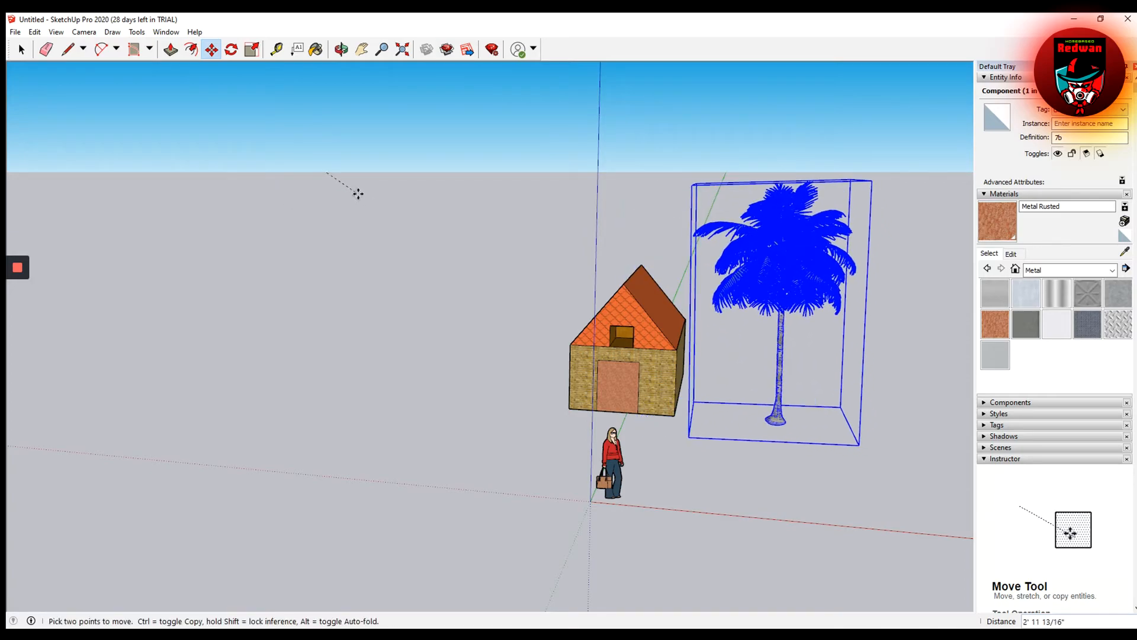
left_click(304, 161)
left_click(22, 49)
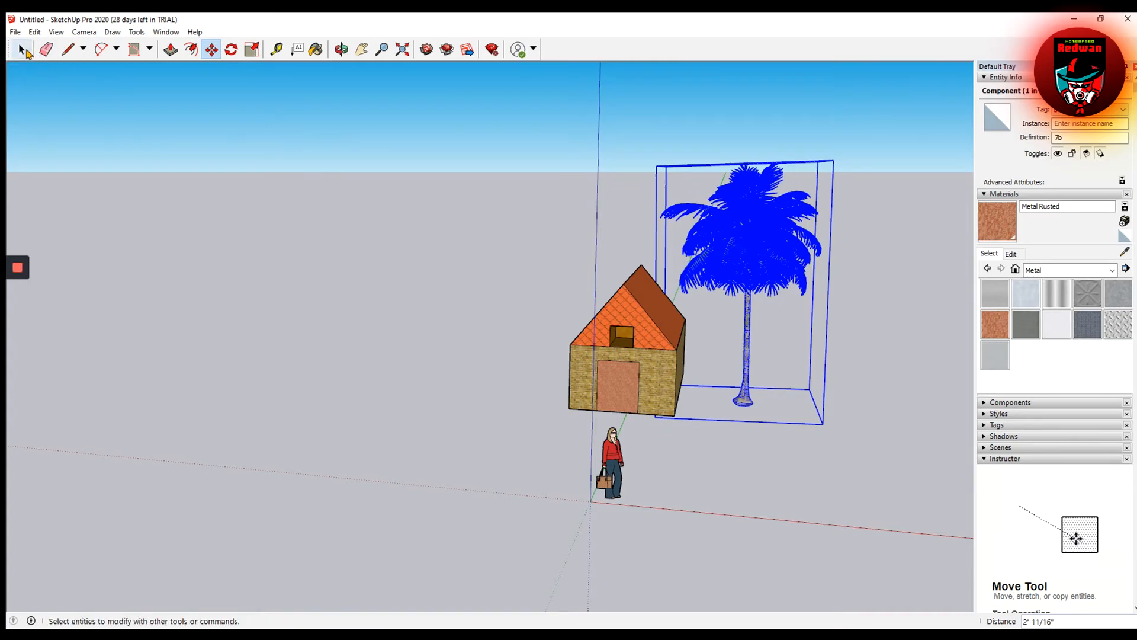
left_click(427, 276)
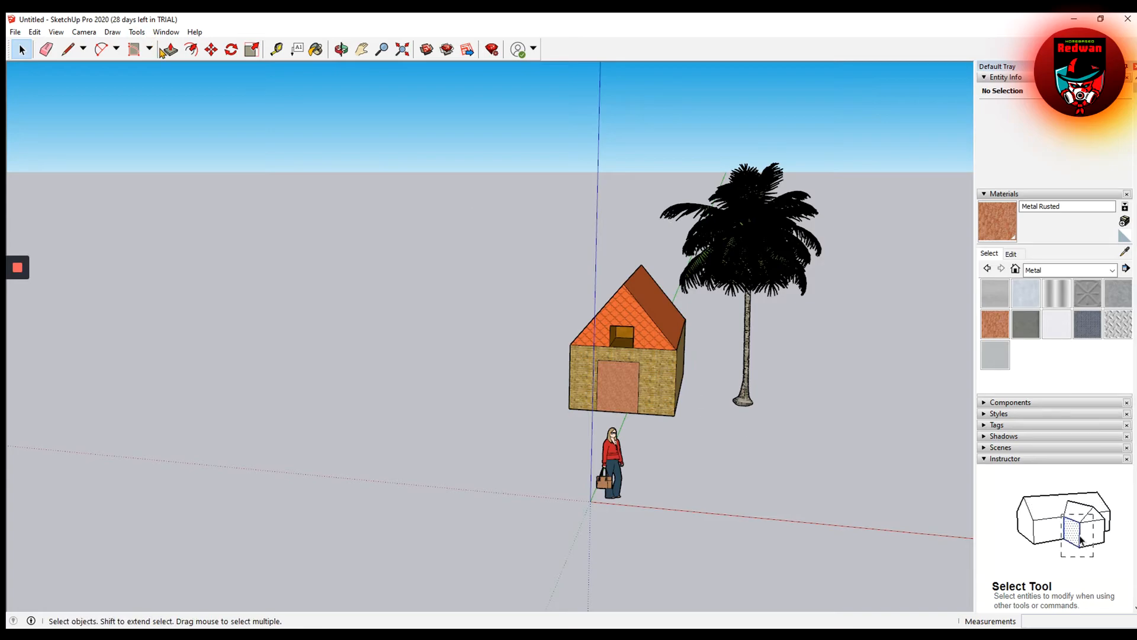
Import the archmodel potted plant with the white planter from the Desktop and place it near the house's front, behind the woman figure.
left_click(341, 49)
left_click_drag(690, 389, 647, 379)
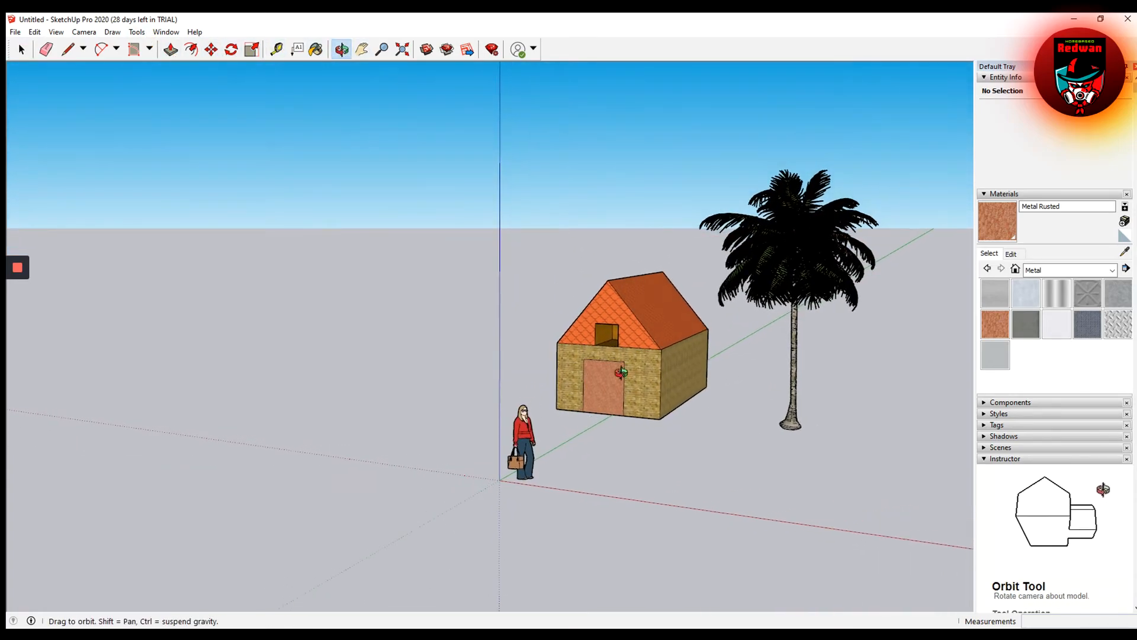
left_click(15, 32)
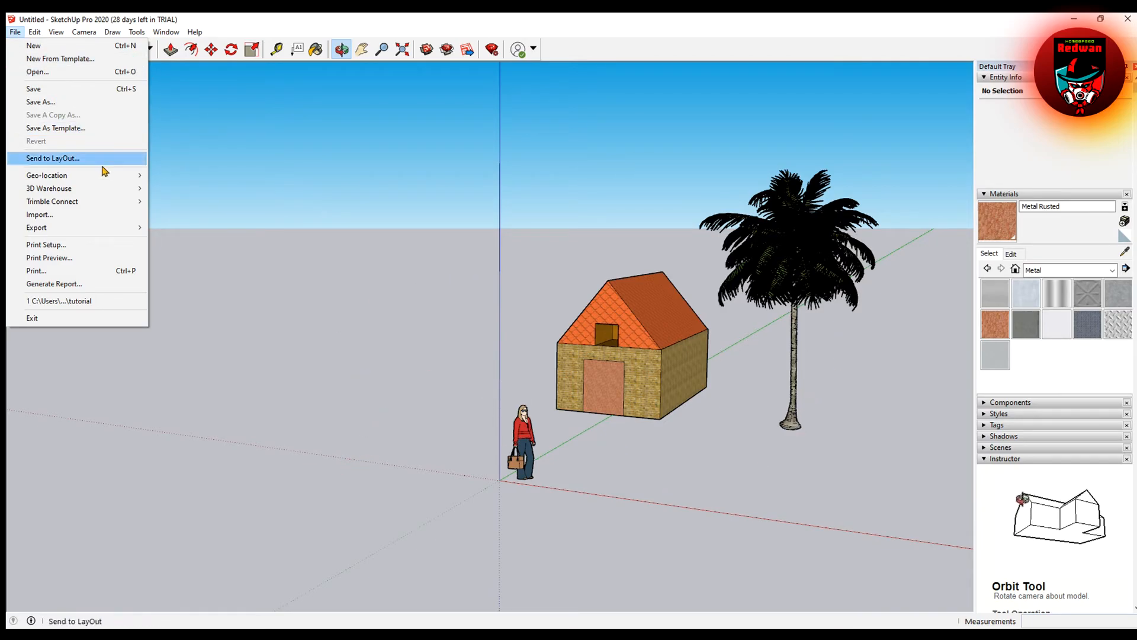
left_click(88, 214)
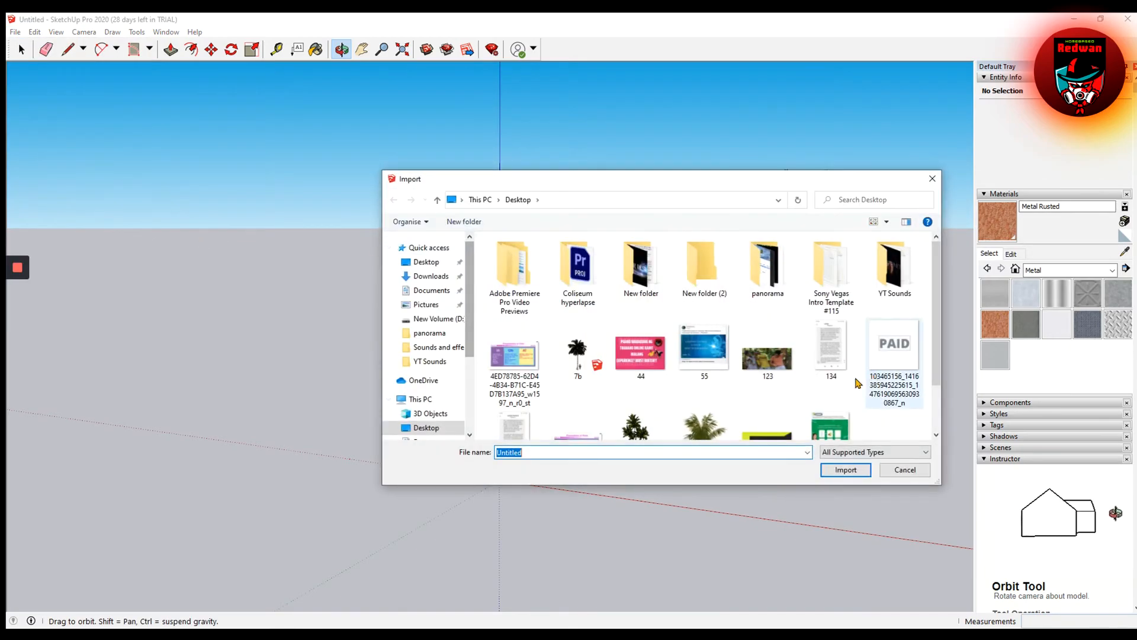
scroll(657, 428, "down", 1)
left_click(637, 382)
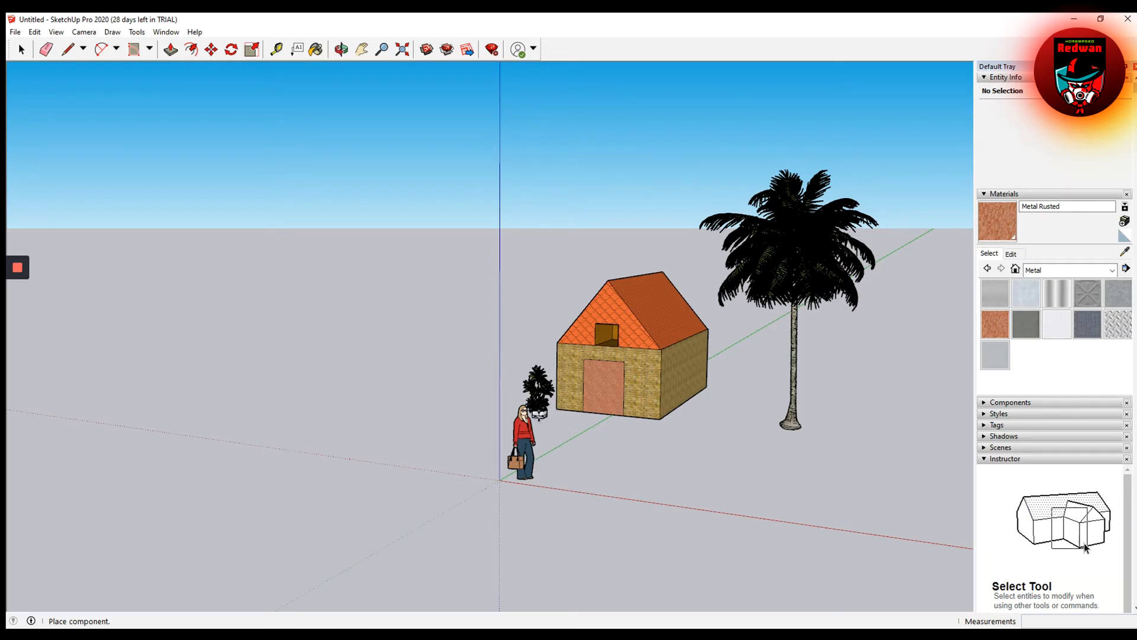
left_click(538, 413)
Try several positions for the white-planter plant around the house and in the foreground with the Move tool.
key("m")
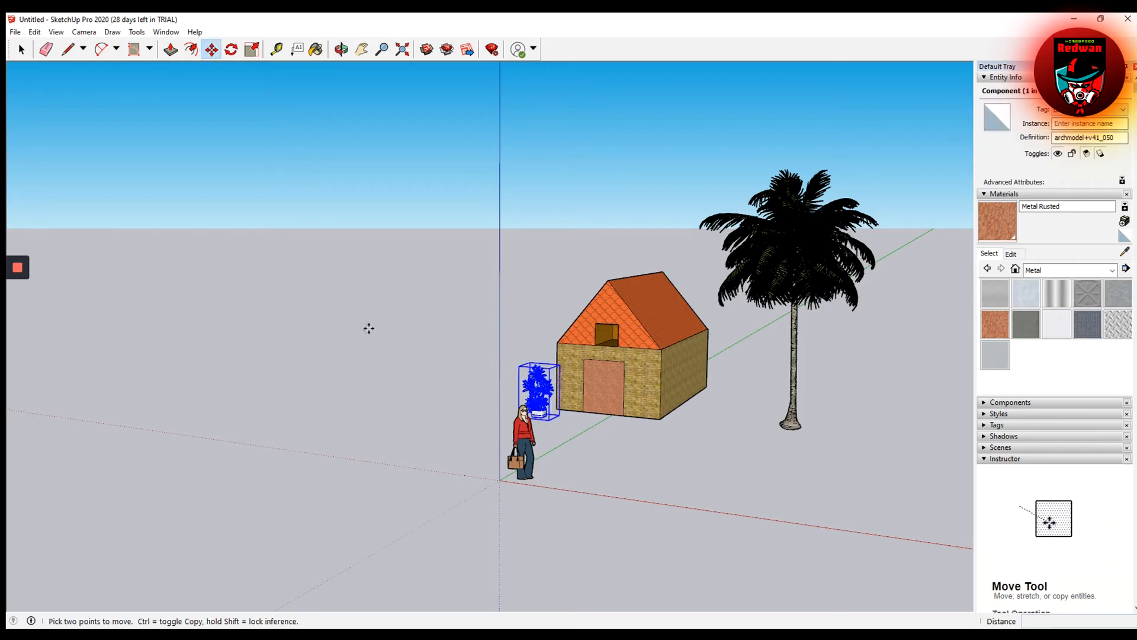
left_click(368, 328)
left_click(418, 277)
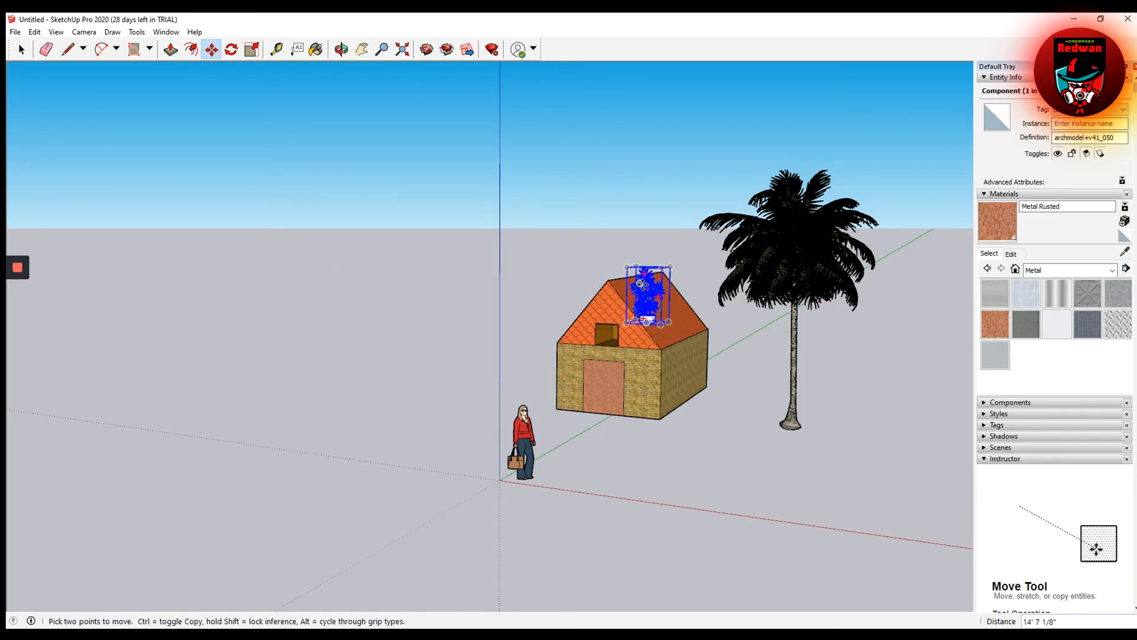
left_click(640, 284)
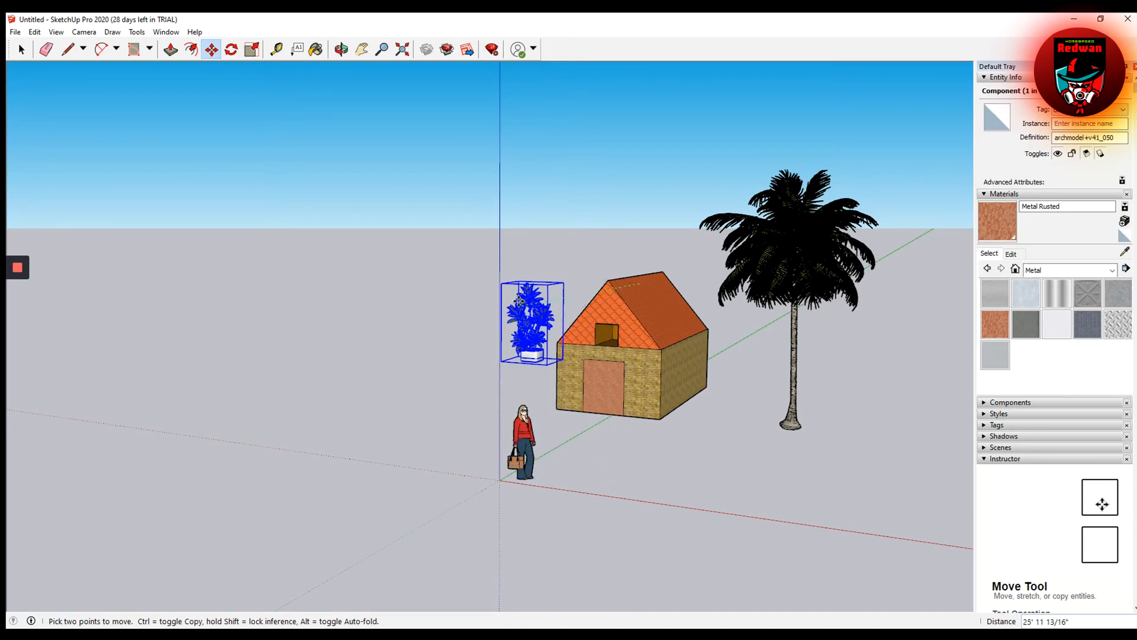
left_click(509, 339)
scroll(566, 377, "up", 3)
scroll(566, 376, "up", 1)
scroll(551, 383, "down", 2)
left_click(466, 356)
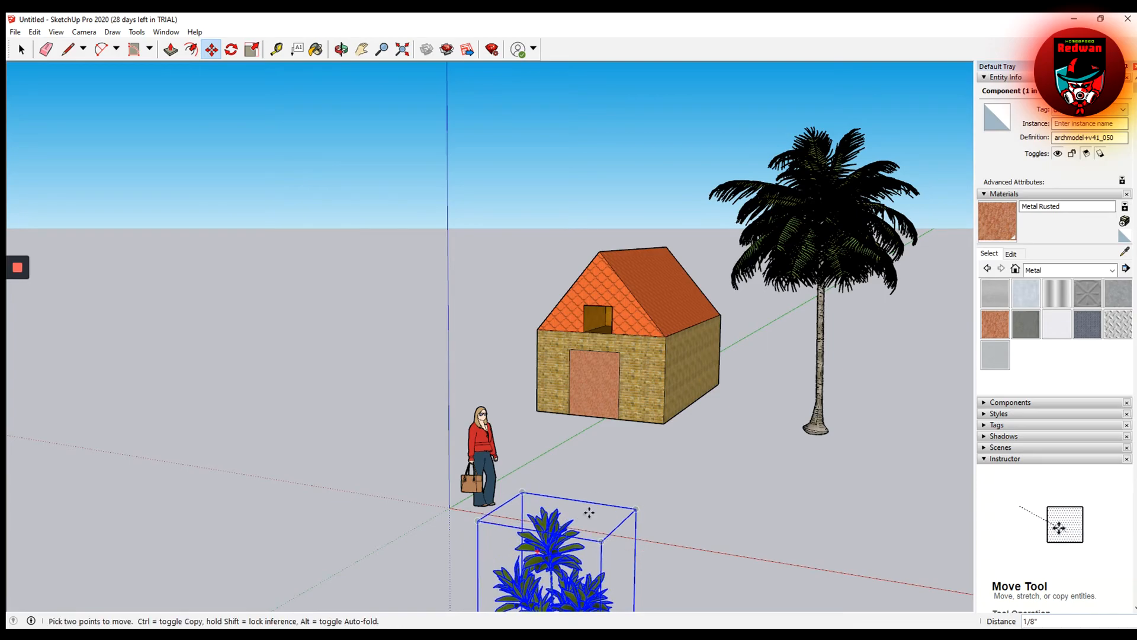
Move the white-planter plant beside the house's front corner nearest the woman figure and clear the selection.
left_click(698, 433)
left_click(698, 434)
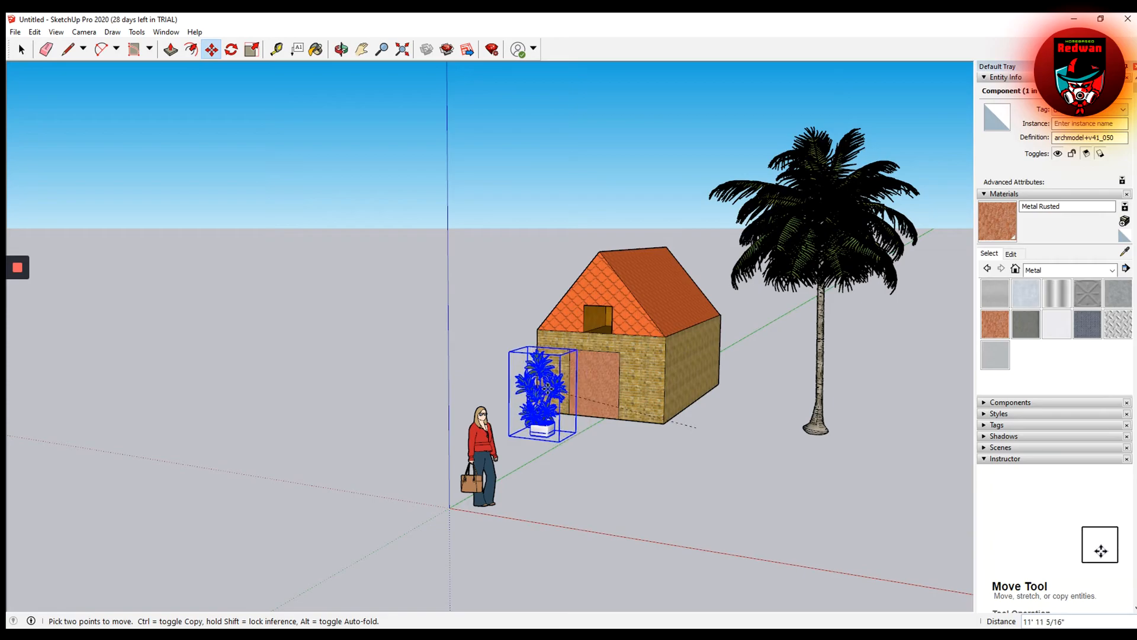
left_click(524, 382)
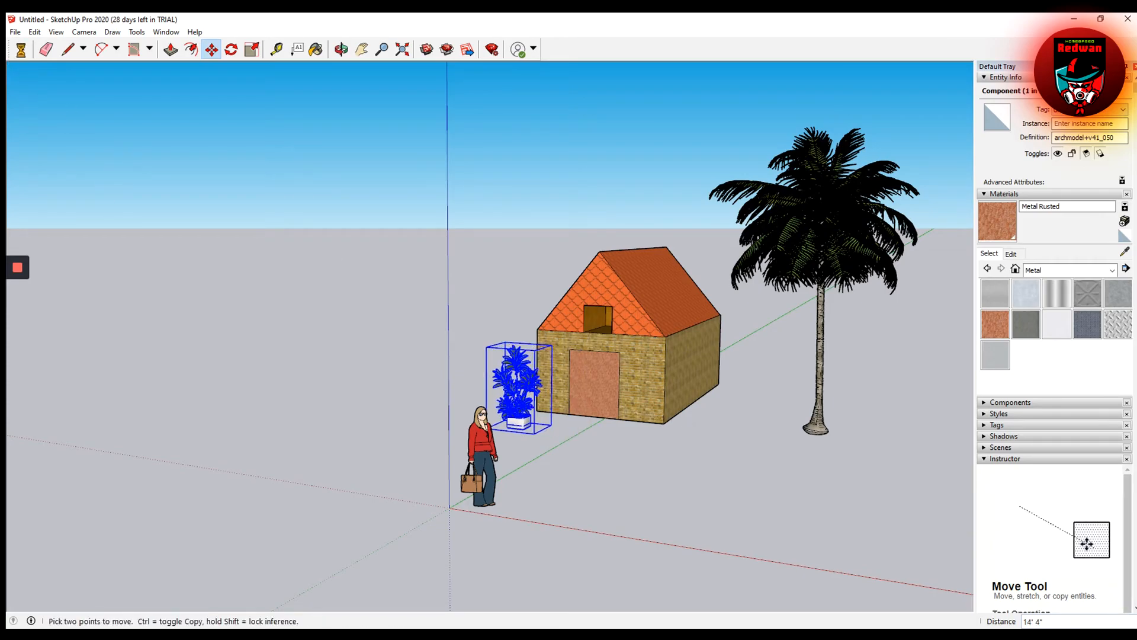
left_click(20, 49)
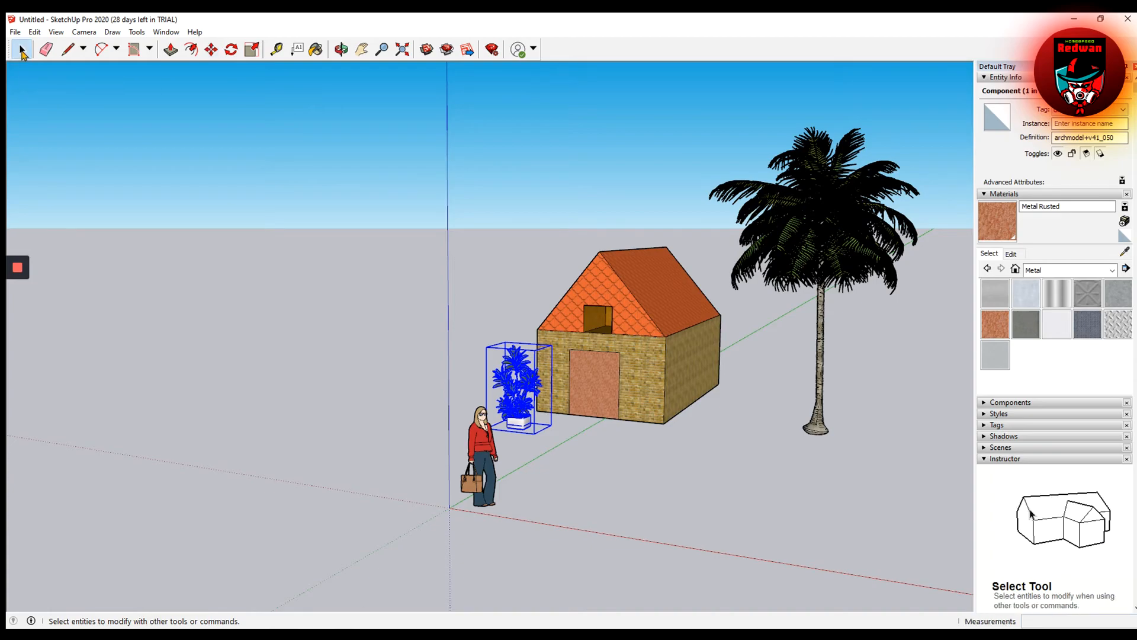
left_click(378, 282)
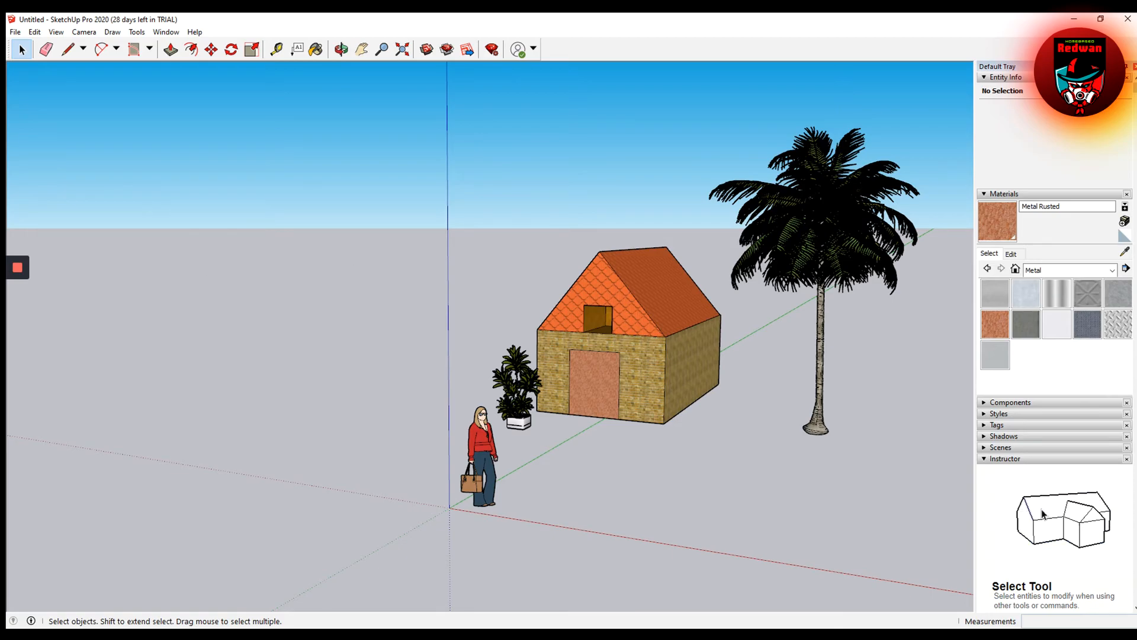
Import the palm in the dark round pot from the Desktop and place it at the front corner on the door's other side.
left_click(15, 31)
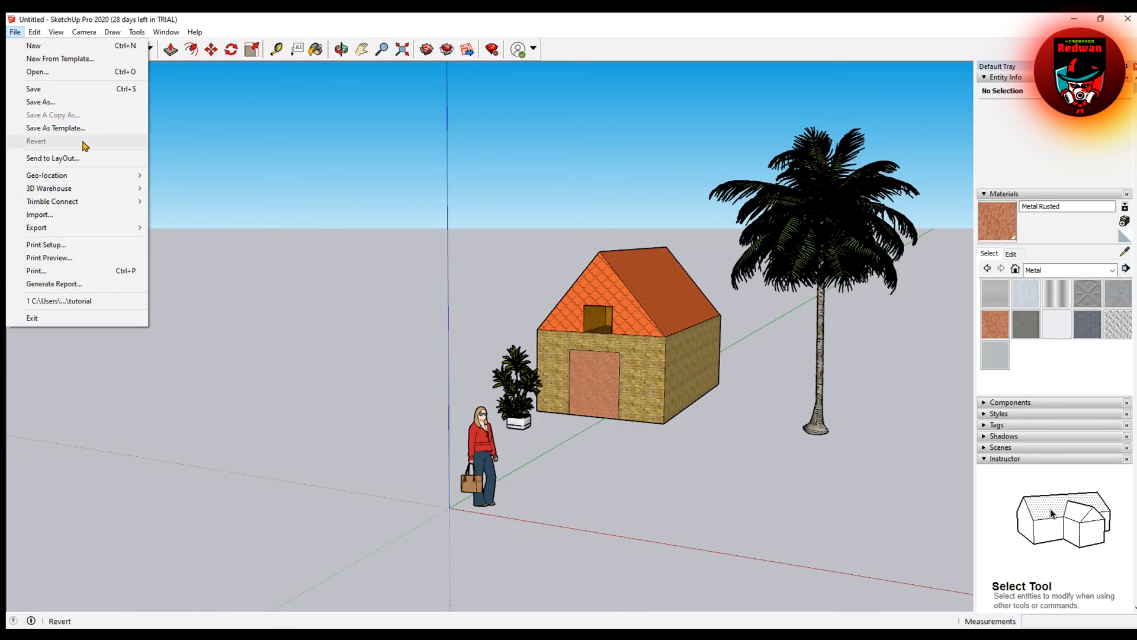
left_click(71, 214)
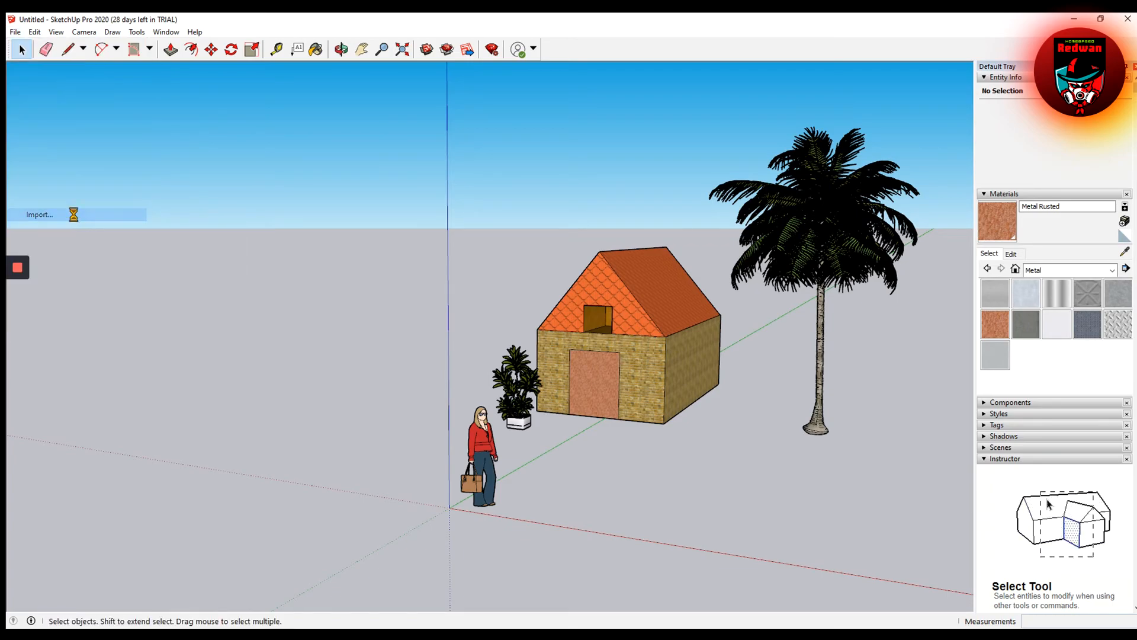
scroll(804, 385, "down", 1)
double_click(708, 379)
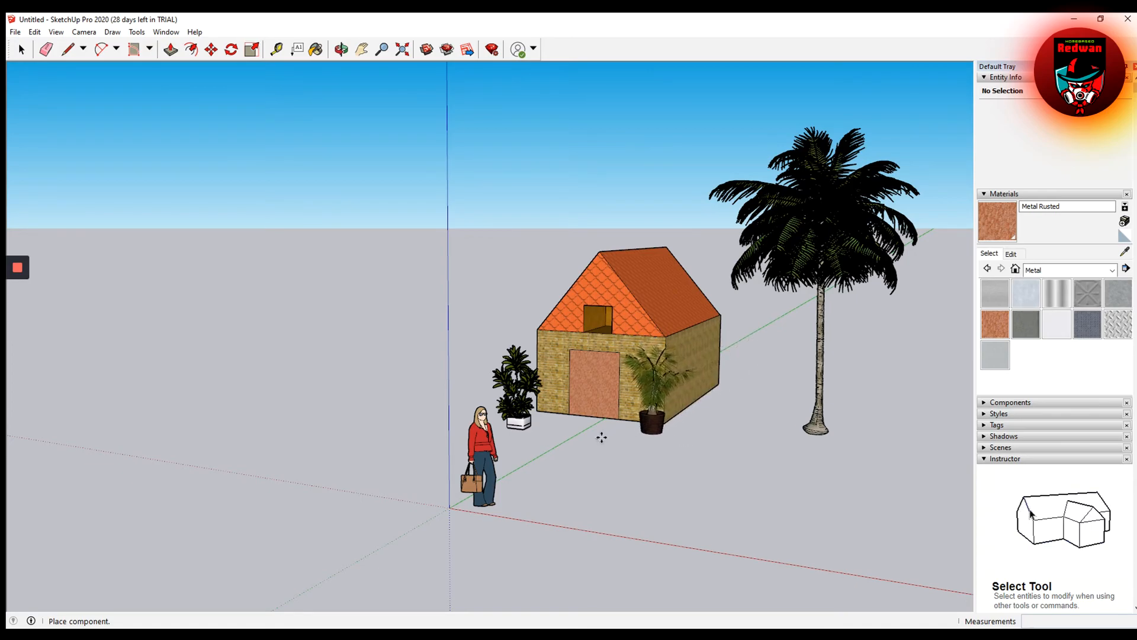
left_click(598, 443)
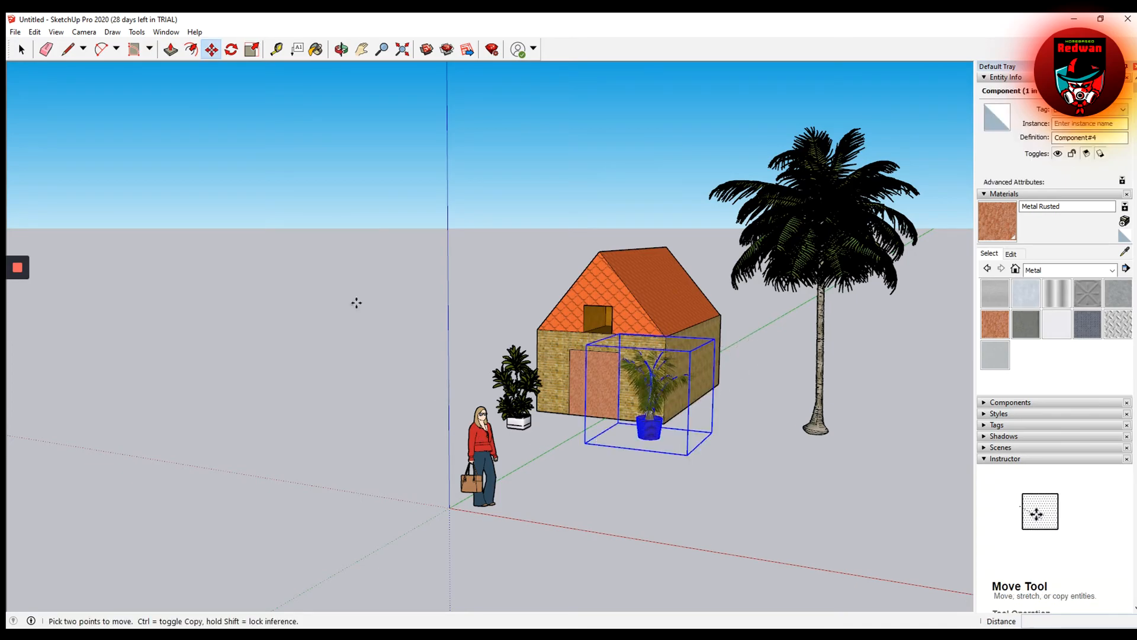
left_click(22, 51)
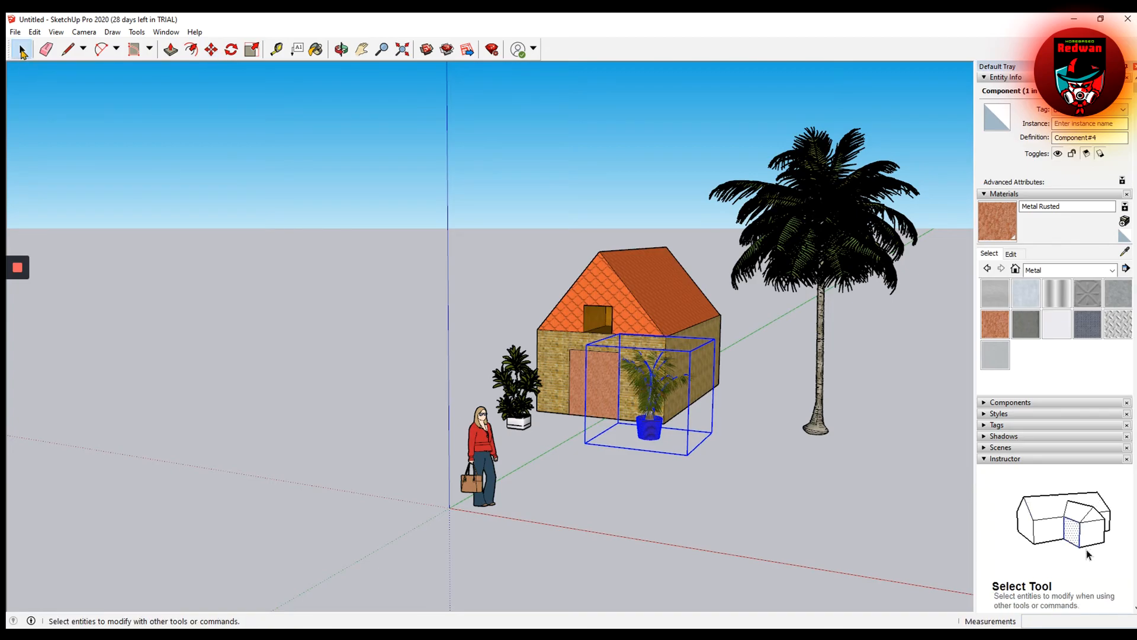
left_click(450, 346)
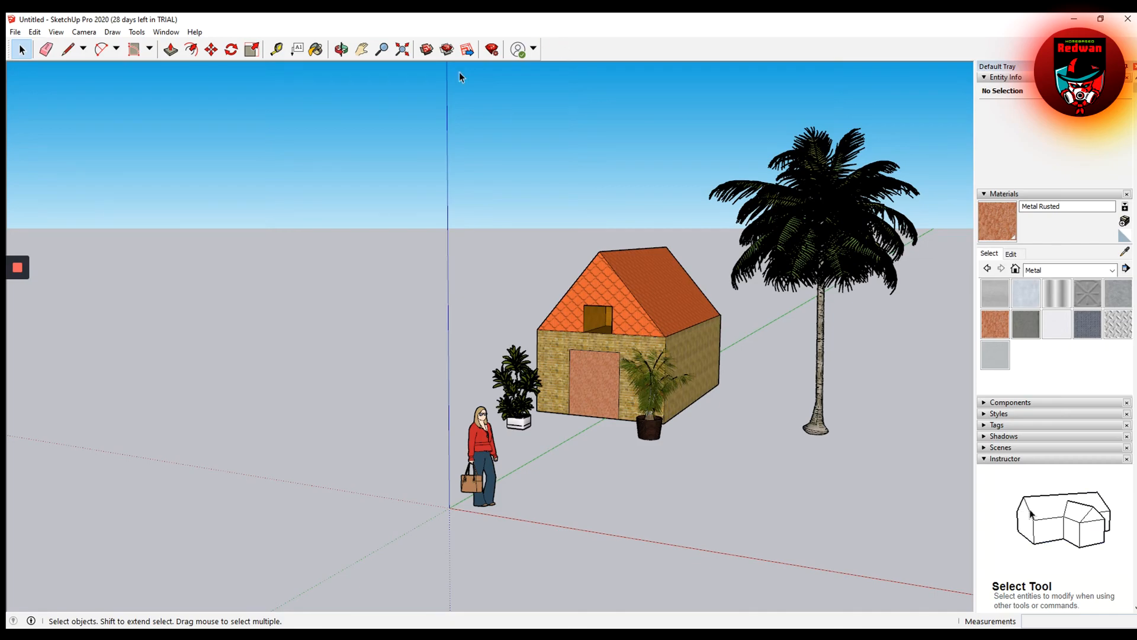
Export the current view as a 2D JPEG image named "house sample" to the Desktop and inspect the exported picture.
left_click(16, 32)
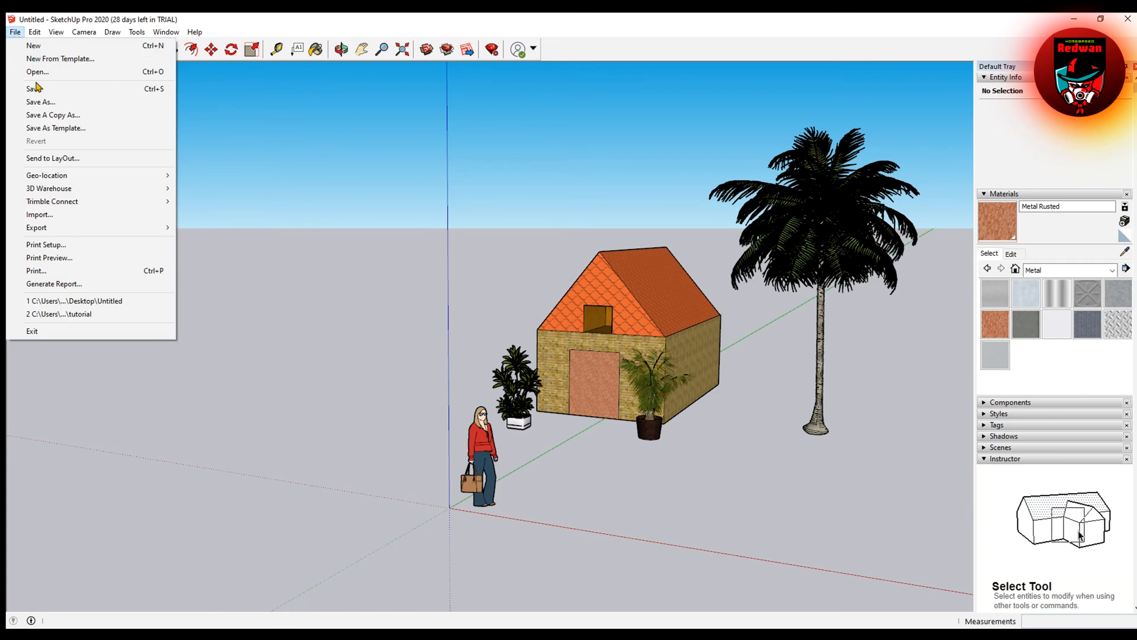
mouse_move(71, 230)
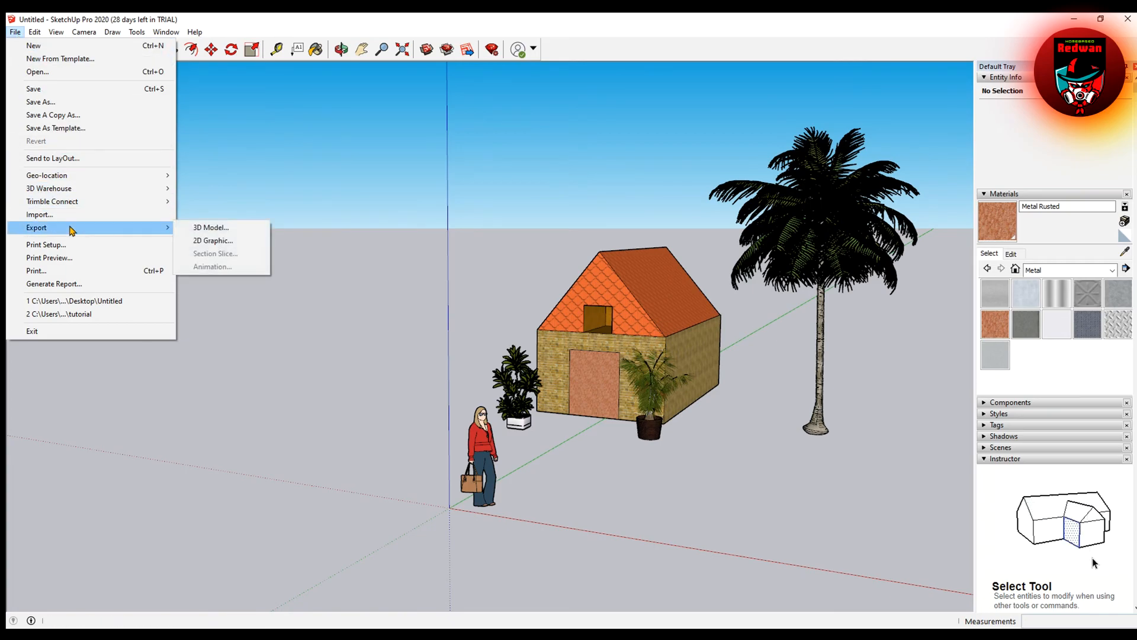
left_click(214, 240)
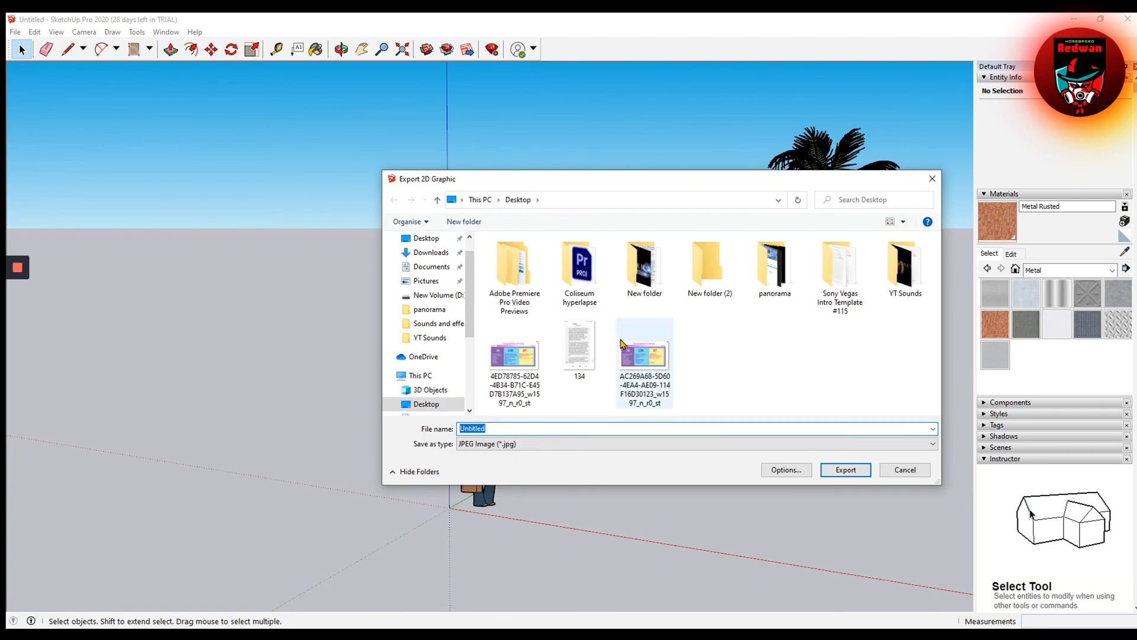
left_click(517, 444)
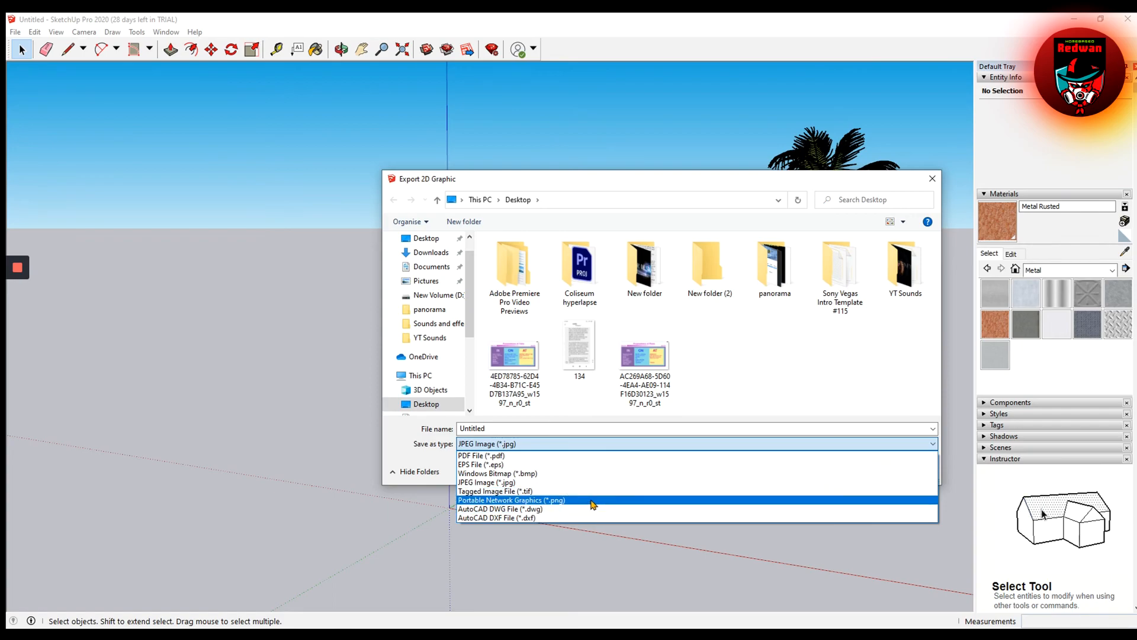
left_click(568, 482)
double_click(499, 429)
type("house")
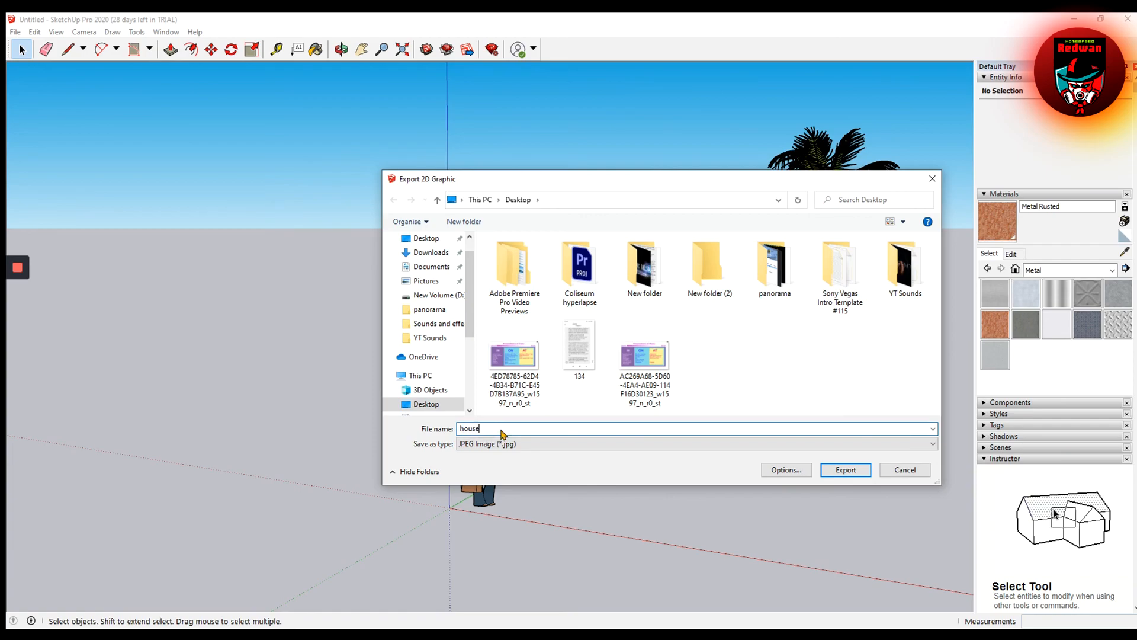
type(" sample")
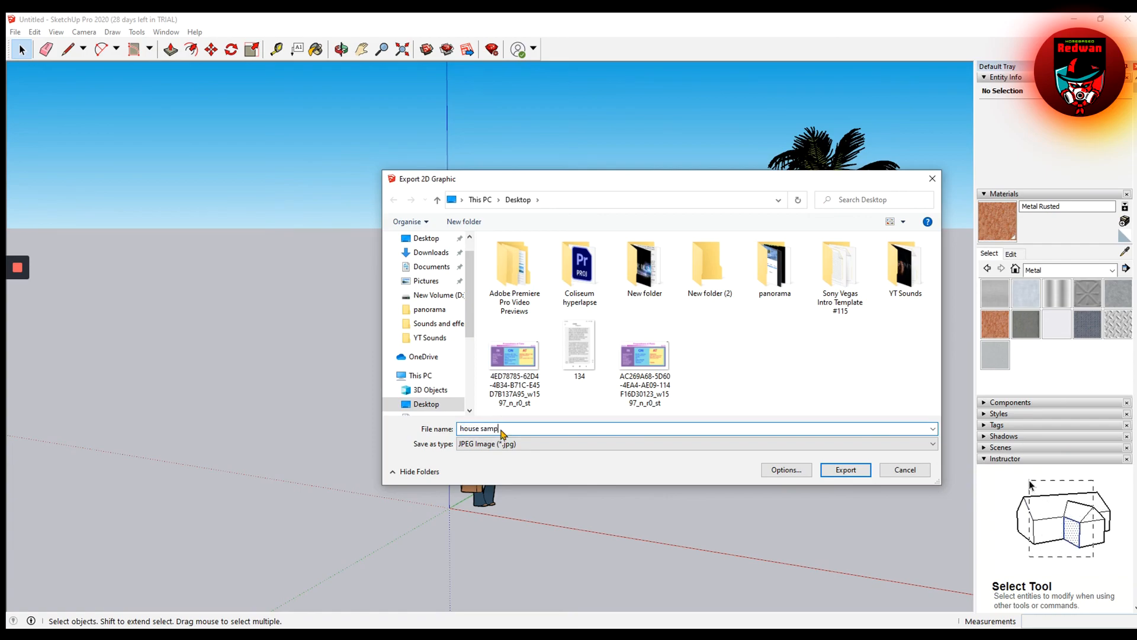
left_click(856, 471)
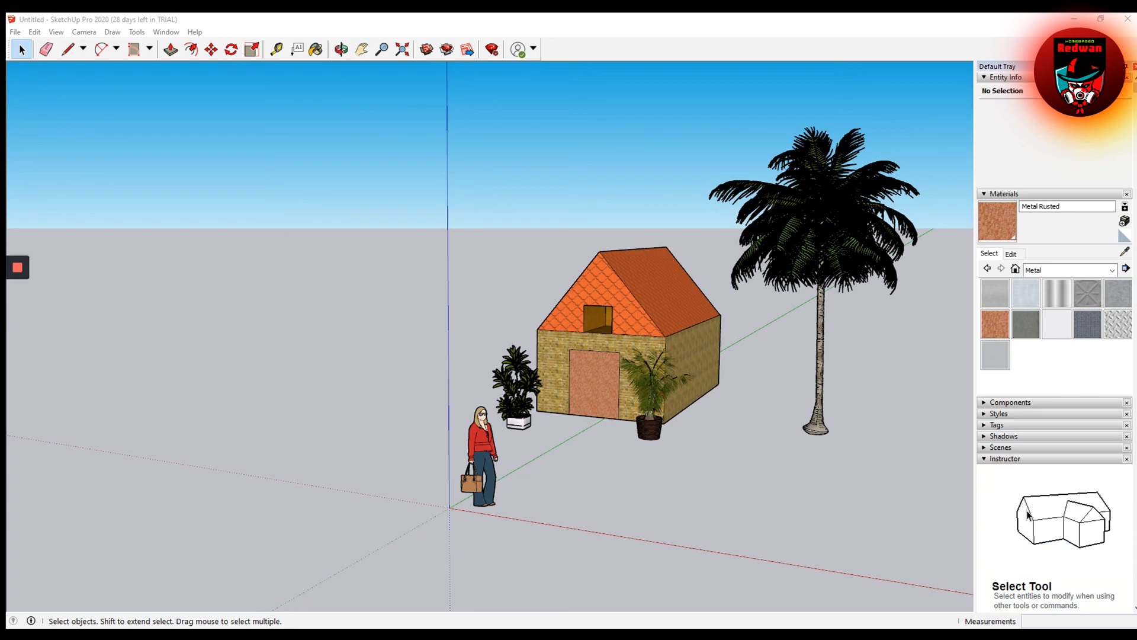
left_click_drag(477, 108, 546, 112)
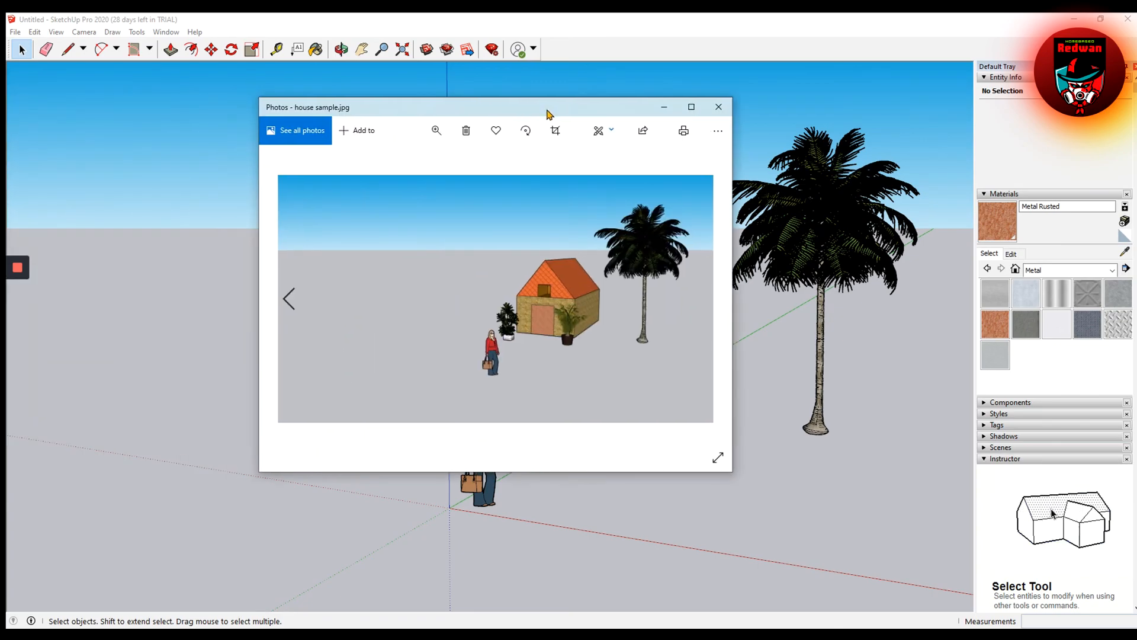